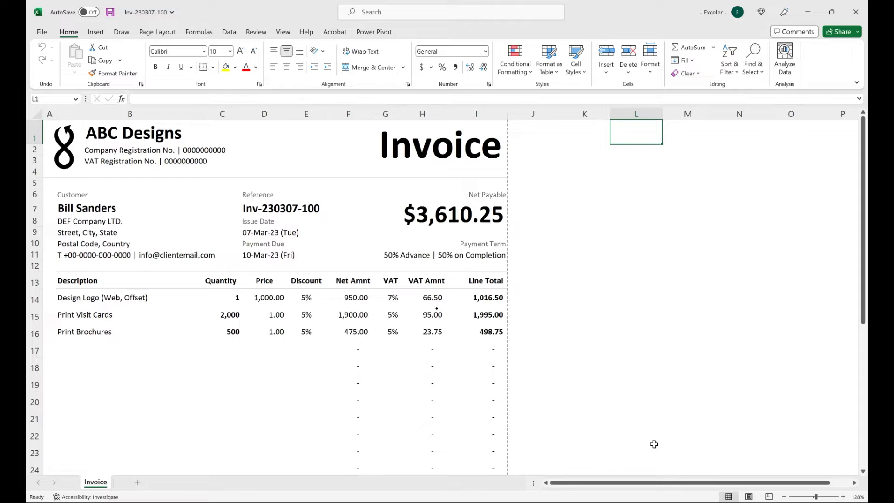
Step: Examine the invoice's overall layout and its title, company name, logo, net payable amount and reference number
scroll(606, 295, "down", 2)
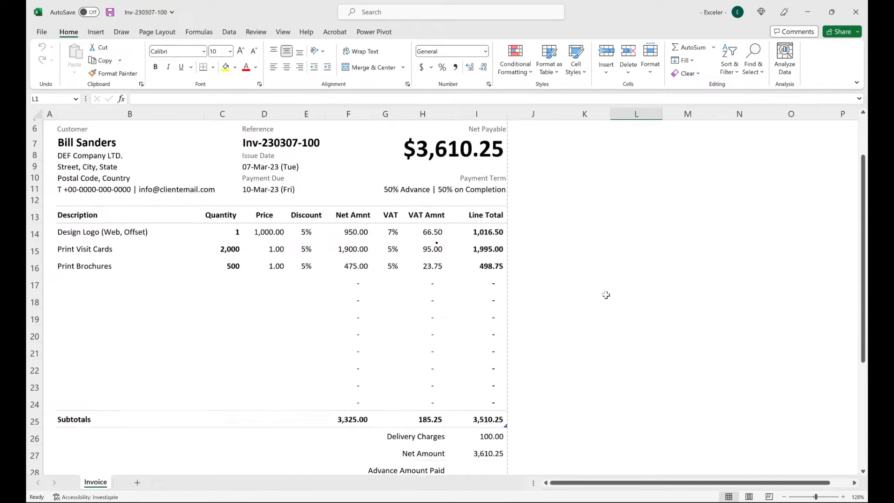
scroll(606, 295, "down", 3)
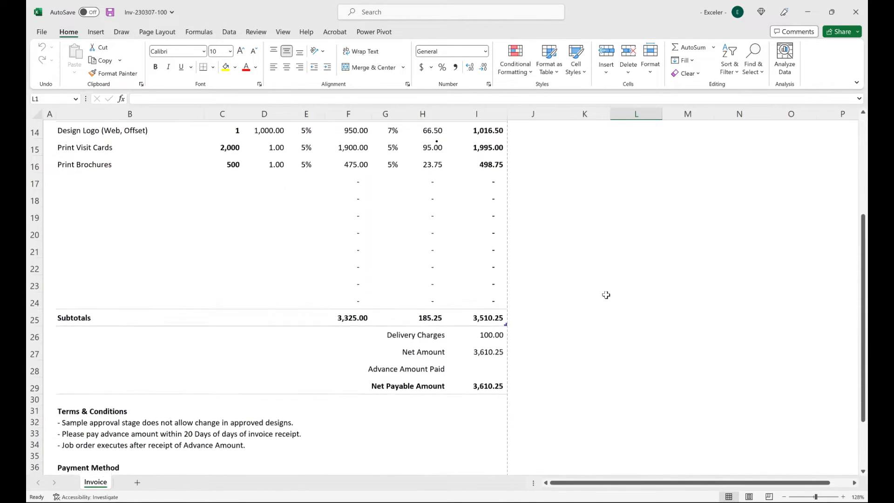
scroll(606, 295, "down", 1)
scroll(605, 295, "up", 5)
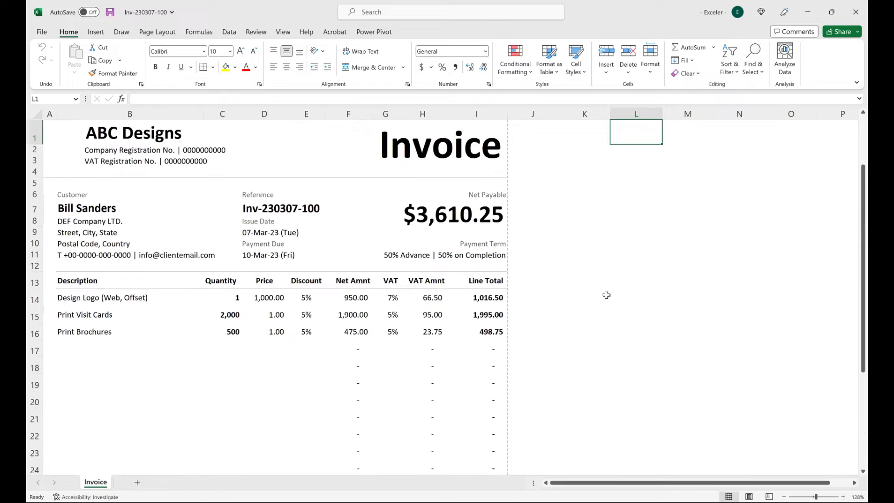
left_click(429, 148)
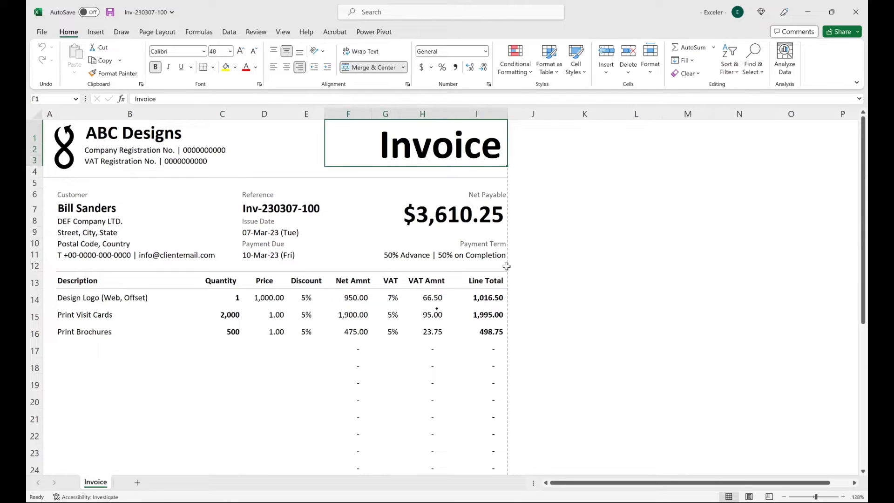
left_click(111, 135)
left_click(60, 150)
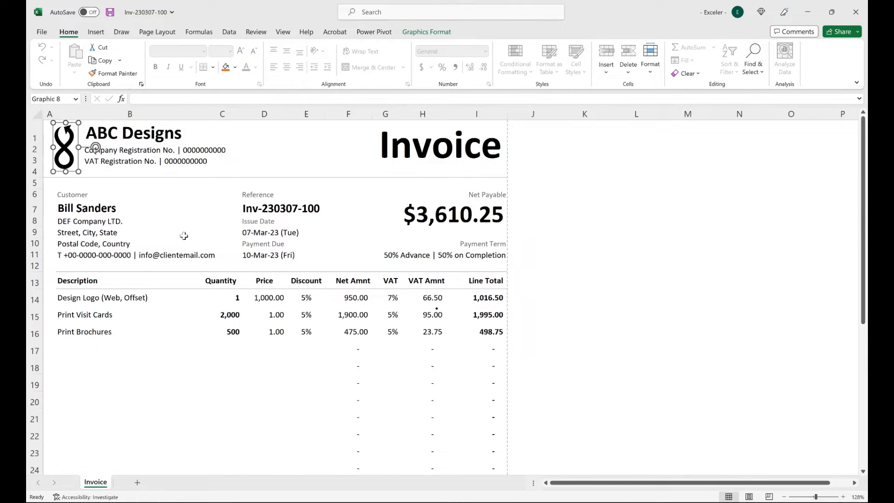
left_click(480, 220)
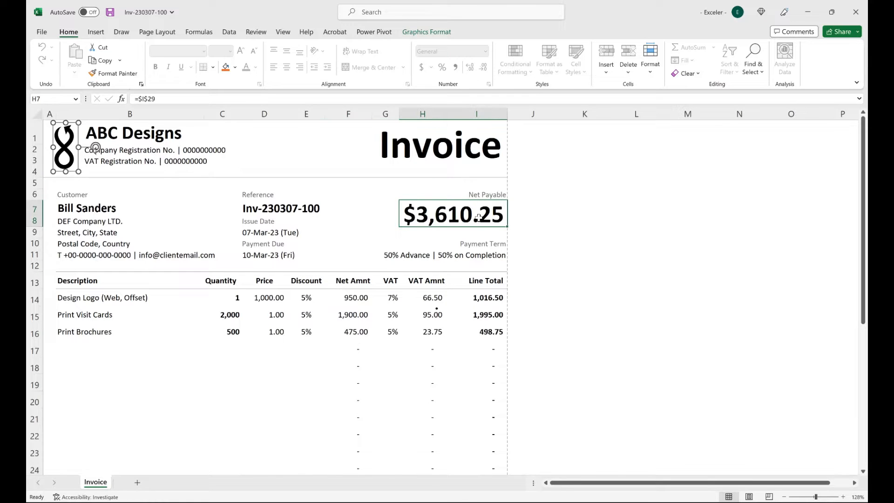
left_click(535, 255)
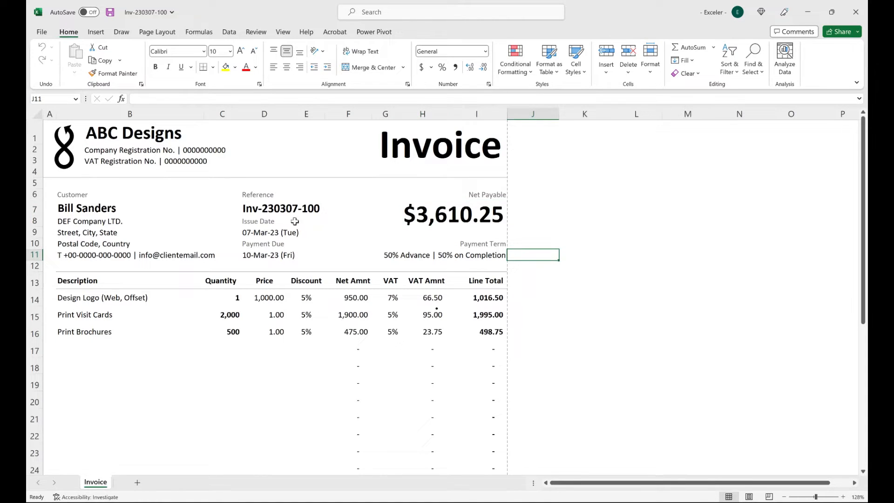
left_click(254, 209)
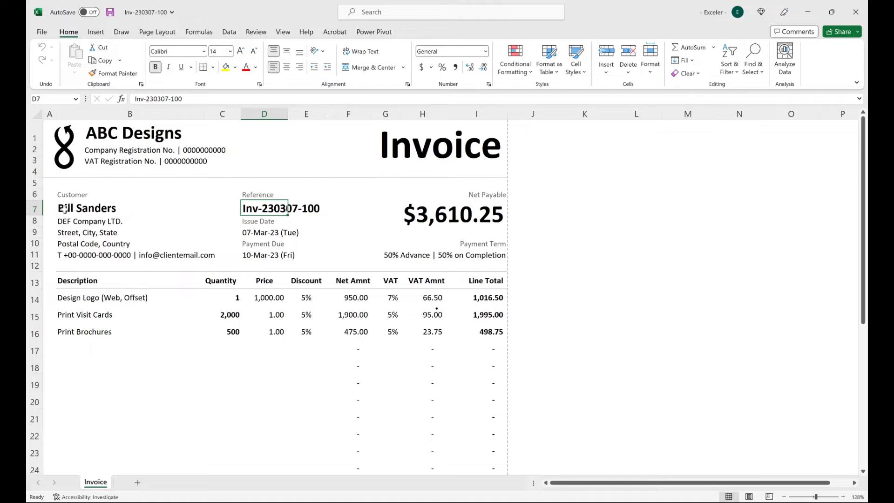
Step: Examine the customer details, the line-item rows of the table and the totals section beneath it
left_click_drag(62, 207, 71, 261)
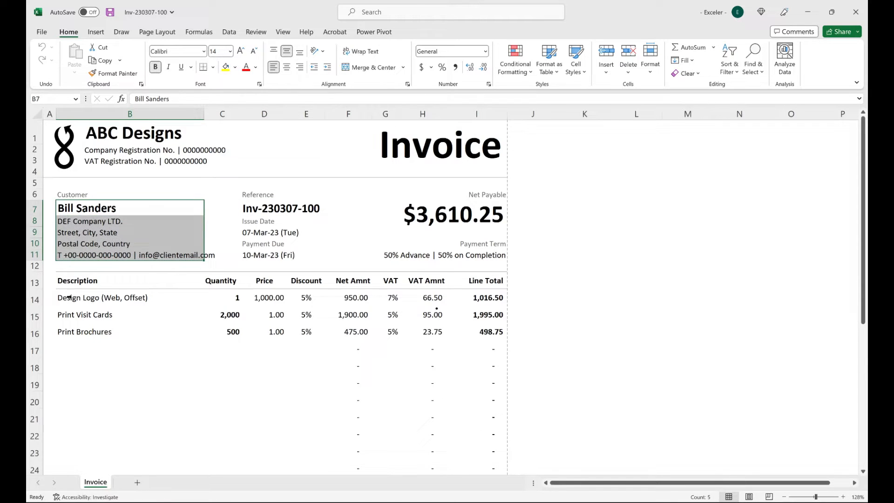
left_click_drag(72, 297, 69, 331)
left_click(73, 368)
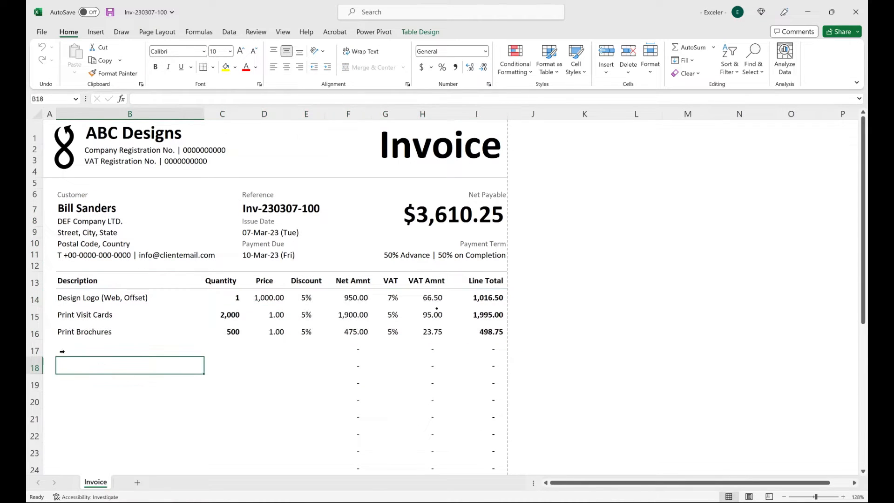
scroll(60, 346, "down", 2)
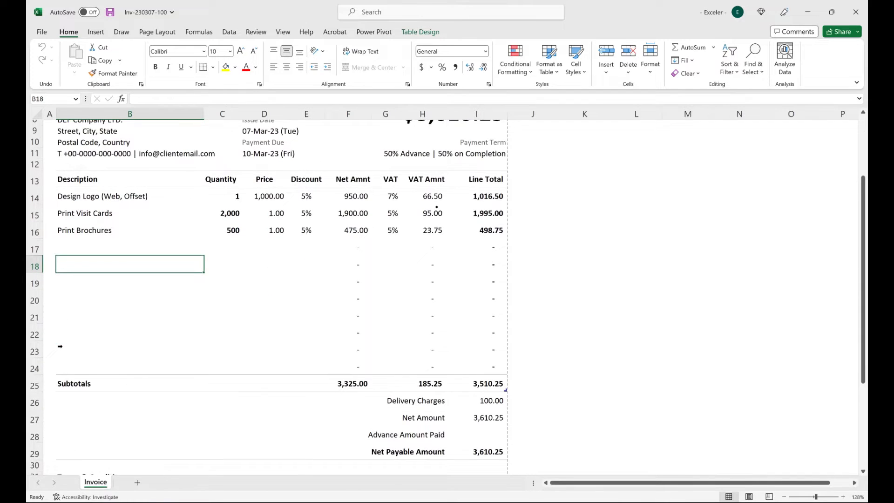
scroll(60, 345, "up", 2)
left_click(61, 308)
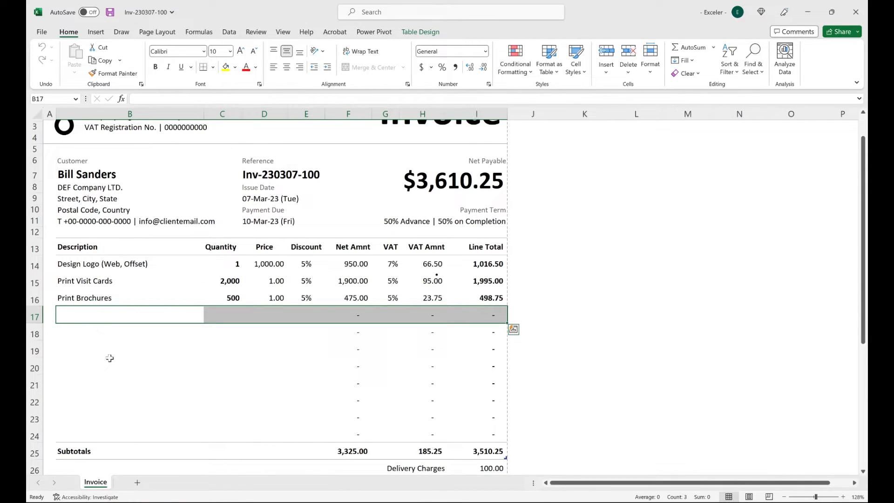
scroll(109, 358, "down", 4)
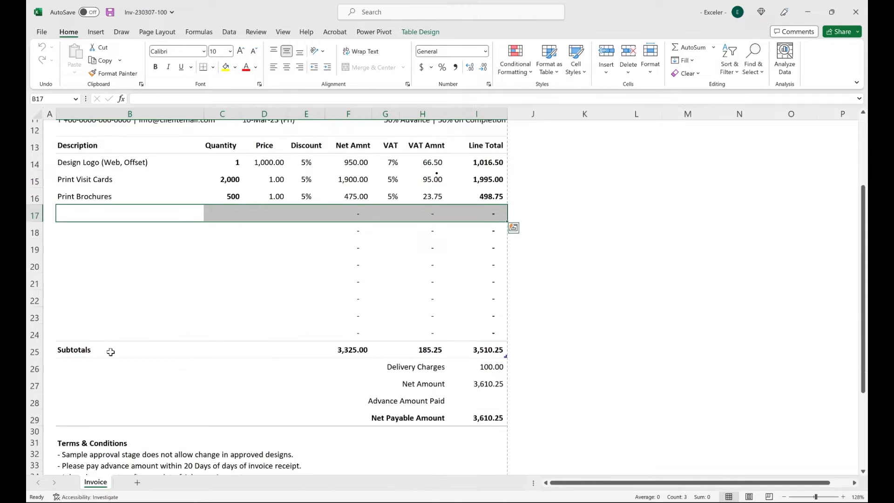
scroll(110, 352, "down", 3)
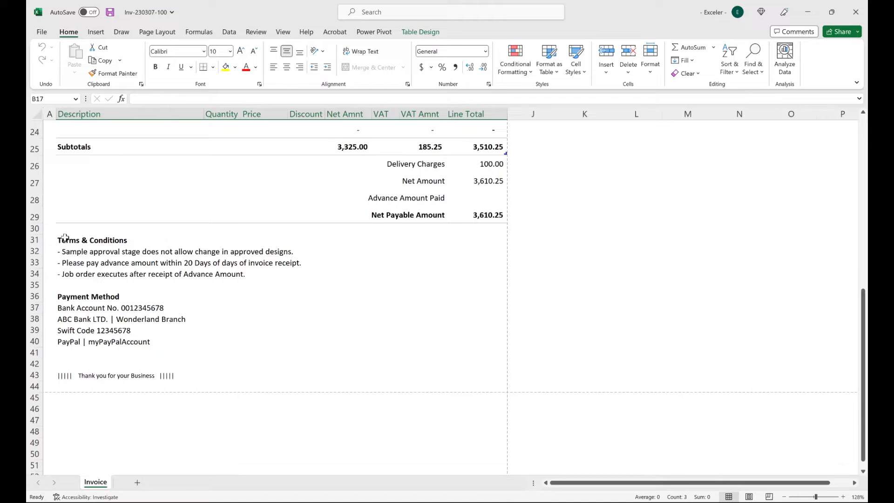
Step: Examine the Terms & Conditions, the Payment Method details and the thank-you line at the end of the invoice
left_click_drag(62, 239, 94, 269)
left_click(206, 314)
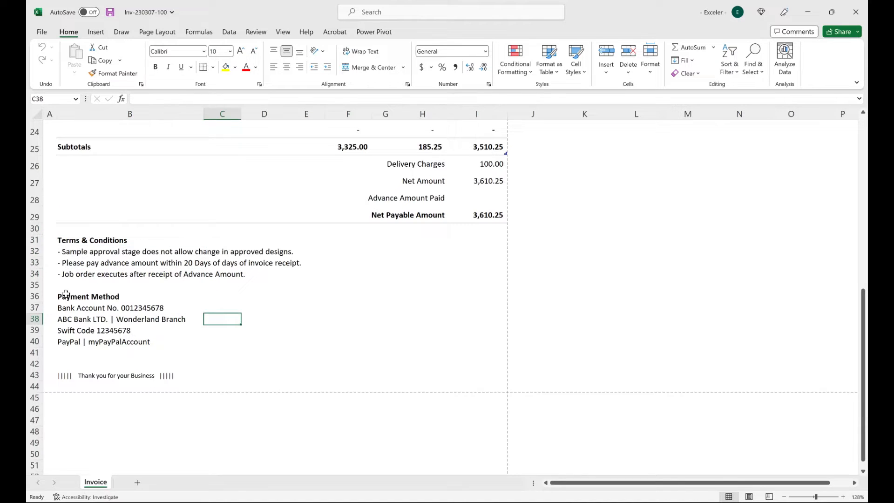
left_click_drag(67, 296, 74, 312)
left_click(134, 324)
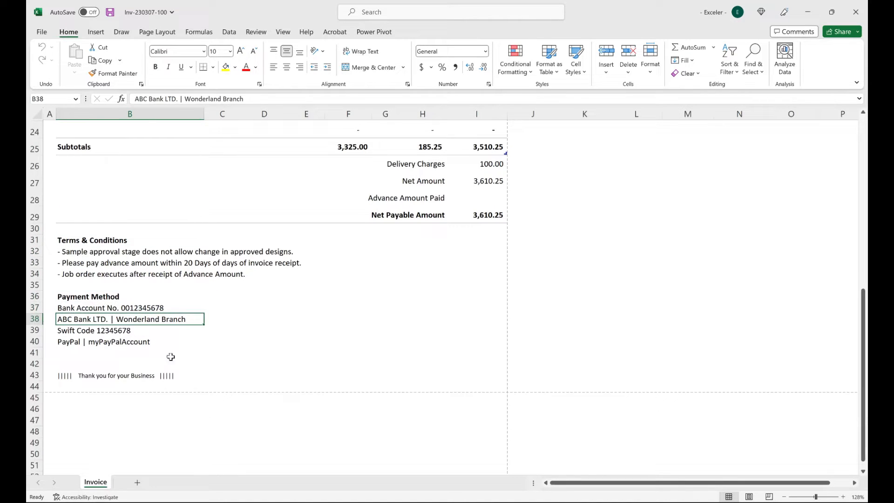
left_click(204, 363)
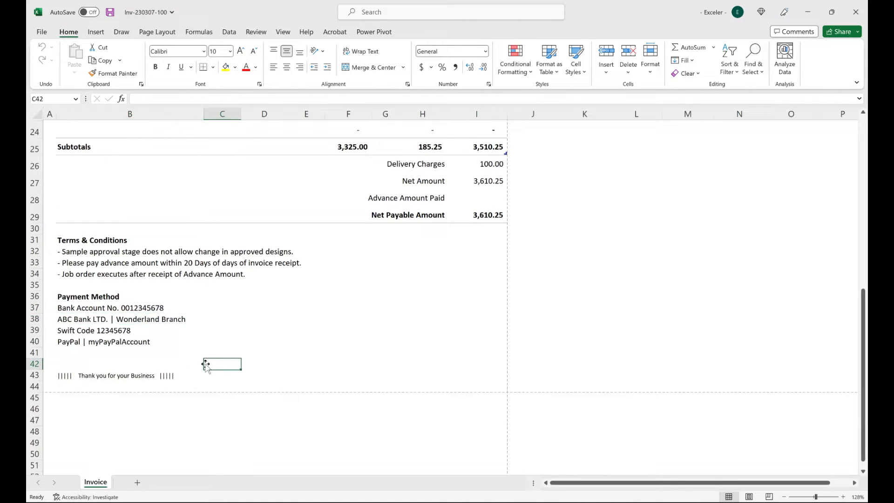
left_click(63, 375)
scroll(248, 353, "up", 8)
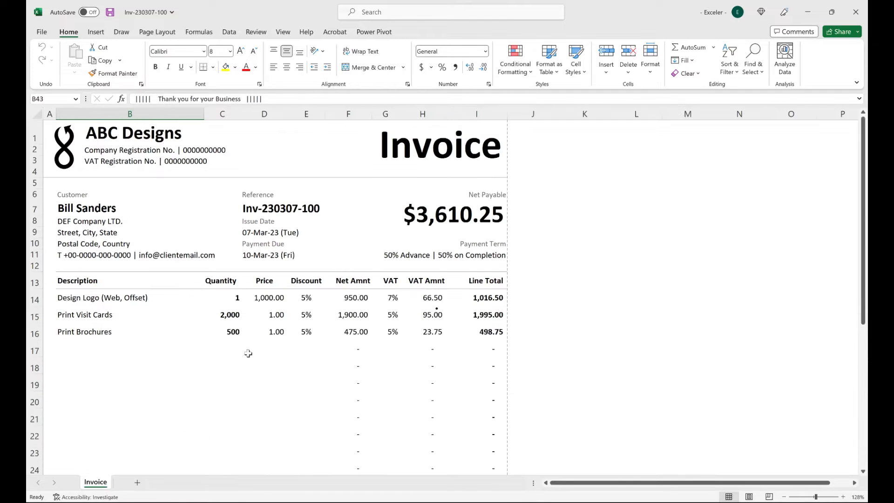
Step: Display the invoice's page header and footer, and examine the header text, the company address footer and the signature line
key("alt+v")
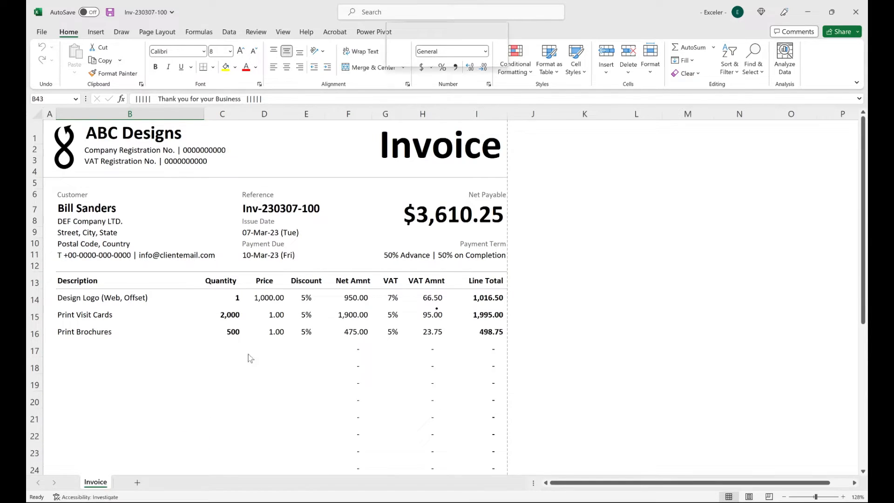
key("h")
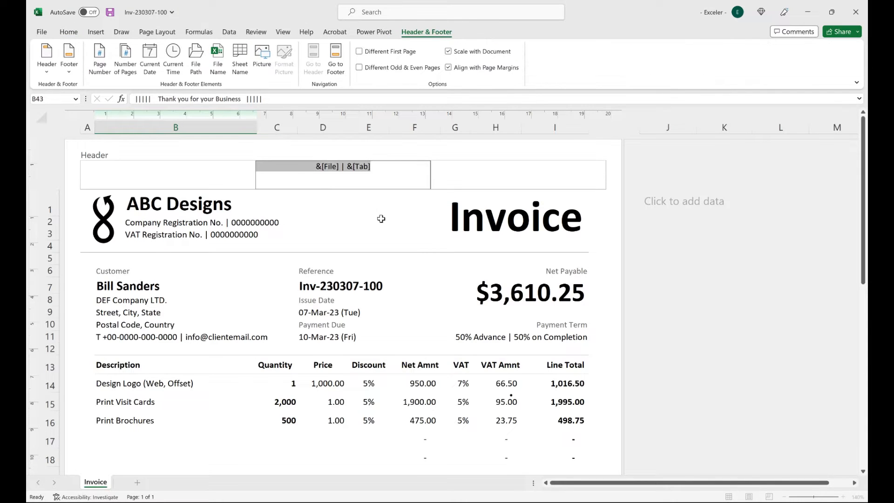
left_click(351, 217)
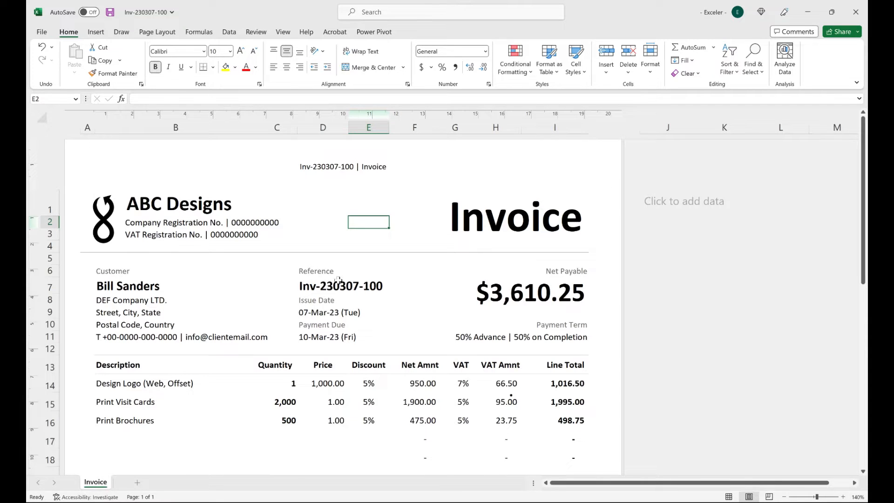
scroll(363, 278, "down", 8)
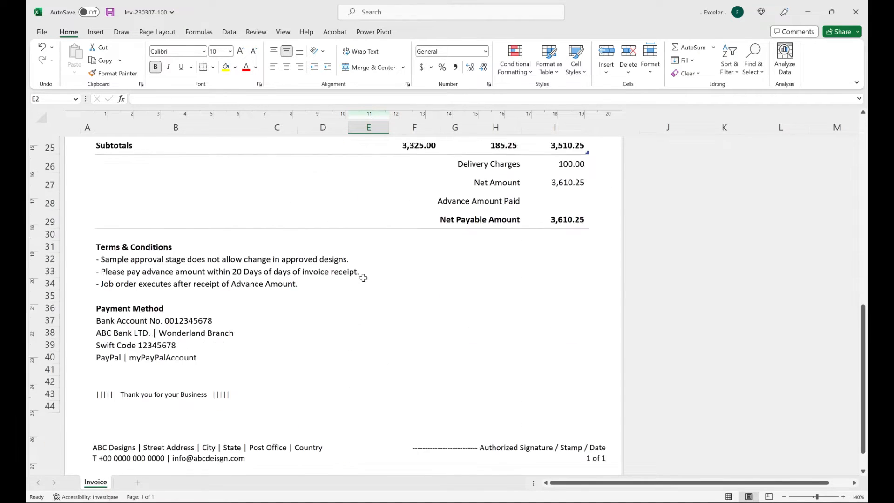
scroll(363, 278, "down", 1)
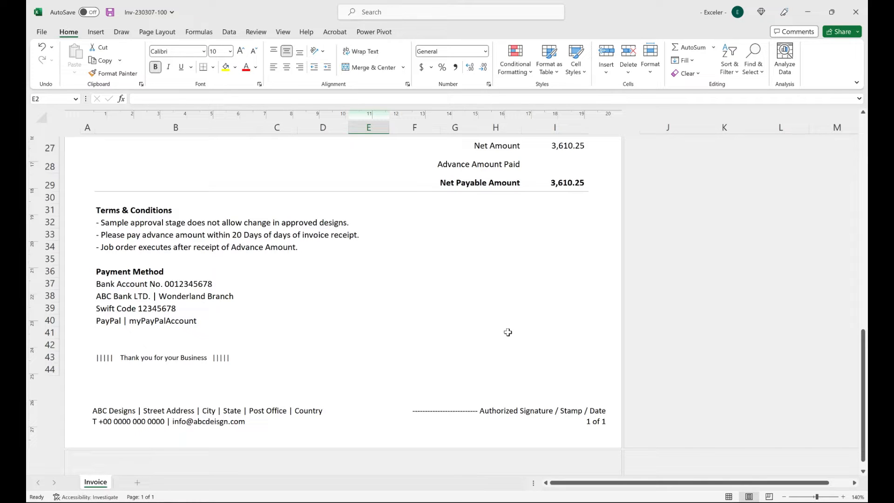
left_click(433, 311)
scroll(441, 330, "down", 2)
scroll(443, 333, "up", 15)
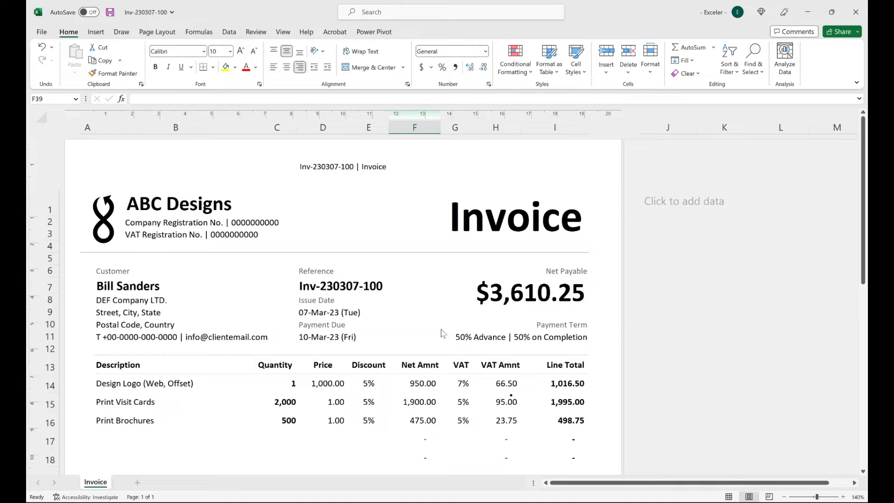
Step: Return the invoice sheet to the Normal view
key("alt+v")
key("n")
scroll(266, 282, "up", 5)
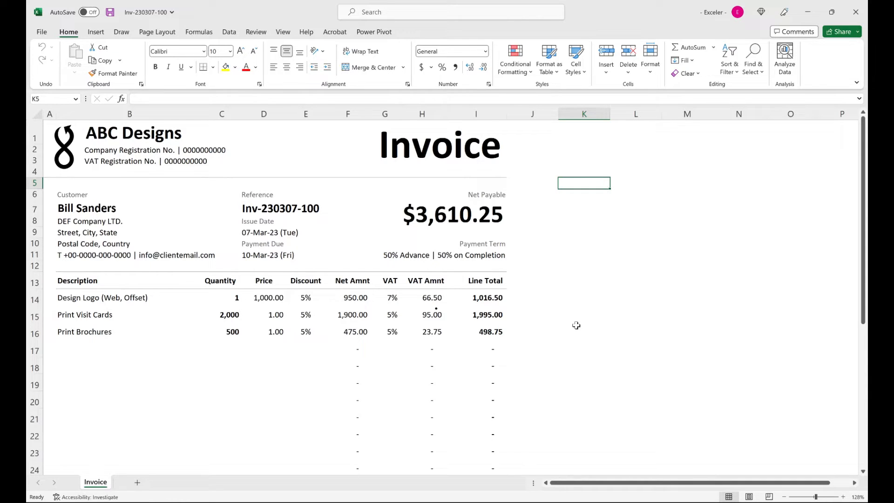
Step: Copy the invoice table's column headings from Description to Line Total and paste them at B11 of a new sheet
left_click_drag(119, 282, 477, 280)
key("ctrl+c")
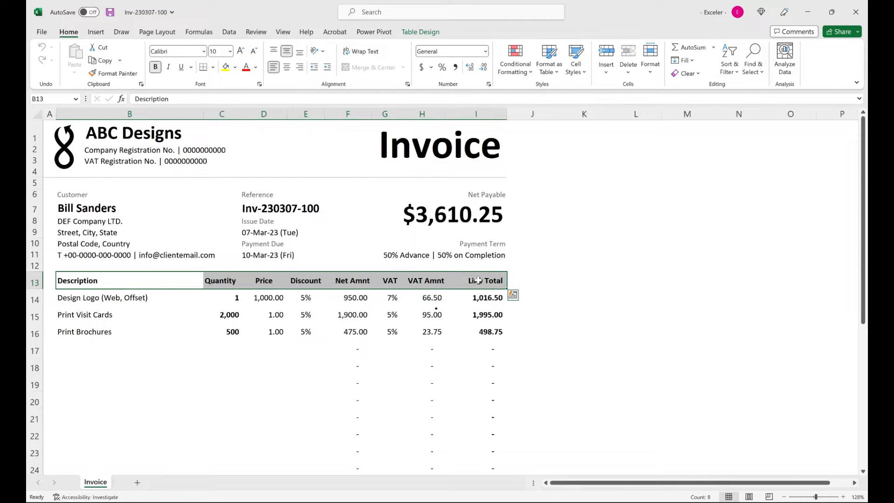
left_click(562, 346)
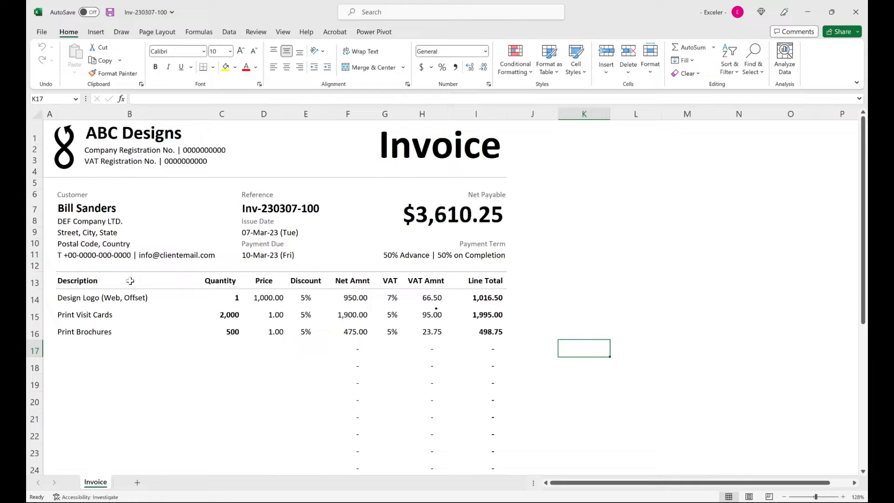
left_click_drag(130, 280, 484, 287)
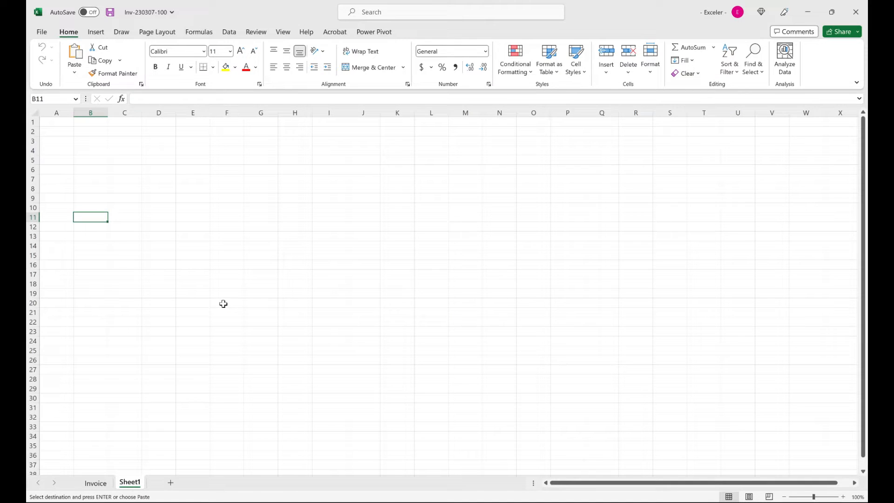
key("ctrl+v")
left_click(249, 295)
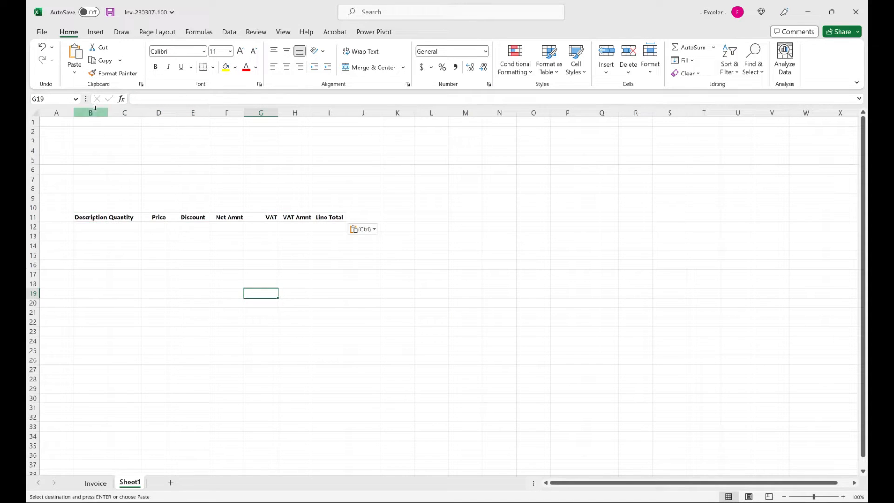
Step: Set the new sheet's paper size to A4 and apply its page margins
left_click_drag(91, 113, 342, 116)
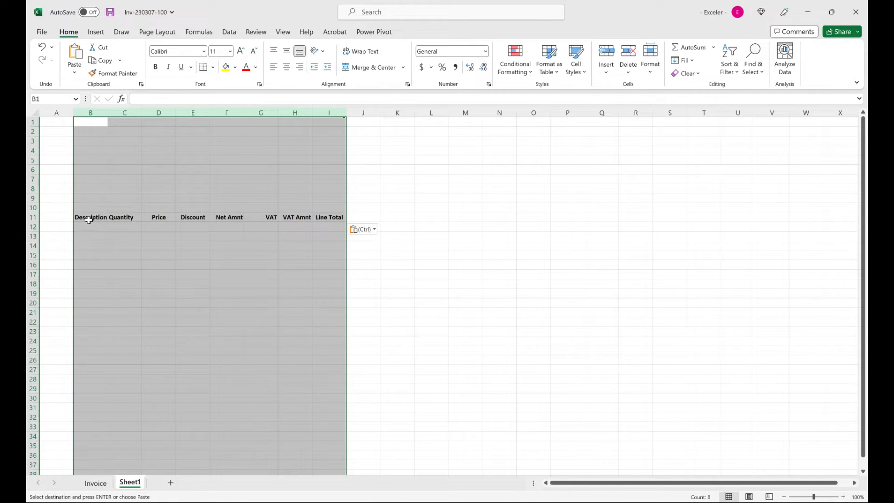
left_click(327, 220)
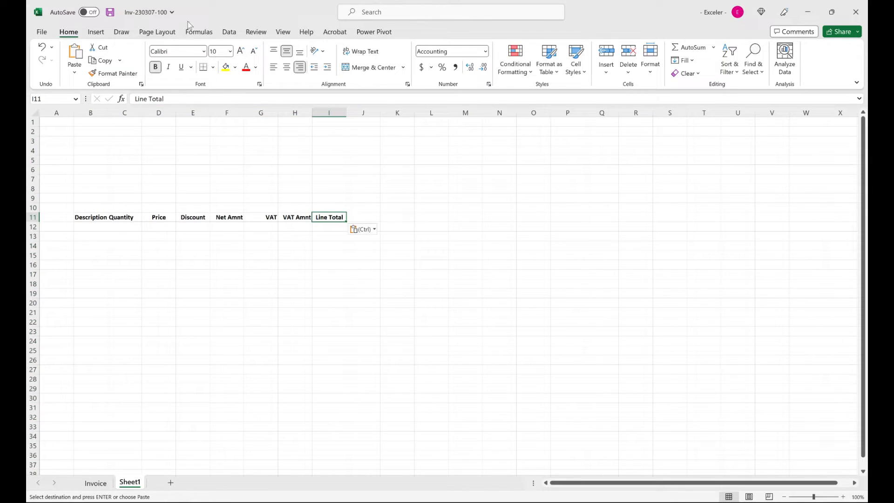
left_click(148, 31)
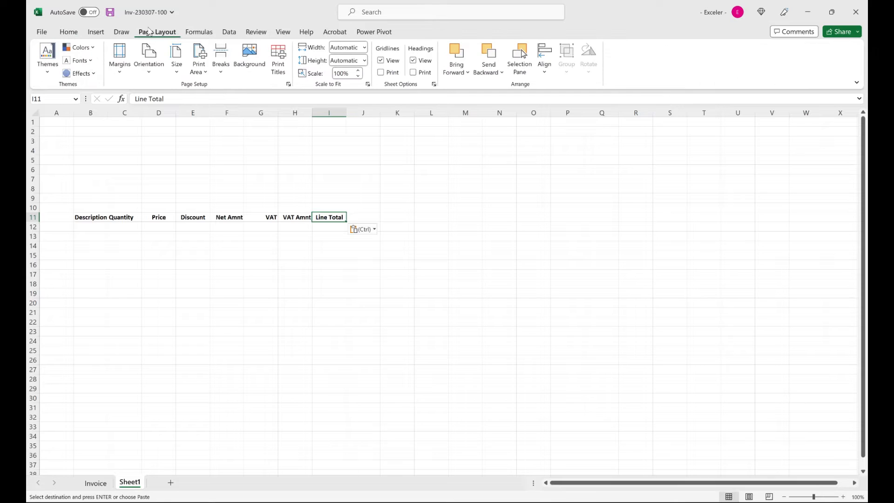
left_click(175, 70)
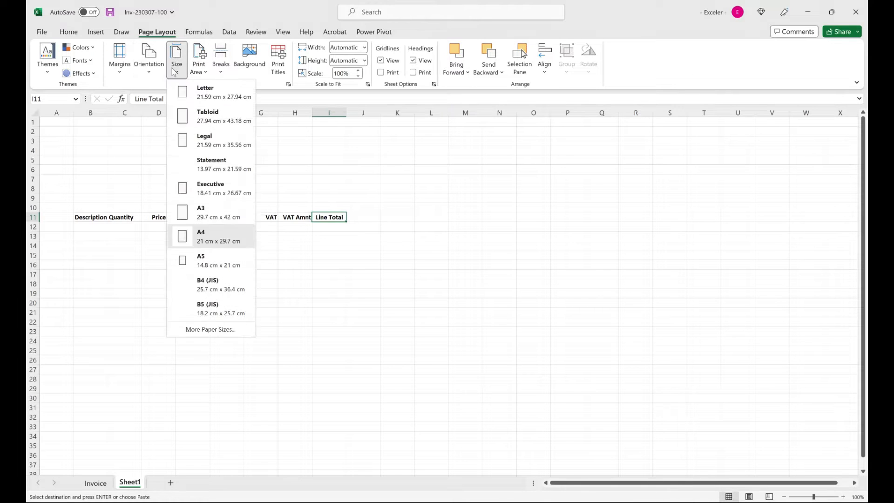
left_click(242, 241)
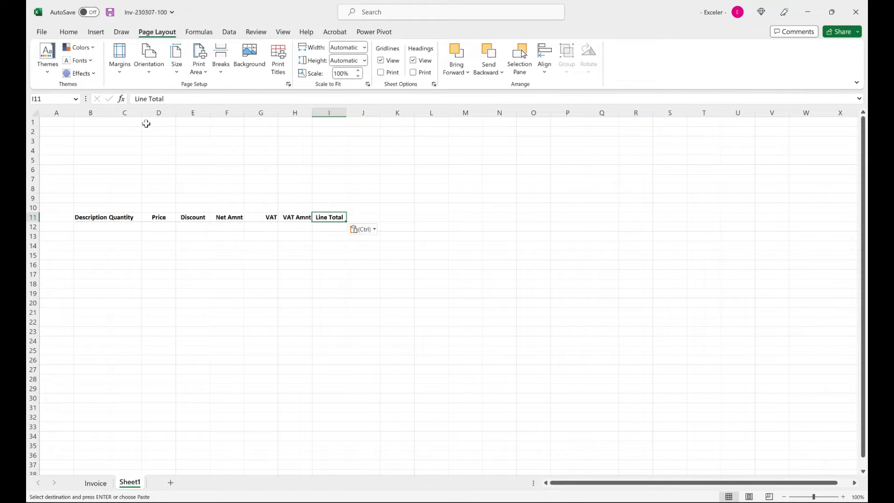
left_click(120, 72)
left_click(140, 237)
left_click(163, 243)
left_click(85, 217)
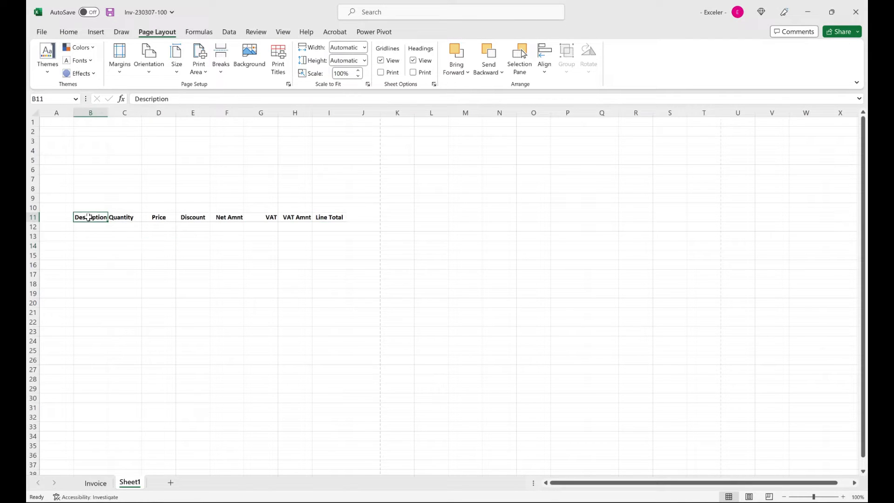
Step: AutoFit the widths of columns B through J to their contents
left_click(105, 113)
left_click_drag(116, 114, 372, 114)
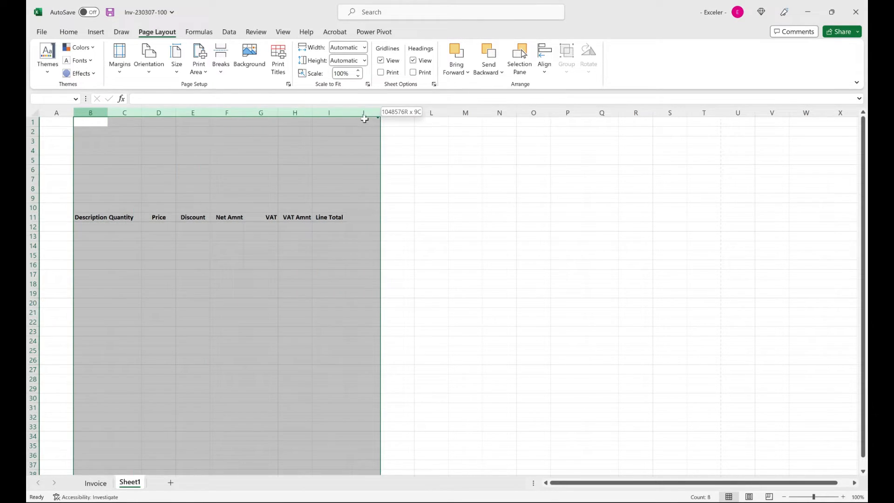
double_click(311, 114)
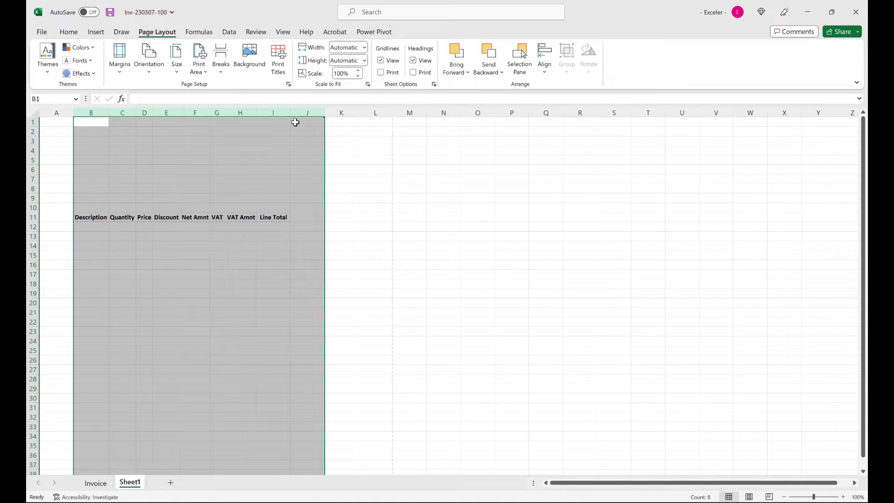
left_click(146, 271)
left_click_drag(92, 114, 278, 116)
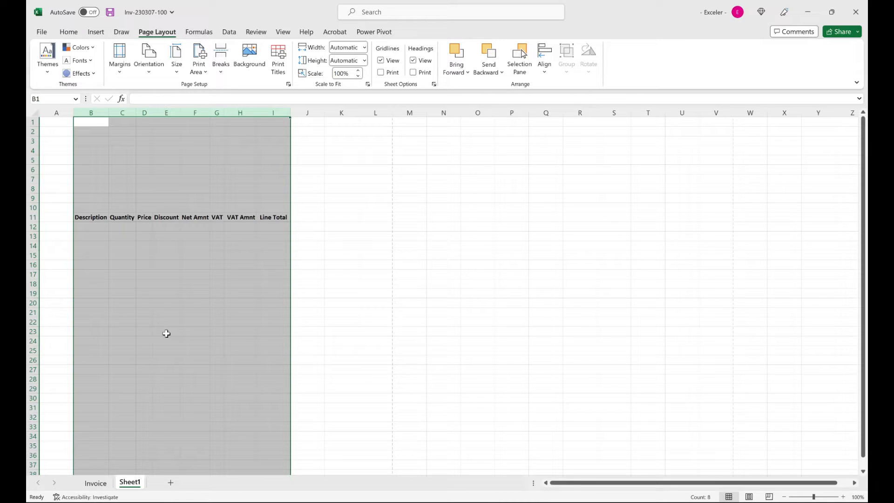
left_click(87, 233)
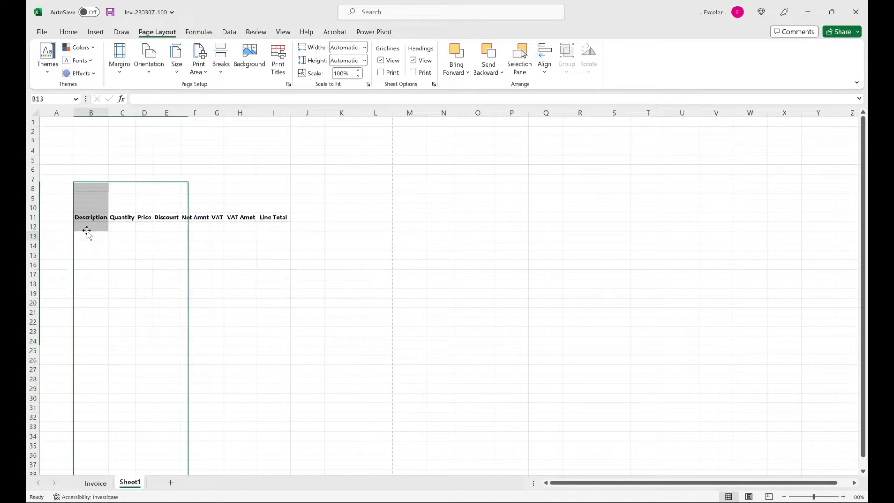
left_click_drag(83, 113, 272, 114)
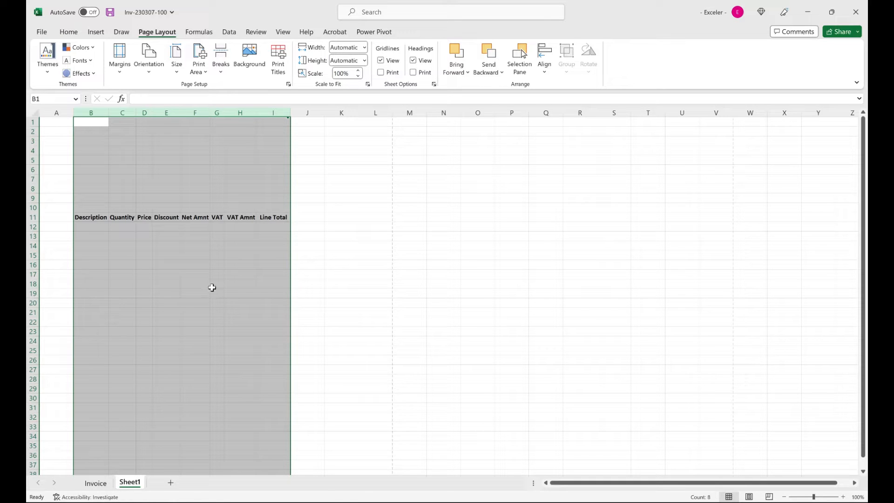
left_click(213, 284)
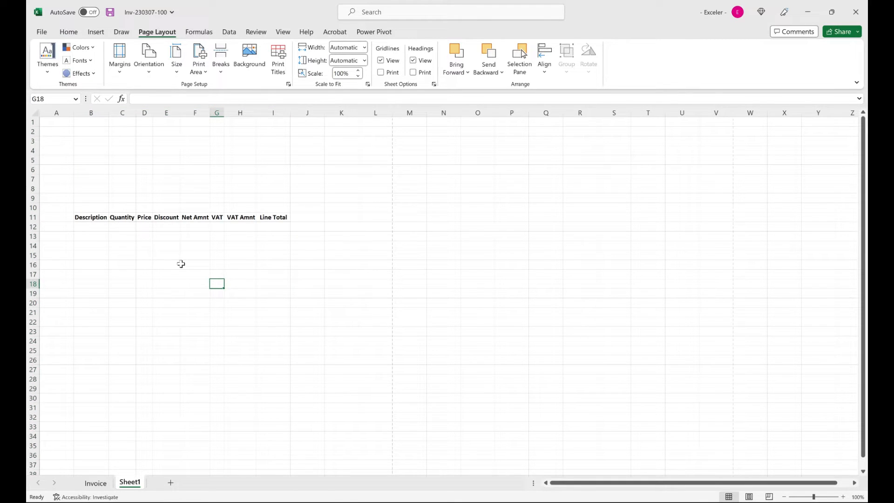
left_click_drag(88, 218, 263, 332)
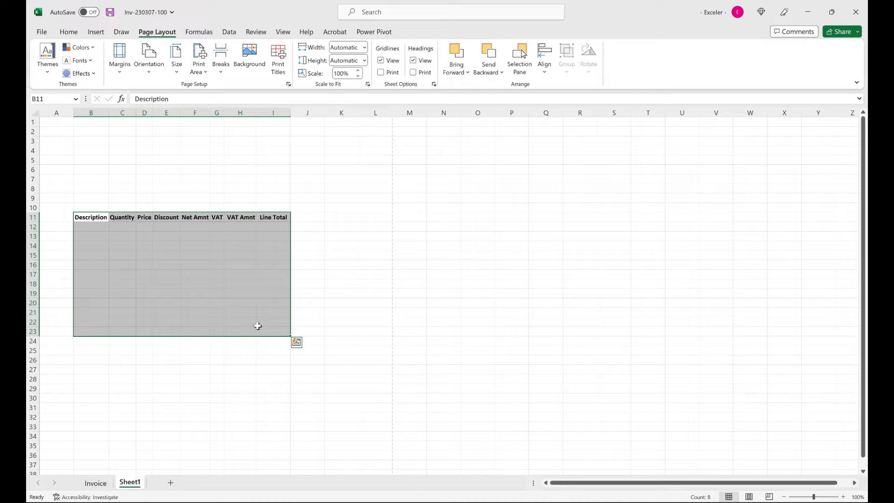
left_click(104, 152)
left_click(99, 124)
Step: Check the company details at the head of the Invoice sheet and return to Sheet1
key("ctrl+Page_Up")
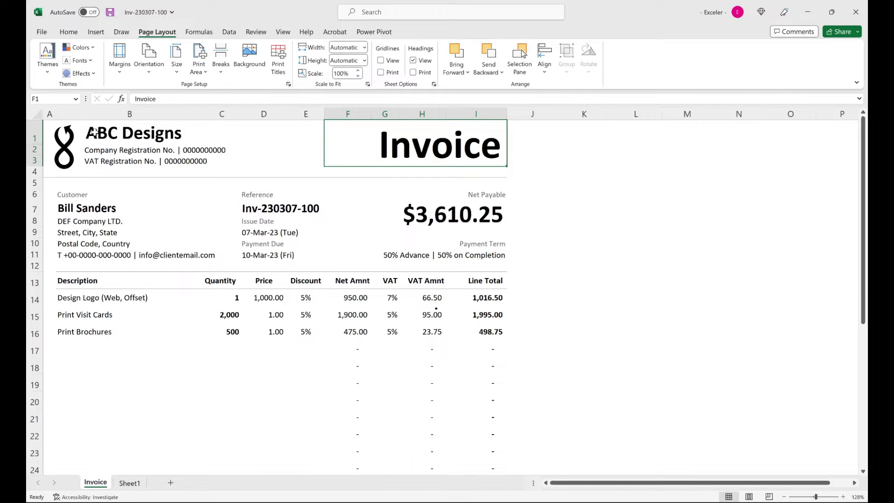
left_click_drag(96, 133, 97, 168)
left_click(261, 150)
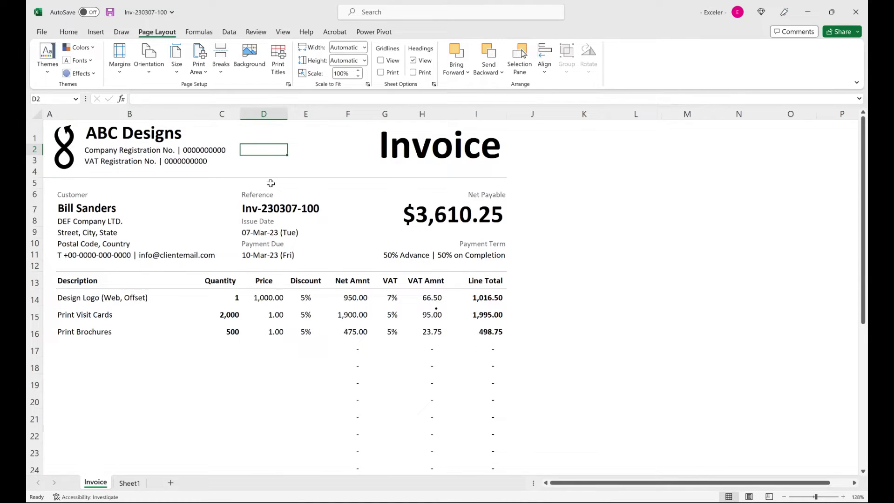
left_click(129, 484)
Step: Merge and center cells F1:I3 above the table's Net Amnt to Line Total columns
left_click(277, 122)
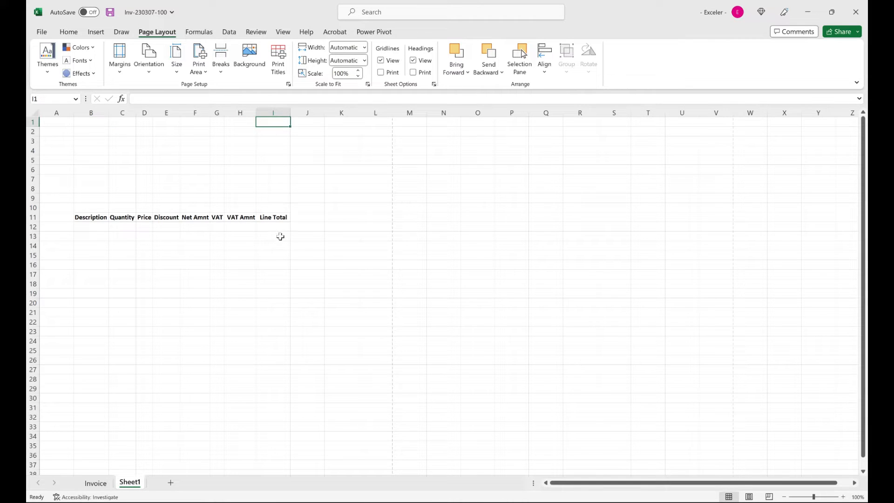
left_click(280, 220)
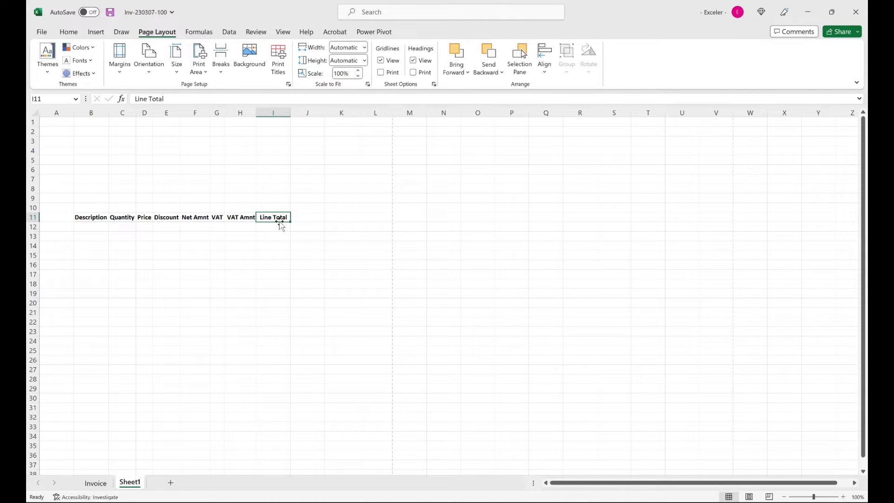
left_click(280, 123)
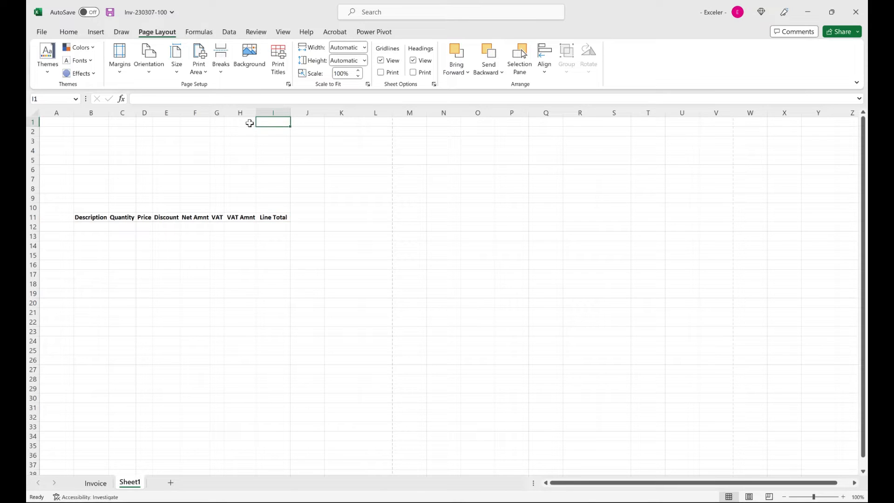
left_click_drag(250, 123, 197, 125)
left_click_drag(197, 137, 197, 139)
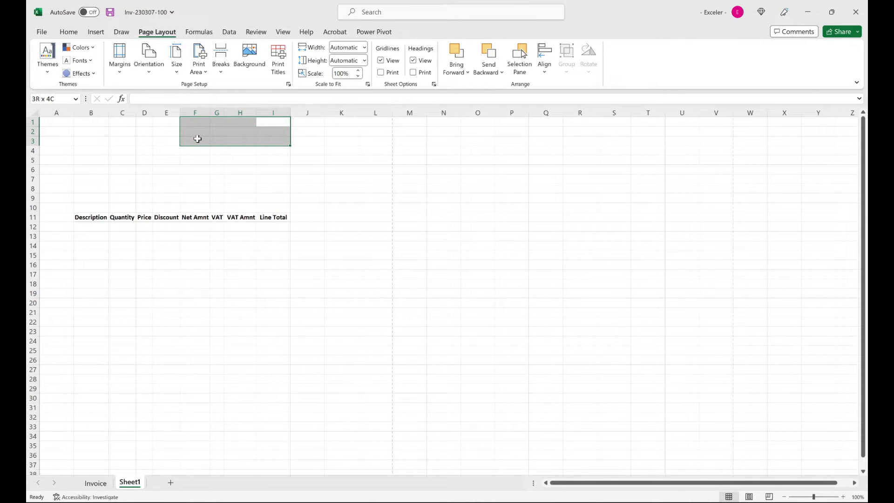
left_click_drag(197, 138, 199, 139)
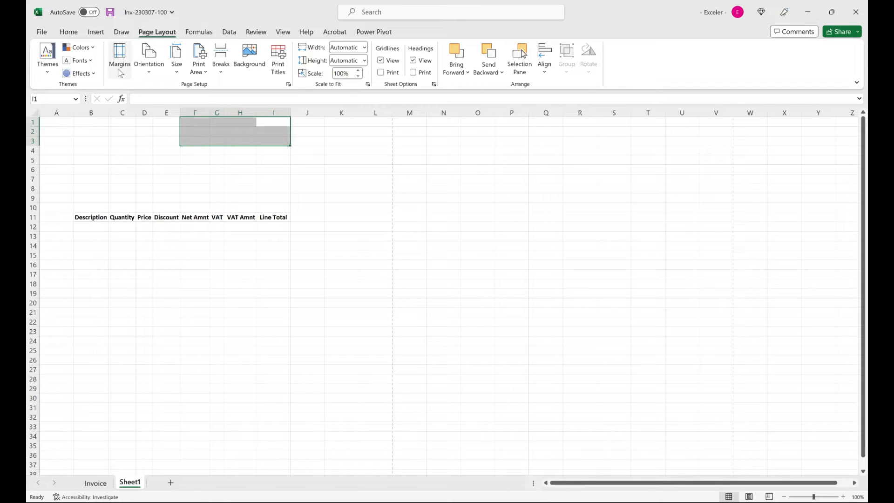
left_click(68, 32)
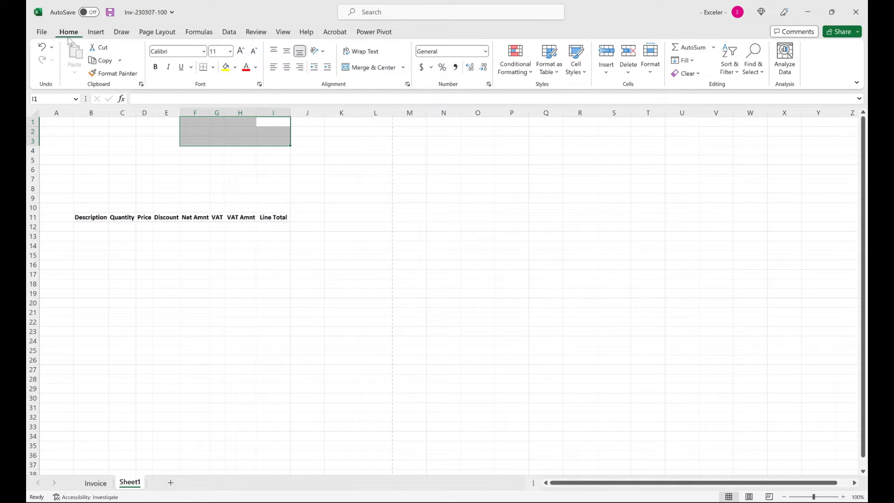
left_click(372, 68)
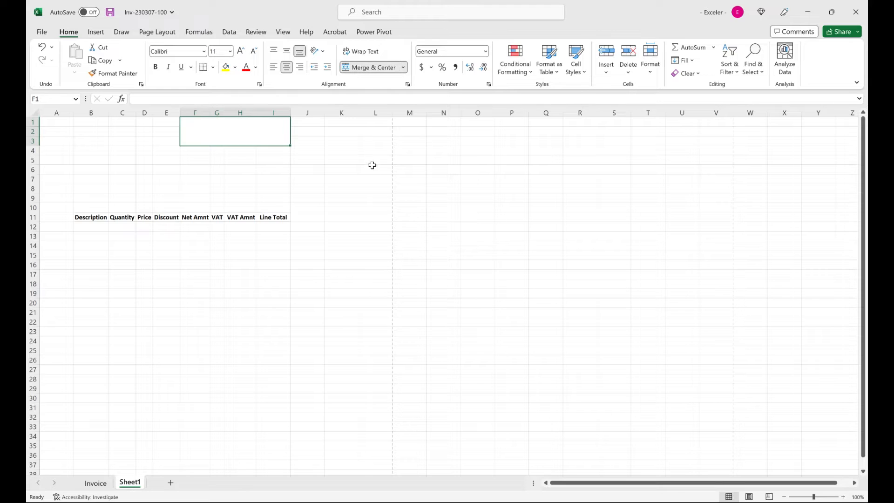
Step: Set the font size of all cells in the sheet to 10
left_click(35, 113)
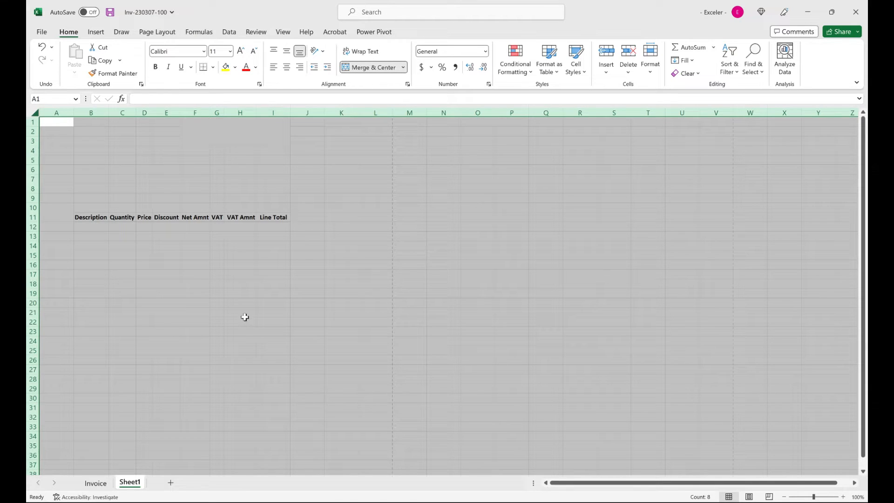
left_click(222, 52)
type("10")
key("Return")
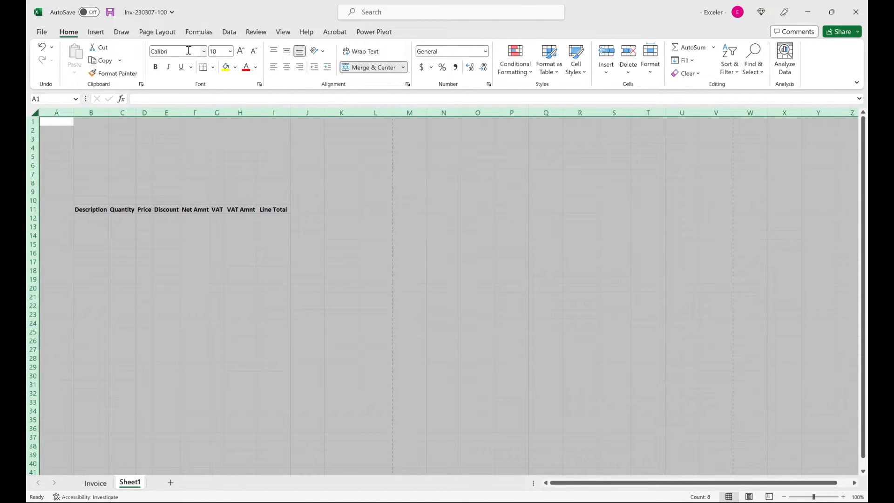
left_click(240, 157)
Step: Enter the title Invoice in the merged cell F1:I3
left_click(243, 140)
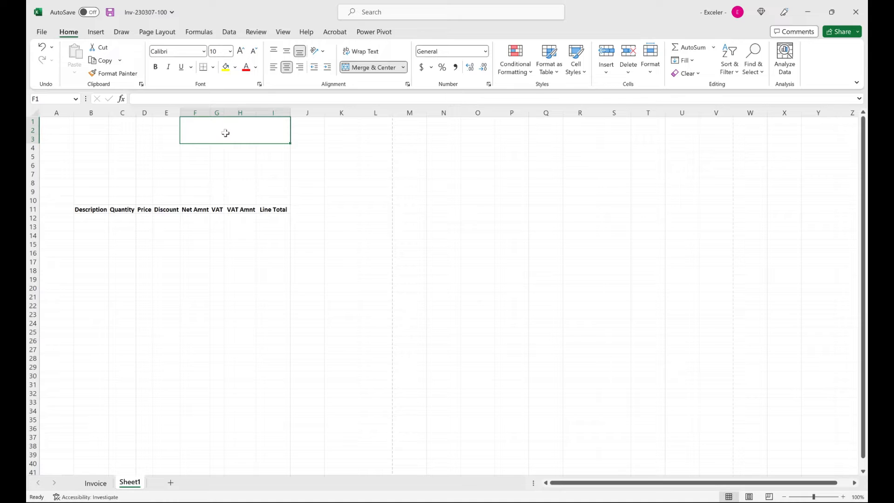
type("Invoi")
key("ctrl+Return")
Step: Set the font size of the Invoice title to 48
left_click(843, 497)
left_click(844, 497)
left_click(844, 497)
left_click(844, 497)
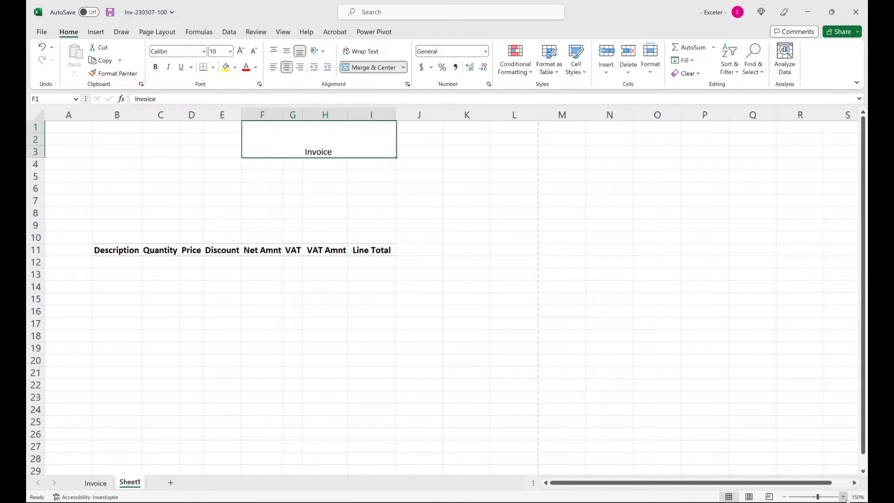
left_click(844, 497)
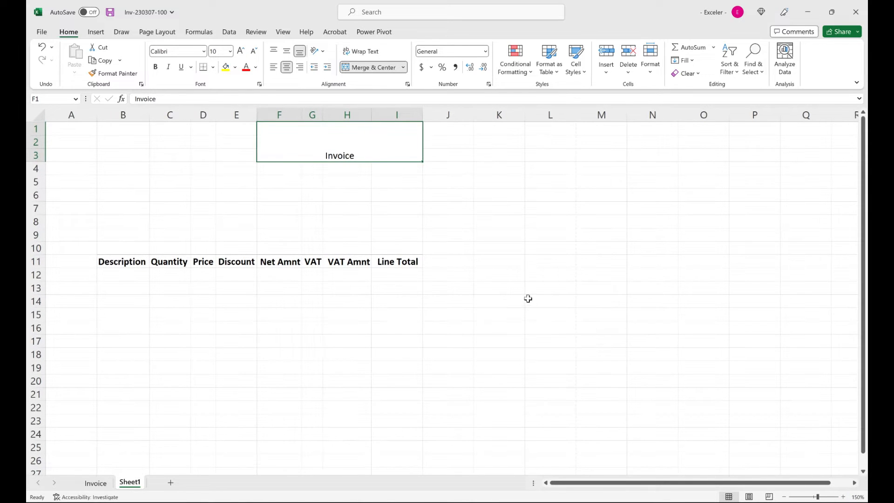
left_click(219, 54)
type("48")
key("Return")
Step: Vertically center the contents of all cells in the sheet with Middle Align
key("ctrl+a")
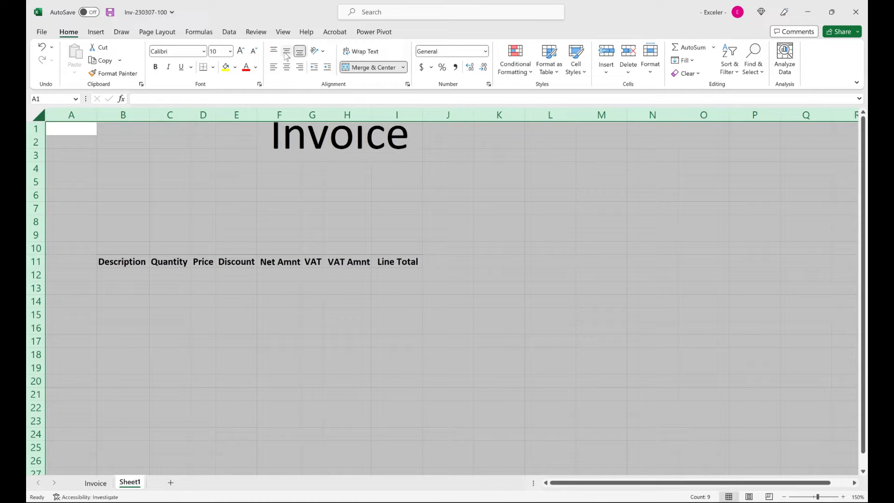
left_click(286, 52)
left_click(273, 229)
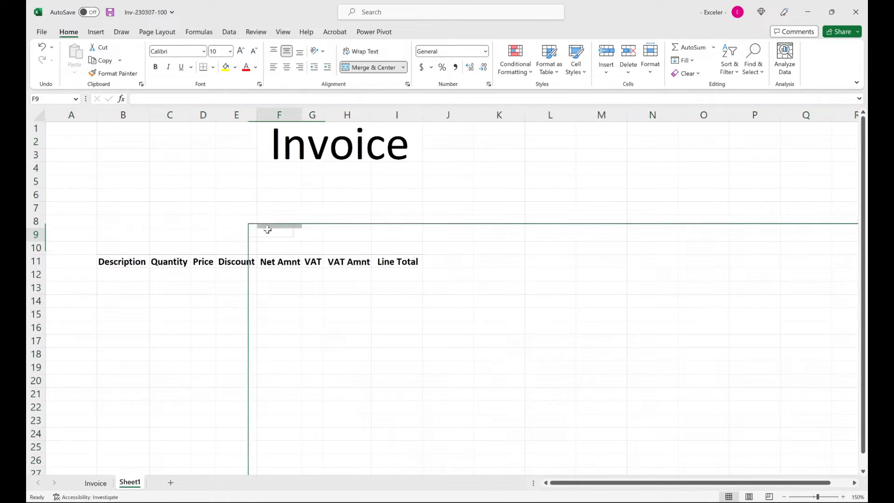
Step: Apply the Shrink to fit text control to the merged Invoice title cell
left_click(331, 150)
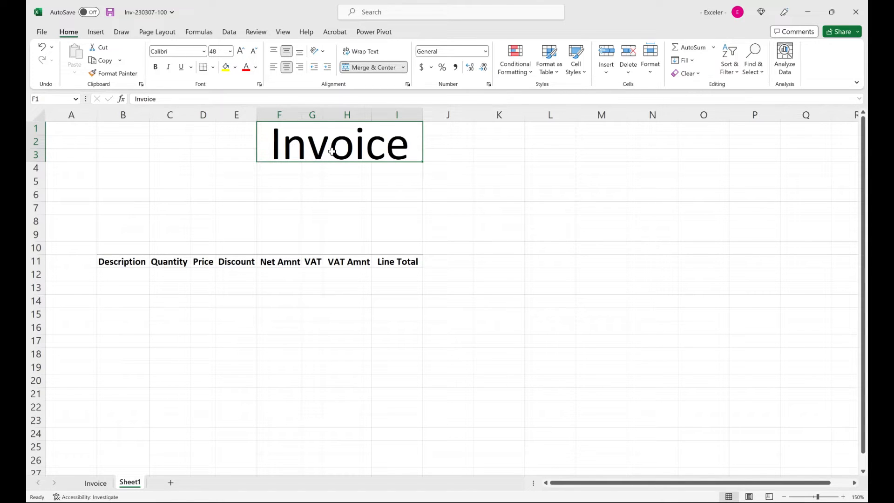
key("ctrl+1")
left_click(395, 97)
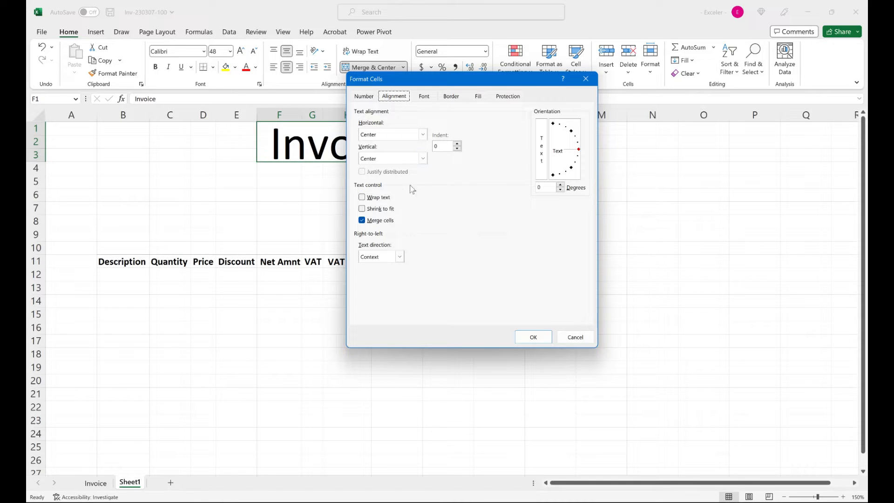
left_click(382, 211)
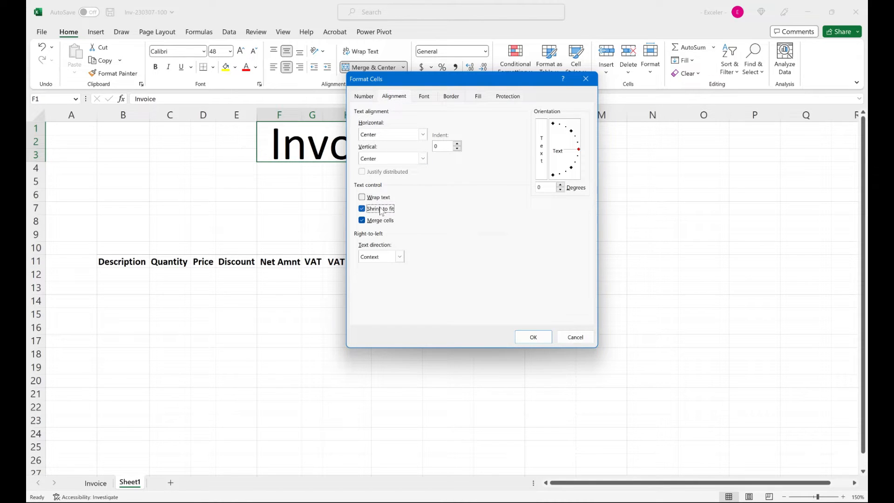
left_click(517, 339)
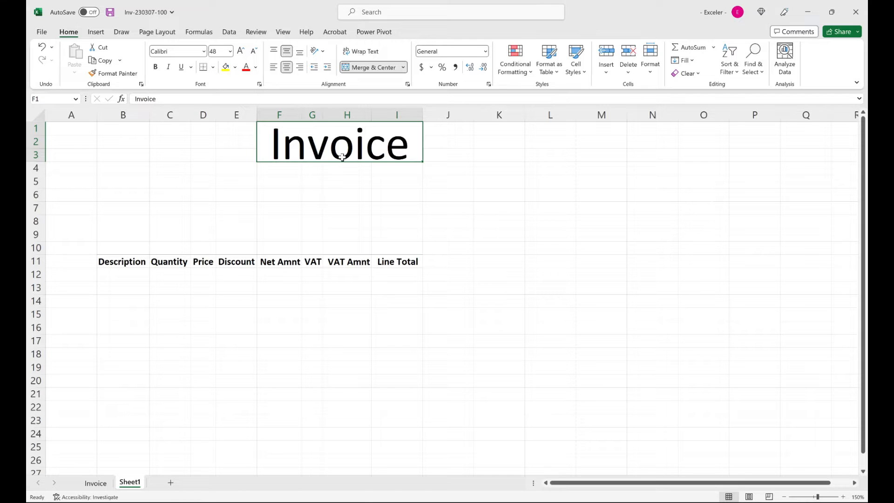
Step: Try the longer titles Performa Invoice and Tax Invoice in the merged title cell, and restore the title Invoice
type("Performa")
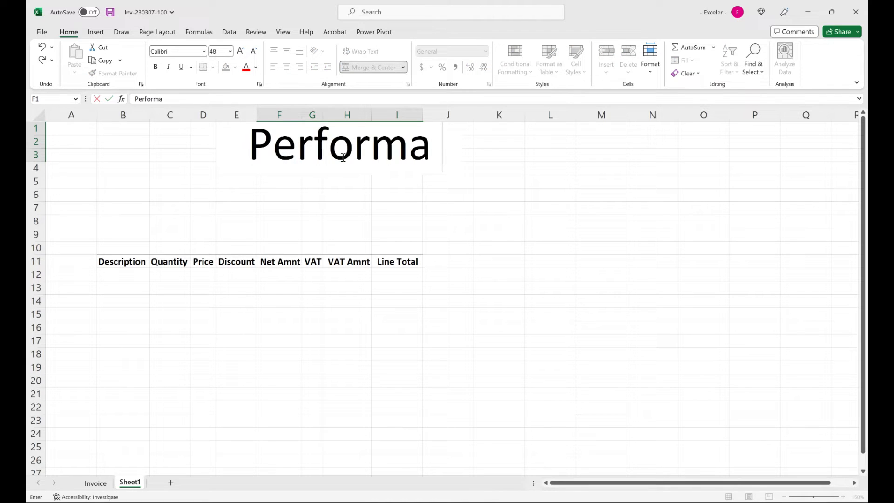
type(" Invoice")
key("Return")
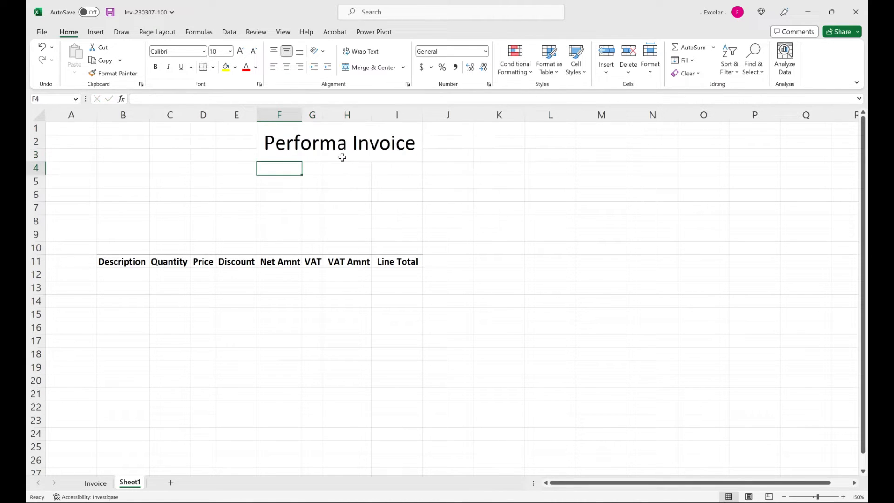
left_click(342, 158)
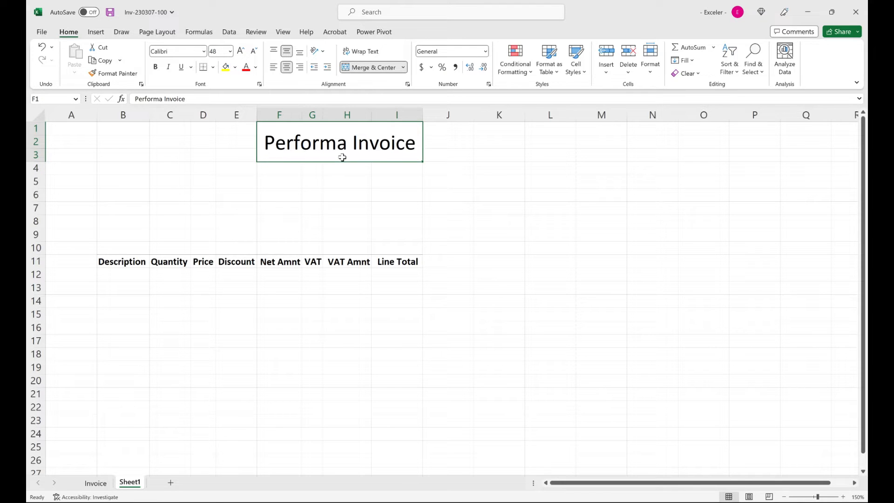
type("Tax Invoice")
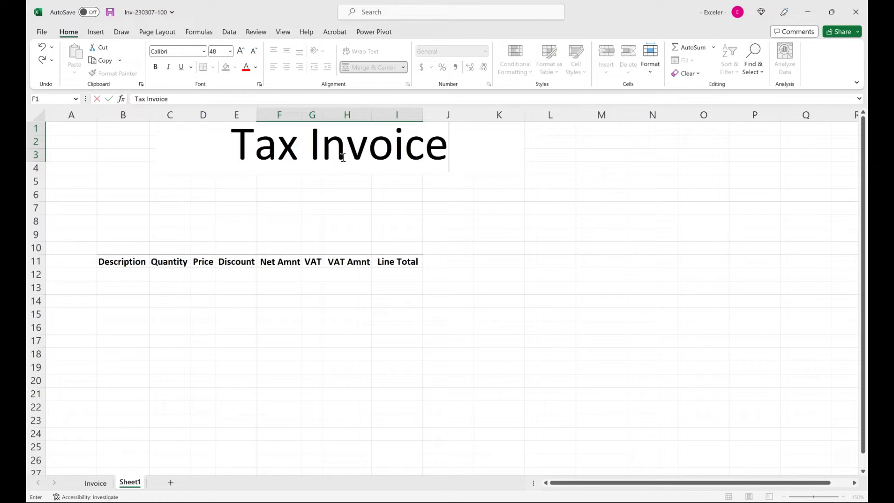
key("Return")
left_click(343, 157)
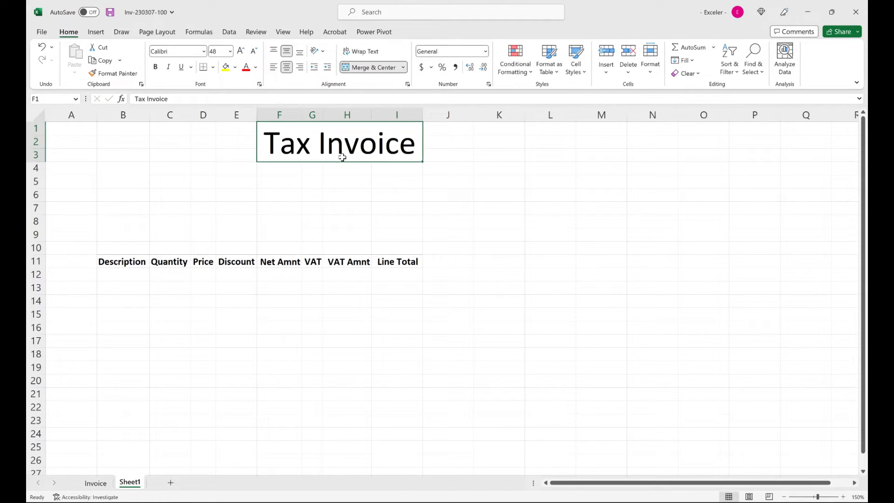
type("Invoice")
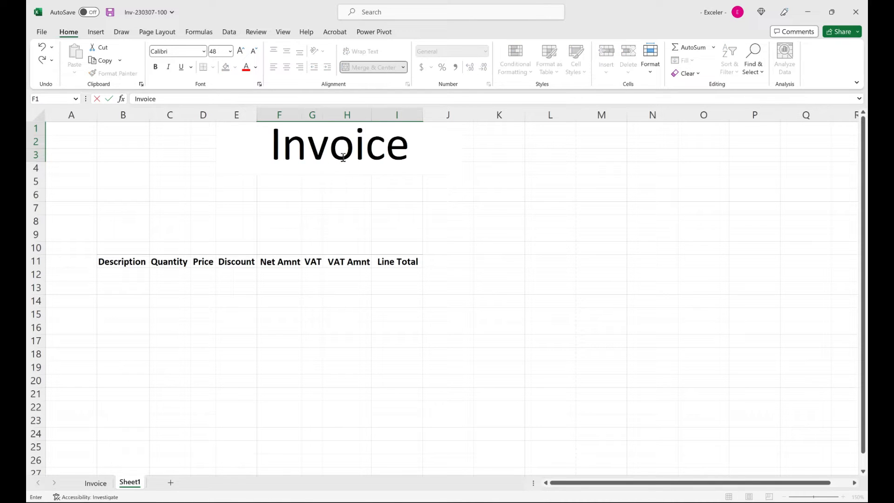
key("Return")
Step: Make the Invoice title in the merged cell bold
left_click(343, 157)
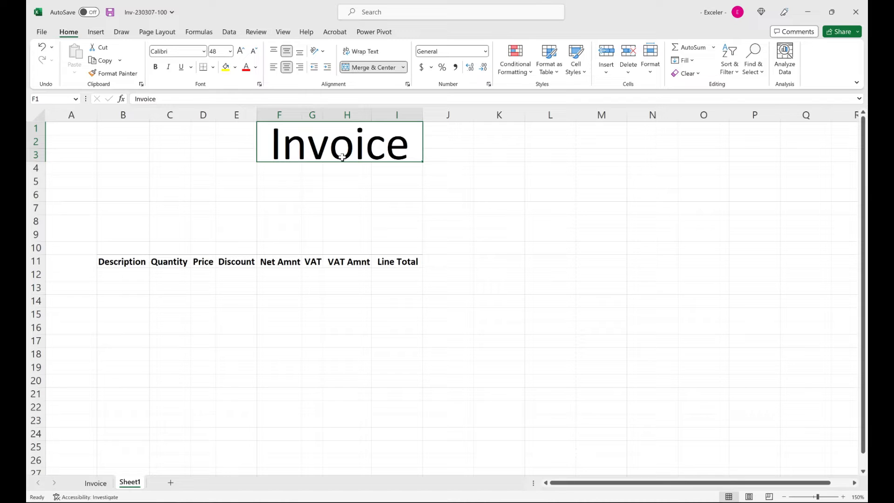
left_click(156, 67)
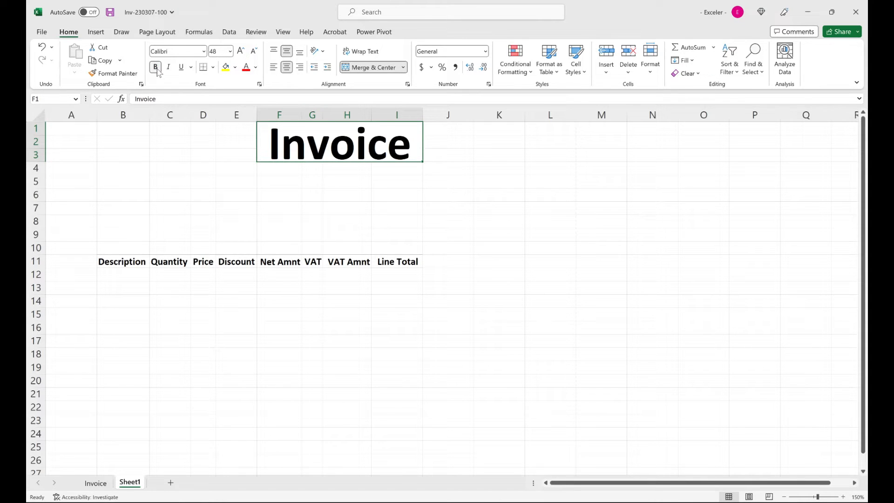
Step: Add the logo, ABC Designs name and registration lines to the sheet header, moving the logo beside the company name
left_click(128, 138)
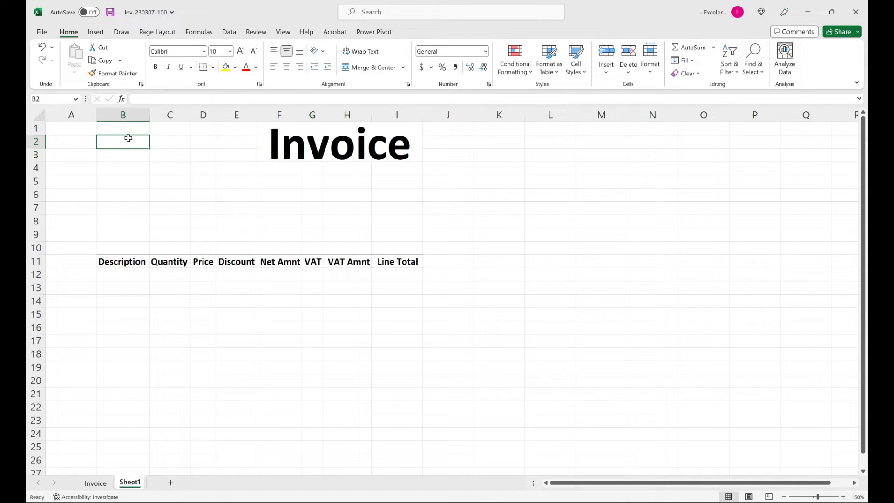
left_click(128, 127)
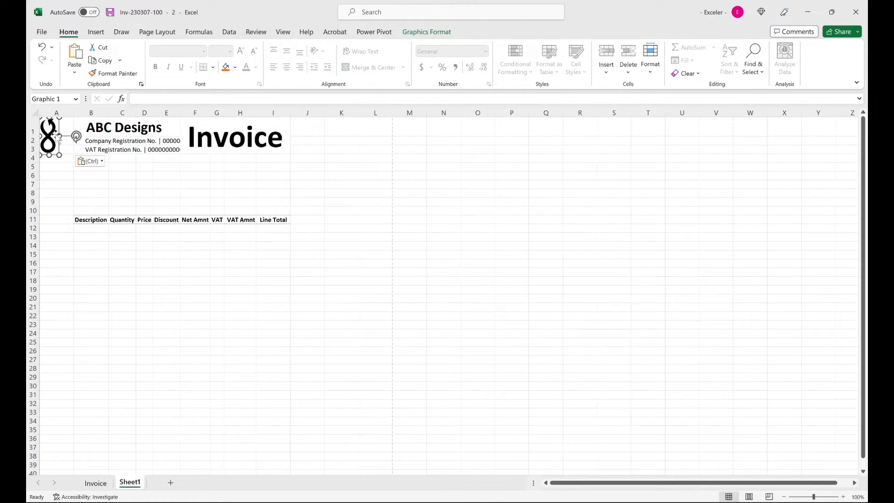
left_click_drag(57, 135, 82, 136)
left_click(169, 186)
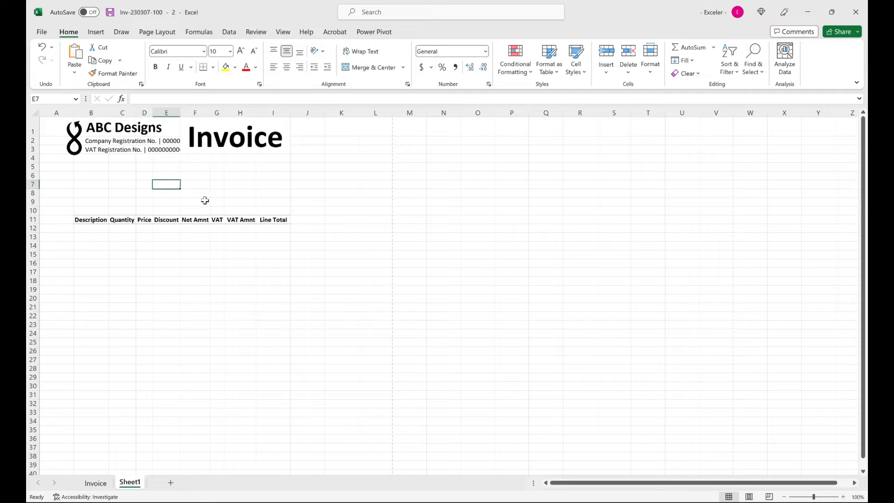
Step: Resize the invoice columns so that Description through Line Total fill the page width, and hide the gridlines
left_click(843, 497)
left_click(843, 497)
left_click(843, 496)
left_click(843, 497)
left_click(843, 497)
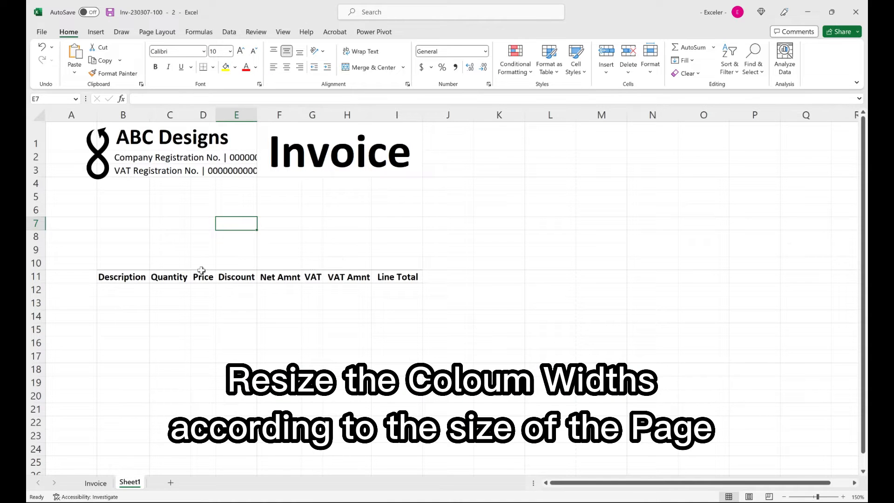
left_click(125, 278)
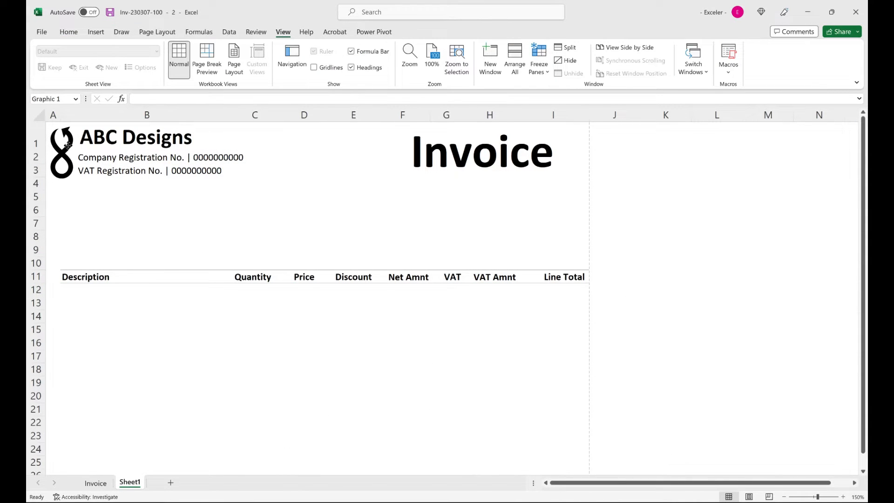
left_click(68, 147)
left_click(122, 235)
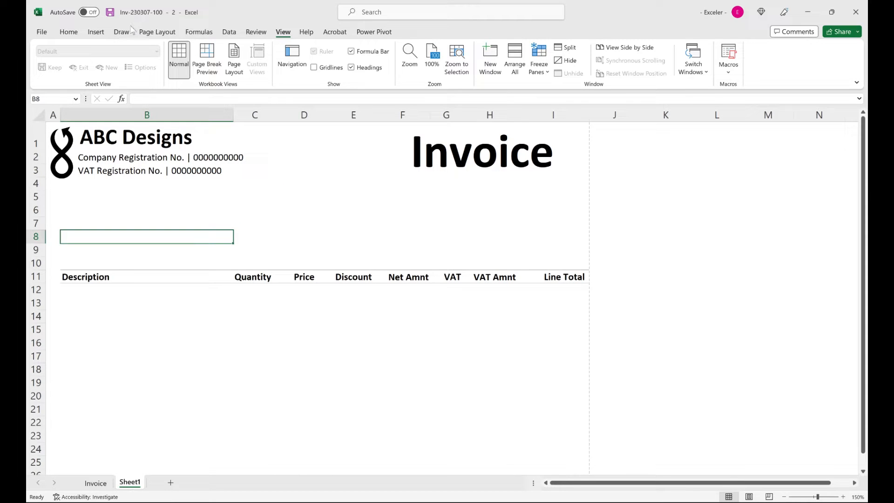
left_click(95, 32)
left_click(158, 68)
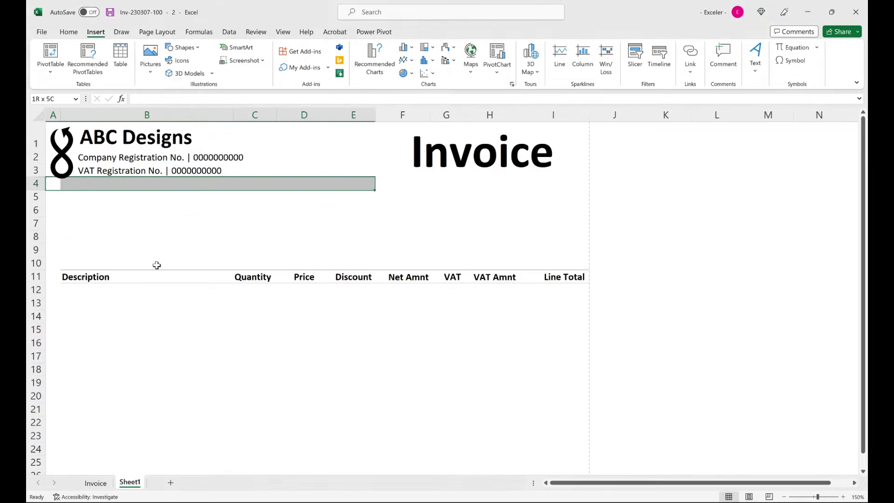
Step: Apply a bottom border in the Automatic color to A4:I4 beneath the company header
key("shift+Right")
key("shift+Right")
key("shift+Right")
key("shift+Right")
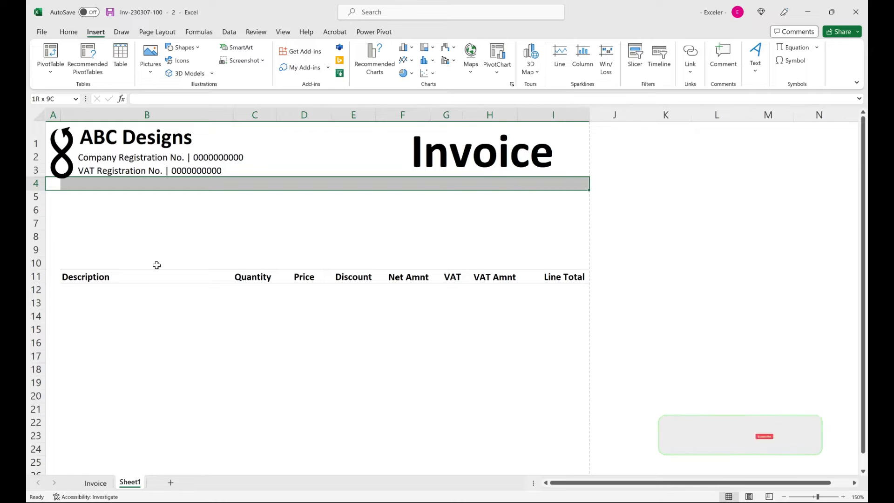
key("ctrl+1")
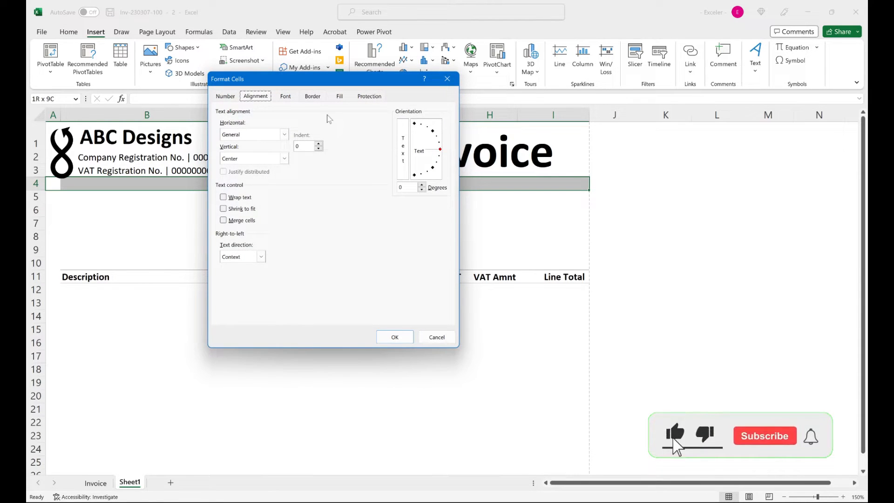
left_click(313, 96)
left_click(274, 218)
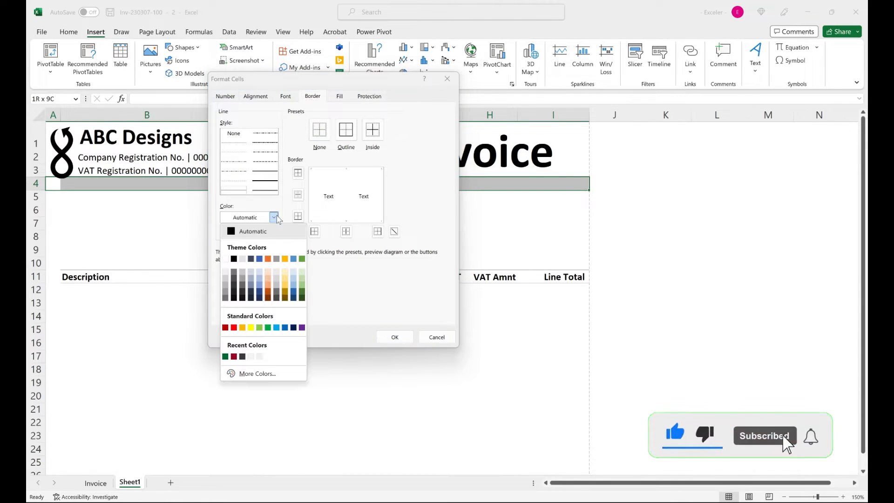
left_click(273, 229)
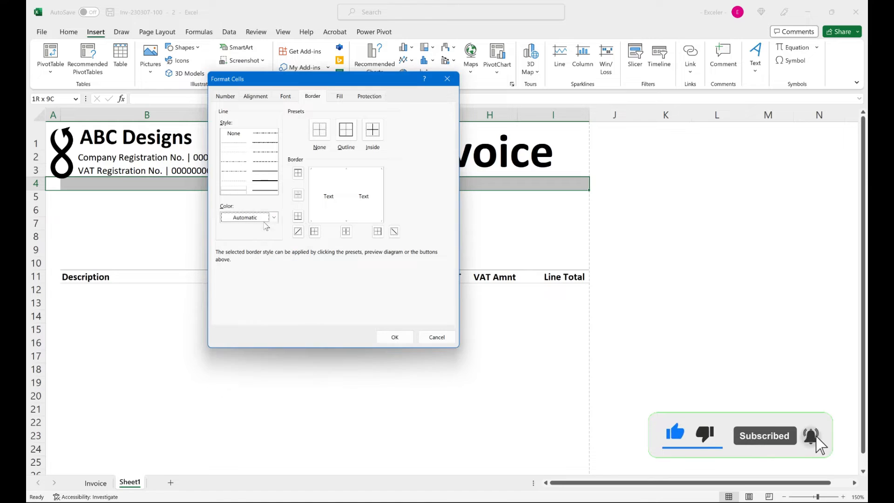
left_click(334, 221)
left_click(334, 221)
left_click(330, 217)
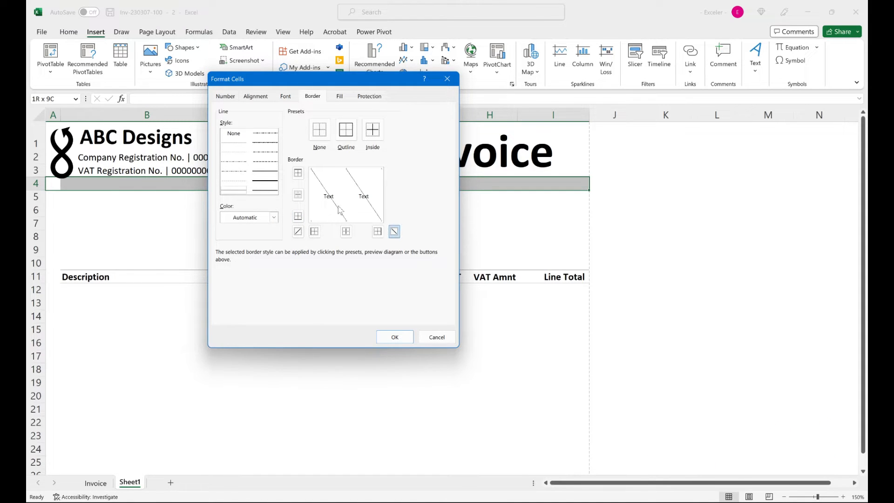
left_click(340, 210)
left_click(320, 219)
left_click(324, 218)
left_click(395, 336)
left_click(203, 213)
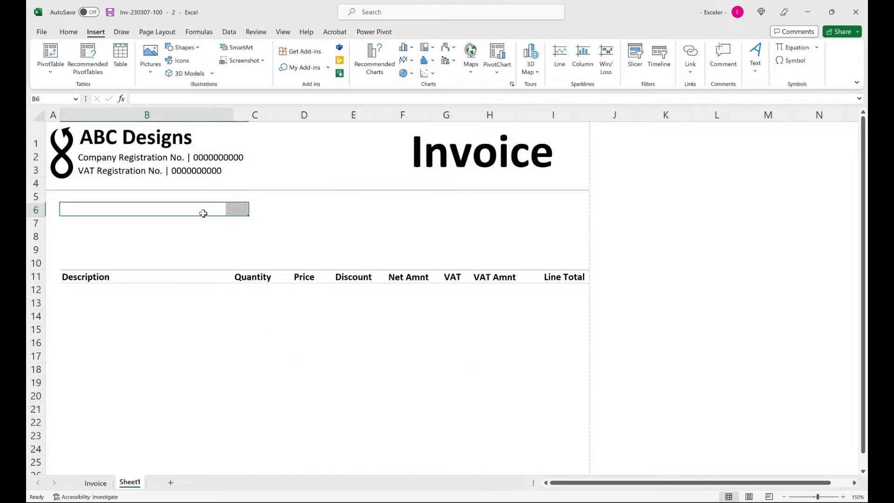
Step: Change the border color setting for A4:I4 to gray for the divider line under the header
left_click_drag(574, 183, 48, 186)
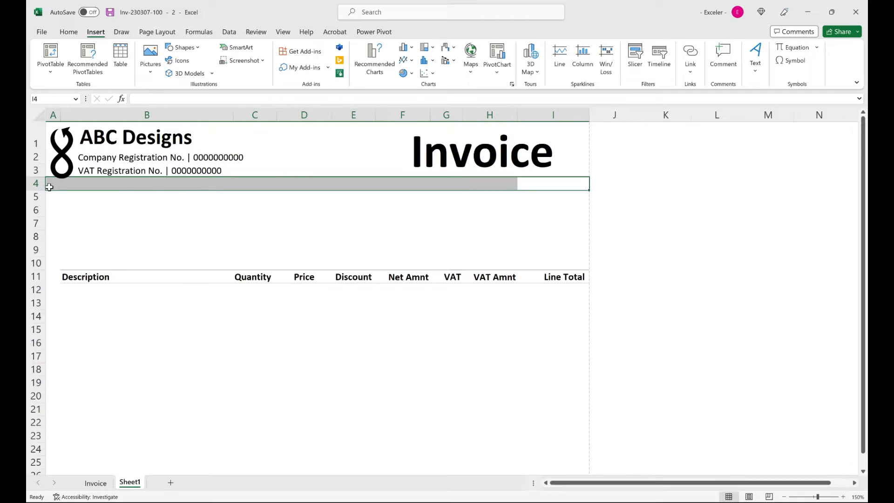
key("ctrl+1")
left_click(274, 218)
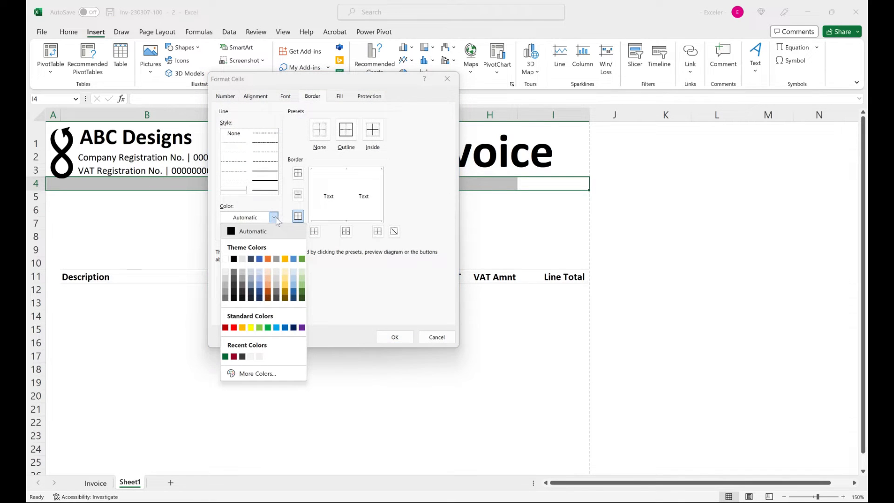
left_click(242, 279)
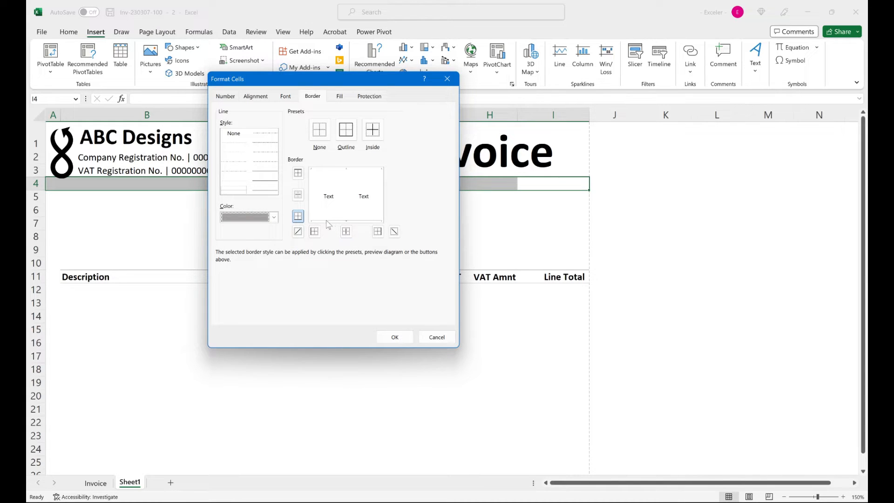
left_click(394, 337)
Step: Create a table from B11:I12, using the first row as its headers
left_click_drag(70, 278, 562, 294)
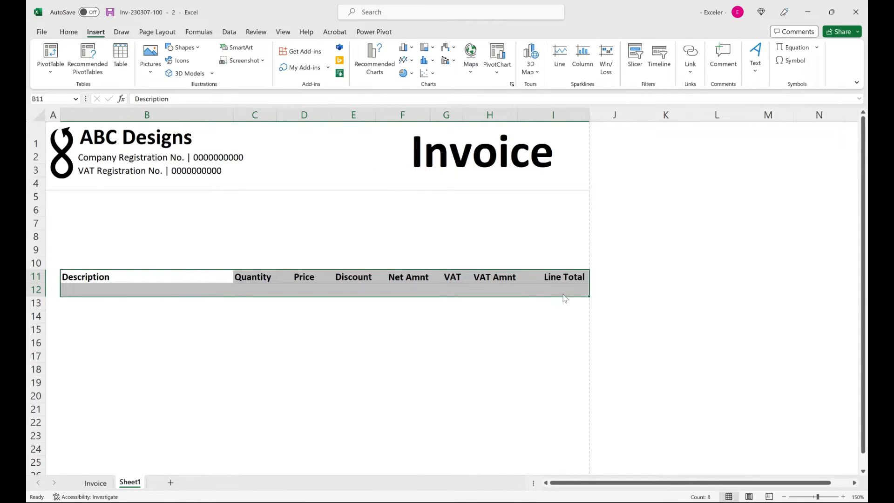
key("ctrl+t")
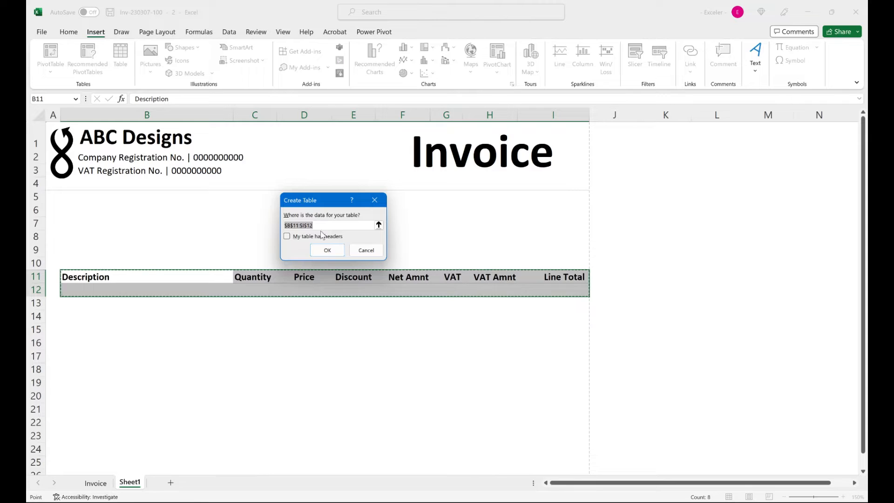
left_click(287, 236)
left_click(328, 250)
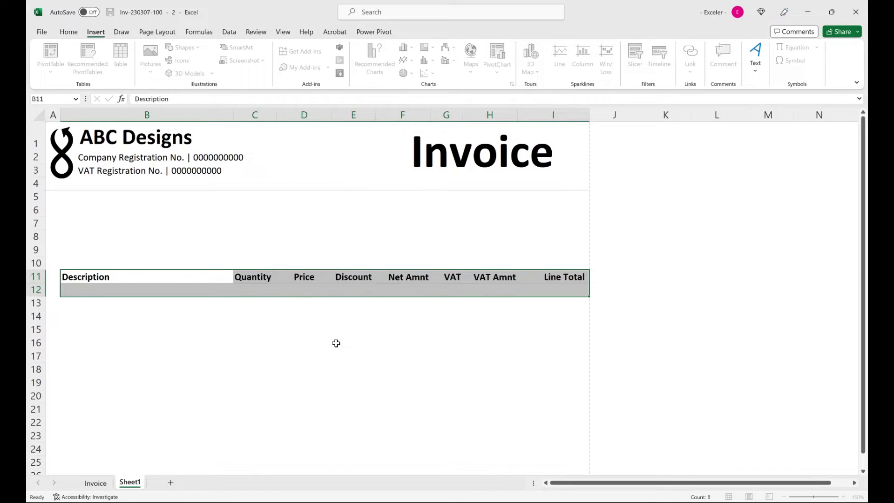
left_click(338, 345)
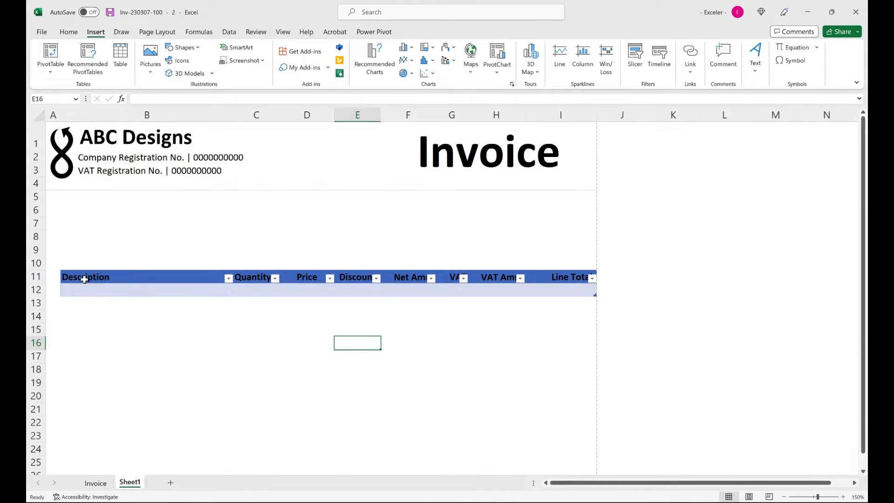
Step: Apply the plain uncolored style from the Light group to the invoice item table
left_click_drag(84, 279, 539, 288)
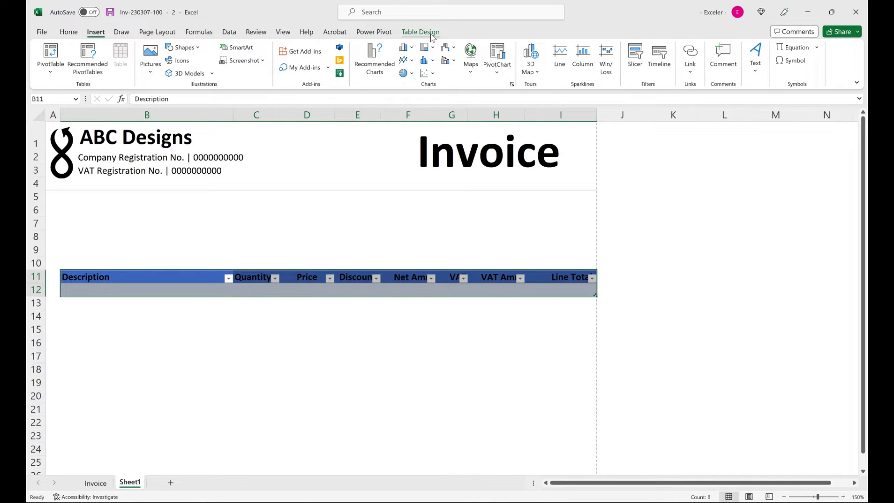
left_click(432, 35)
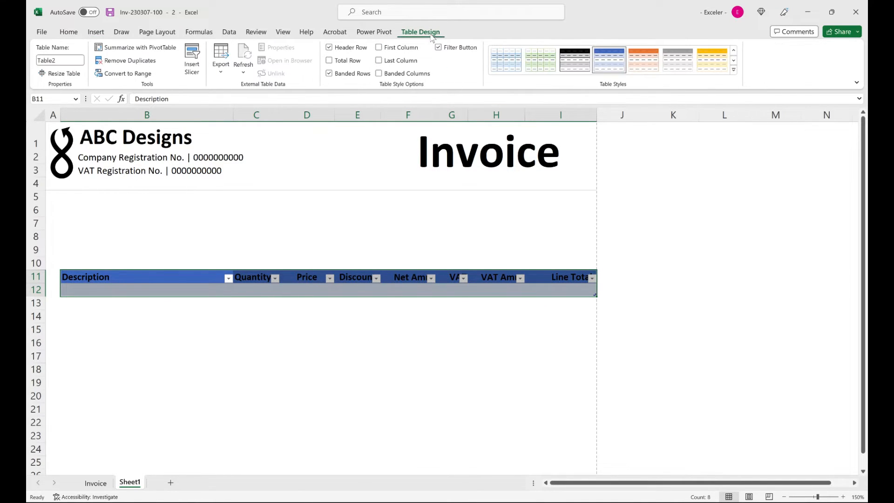
left_click(735, 70)
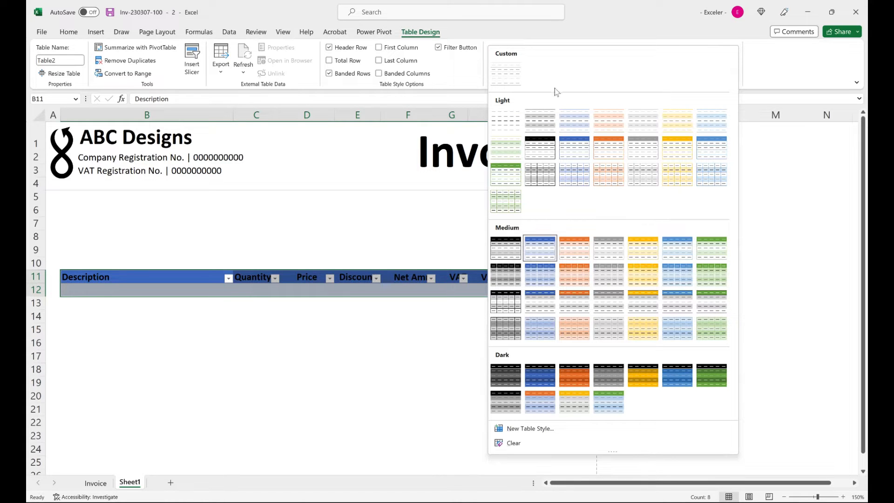
left_click(509, 127)
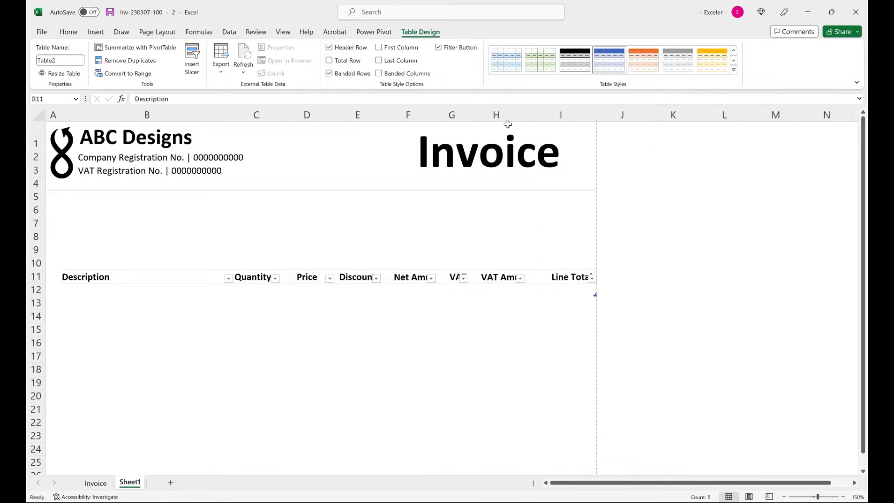
Step: Hide the filter buttons in the item table's headers and add a total row
left_click(438, 47)
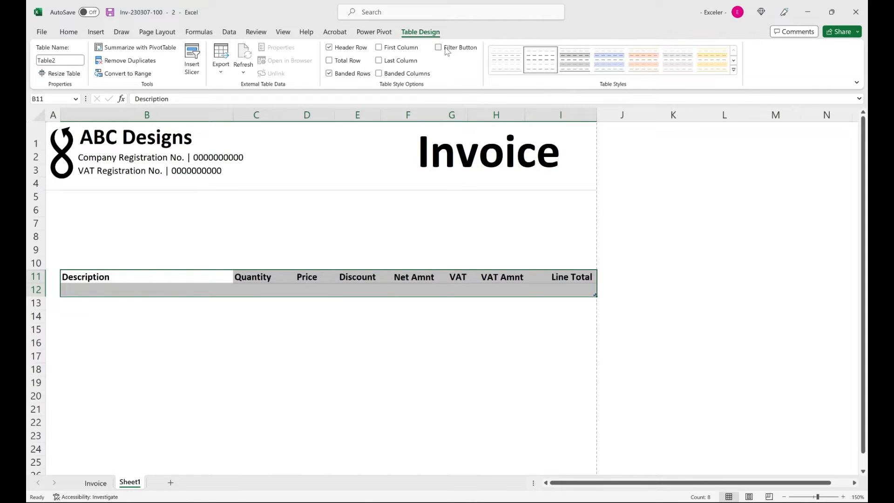
left_click(341, 64)
left_click(343, 332)
left_click(88, 302)
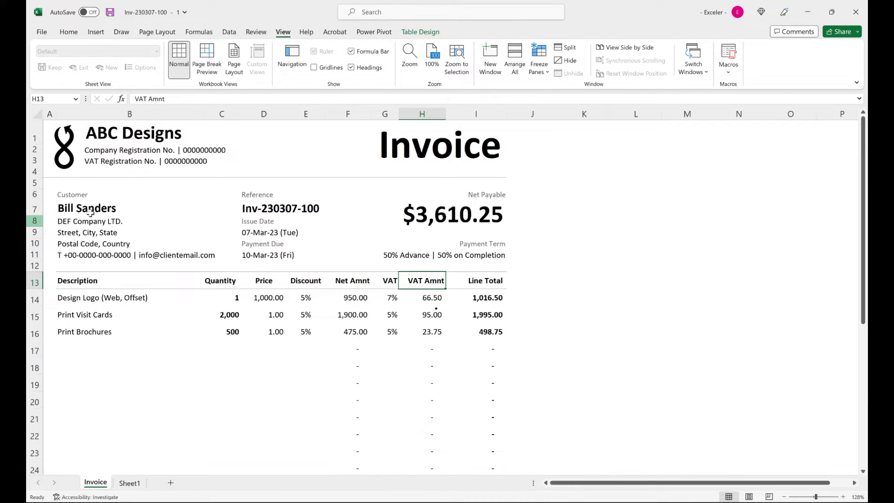
Step: Copy the customer and reference details in B6:E11 from the finished invoice into the new sheet at B6
left_click_drag(68, 198, 299, 253)
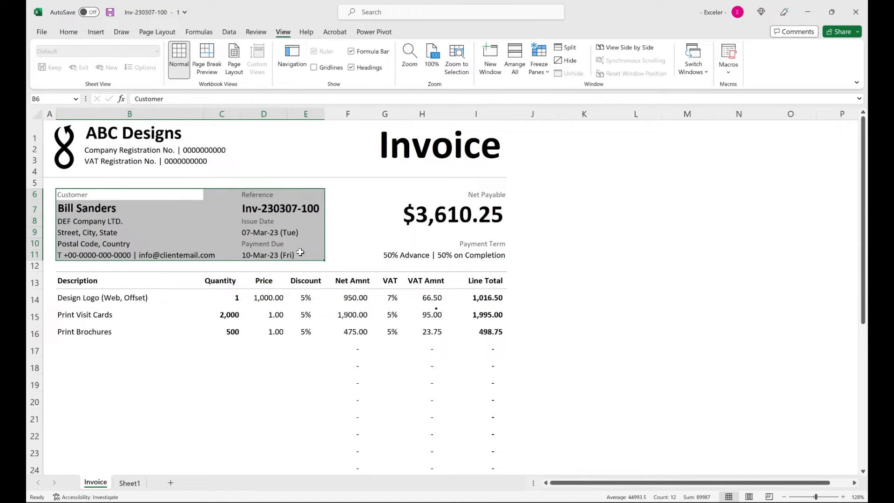
key("ctrl+c")
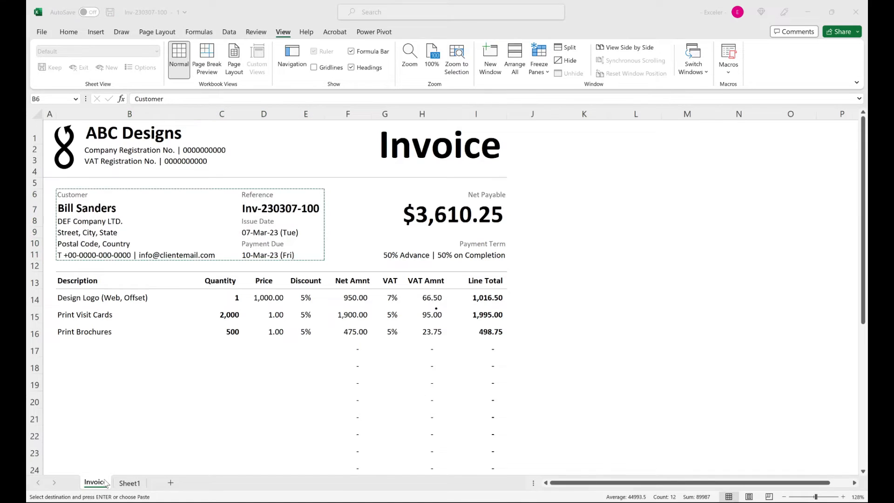
left_click(106, 484)
key("Return")
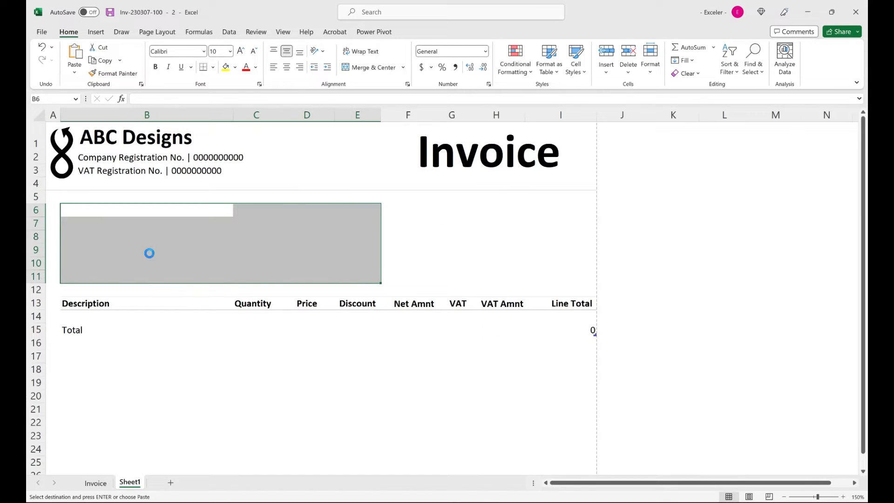
left_click(407, 253)
left_click(513, 209)
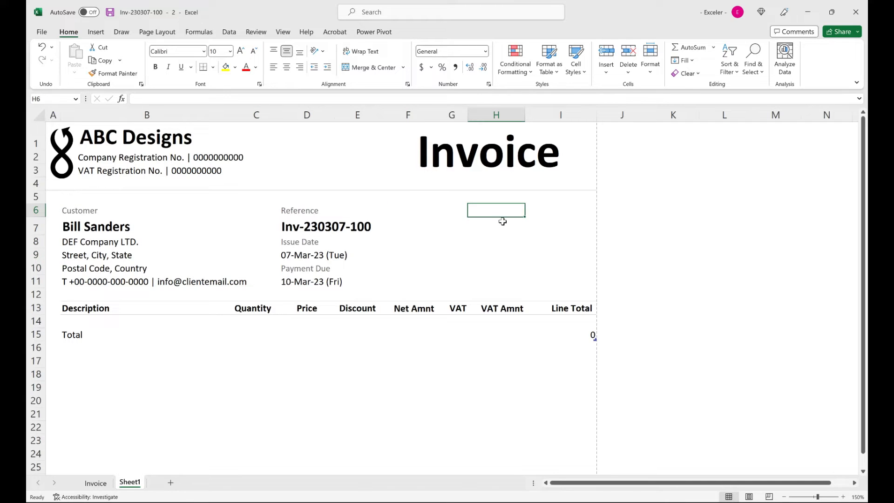
Step: Examine the formula behind the finished invoice's Net Payable figure and the Net Payable Amount cell in its totals
key("alt+Tab")
left_click(493, 200)
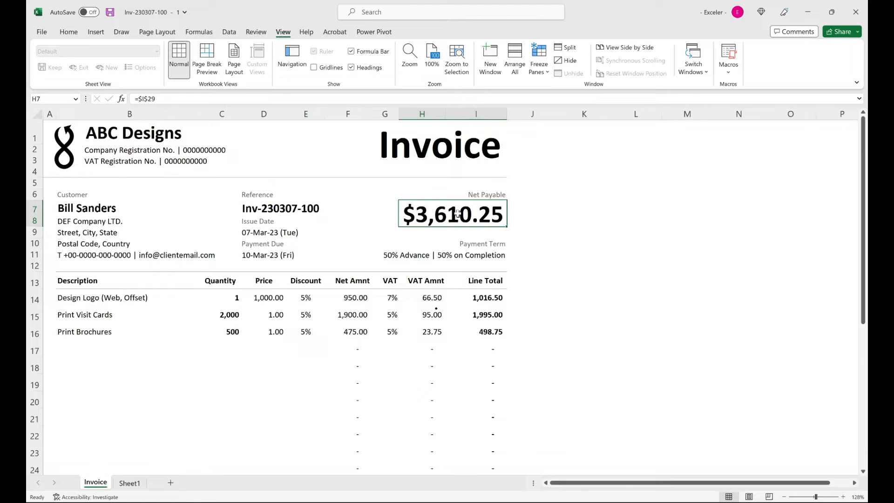
left_click(458, 154)
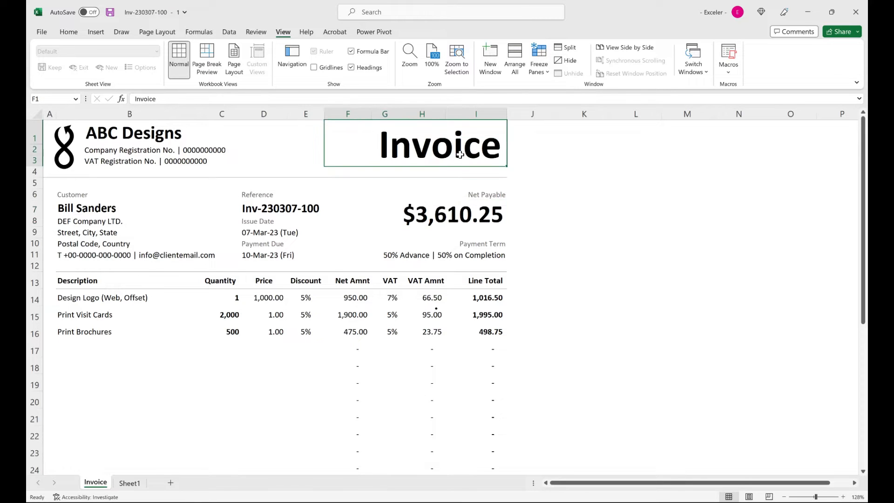
left_click(468, 203)
scroll(519, 295, "down", 7)
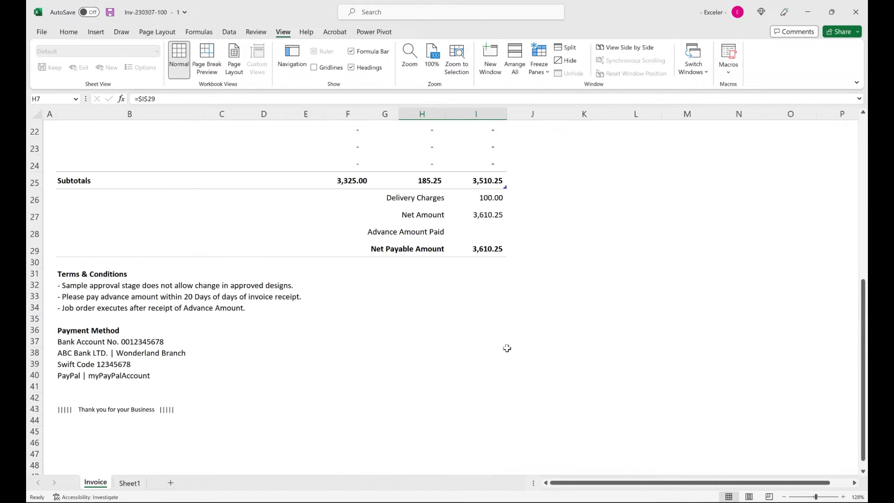
left_click(495, 251)
scroll(509, 319, "up", 7)
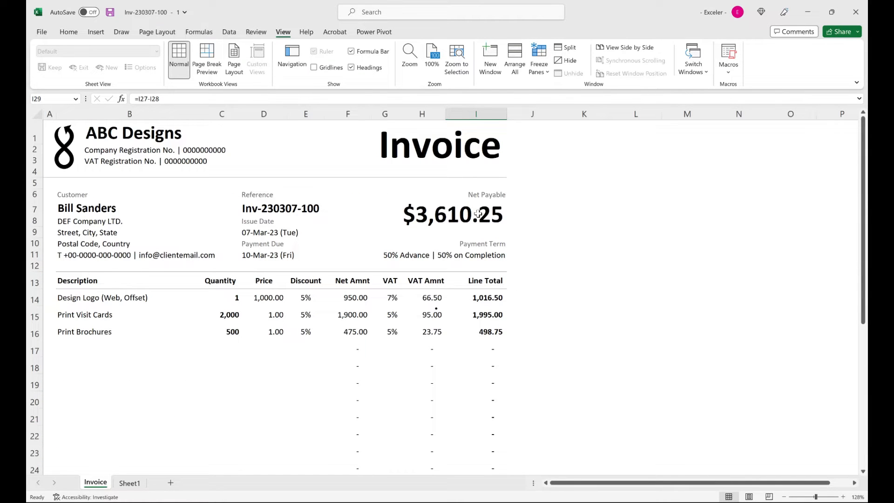
scroll(478, 214, "down", 6)
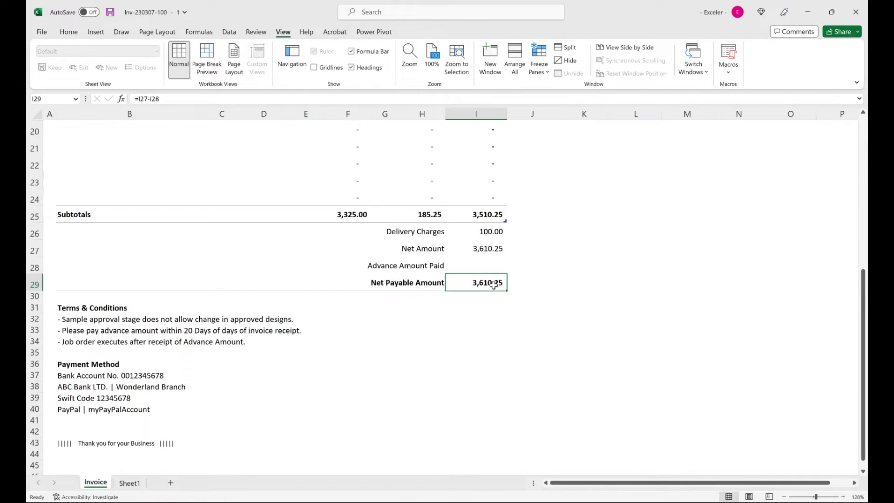
Step: Copy the Net Payable and Payment Term block in H6:I11 from the finished invoice into the new sheet at H6
scroll(494, 285, "up", 6)
left_click(477, 220)
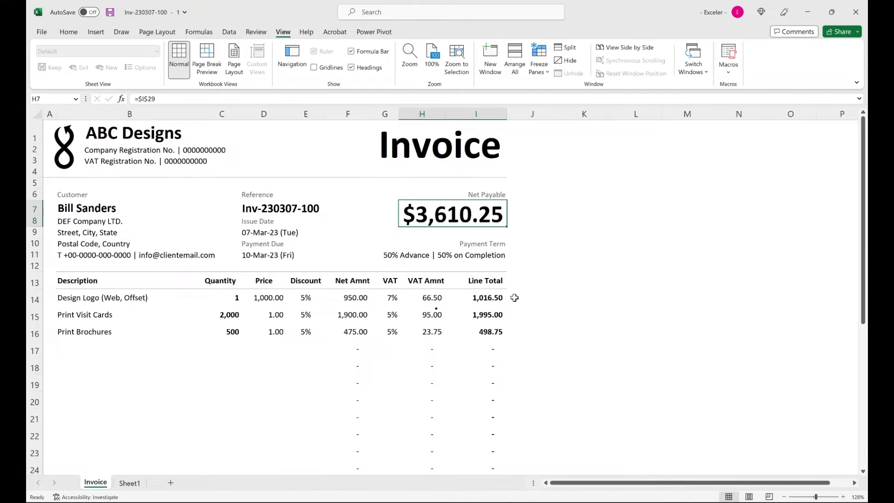
left_click(521, 264)
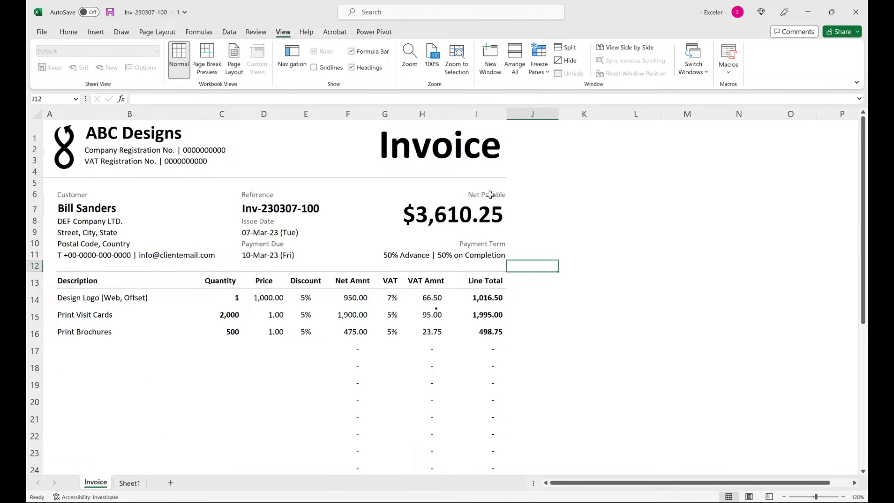
left_click_drag(490, 194, 487, 251)
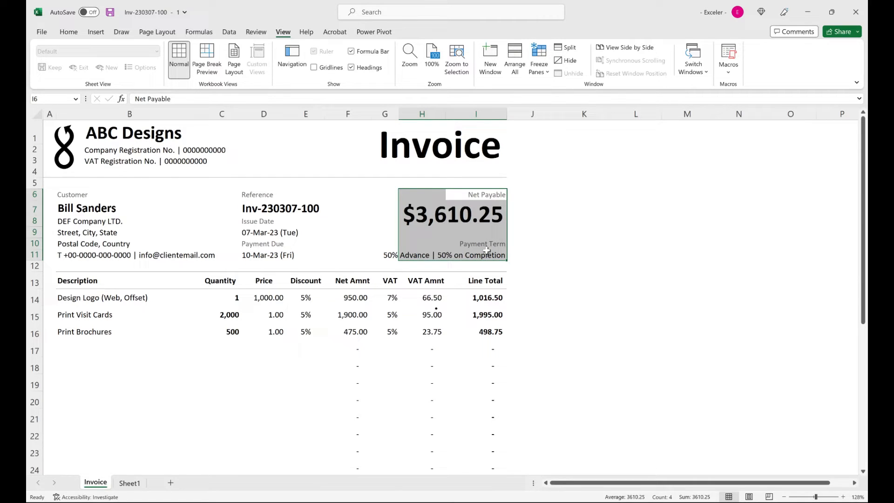
key("ctrl+c")
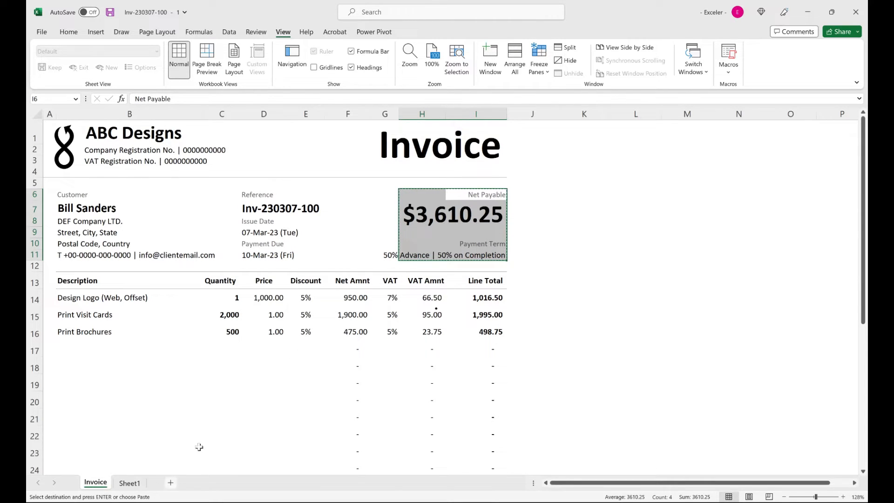
key("alt+Tab")
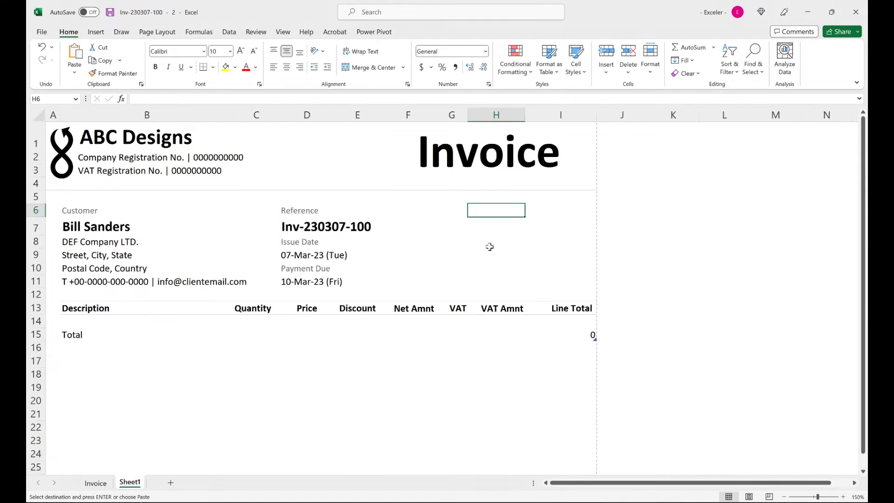
left_click(575, 215)
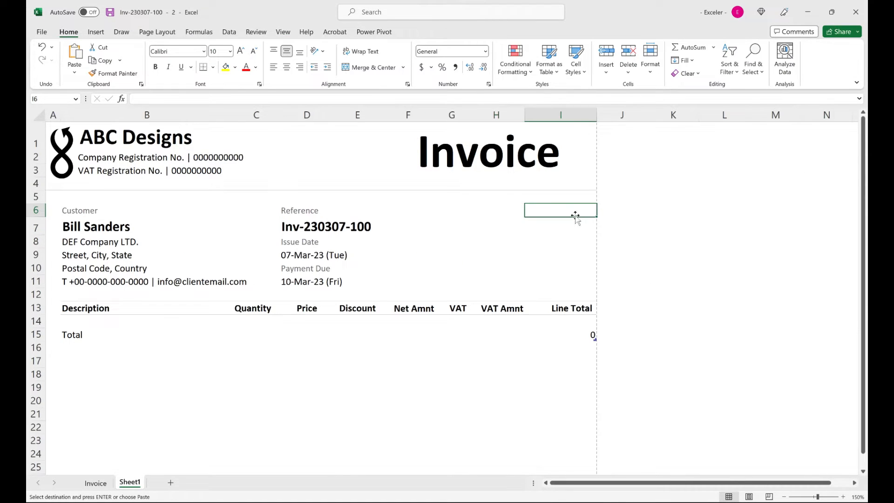
left_click(498, 213)
key("ctrl+v")
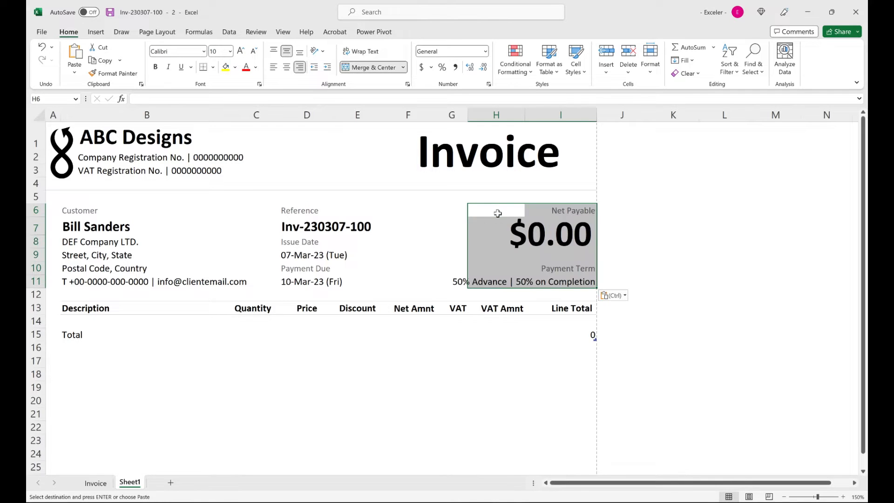
Step: Clear the copied formula from the merged Net Payable amount cell H7 in the new sheet
left_click(566, 237)
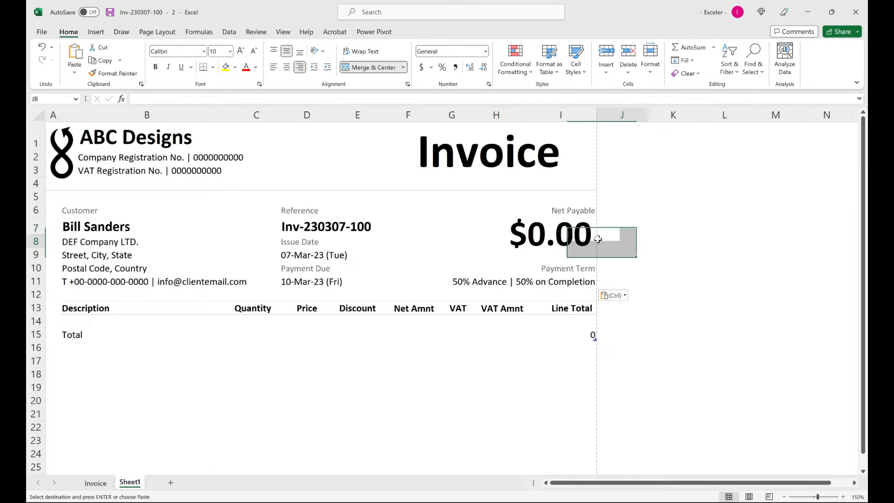
left_click(163, 99)
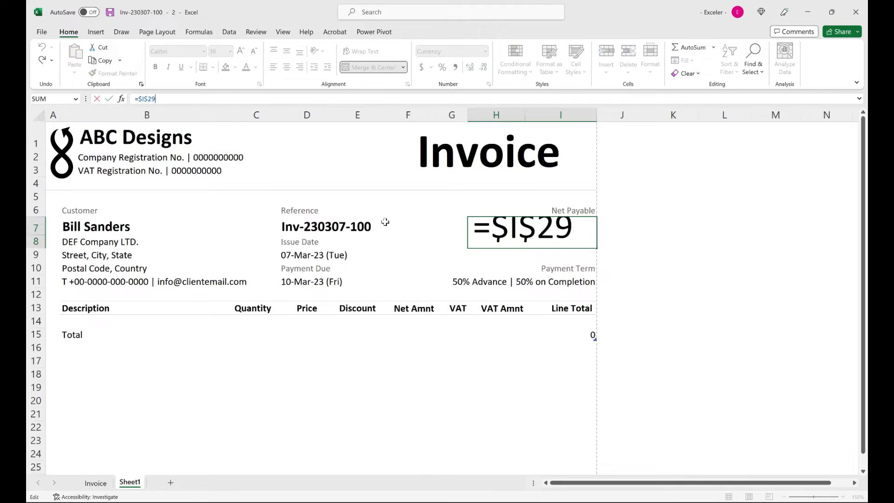
scroll(385, 224, "down", 3)
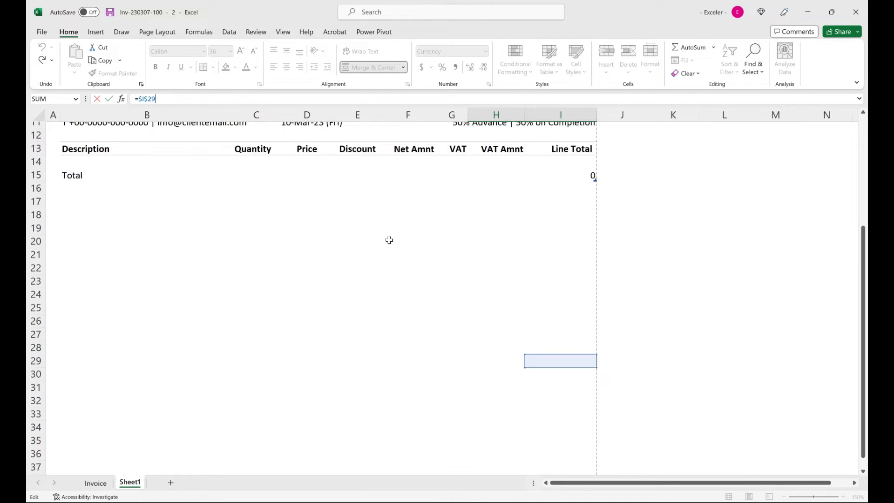
scroll(389, 239, "up", 2)
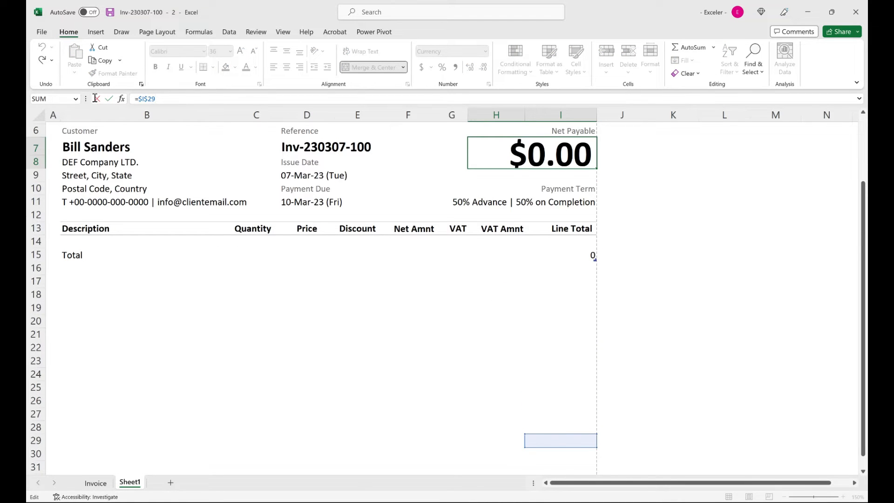
left_click_drag(168, 98, 99, 98)
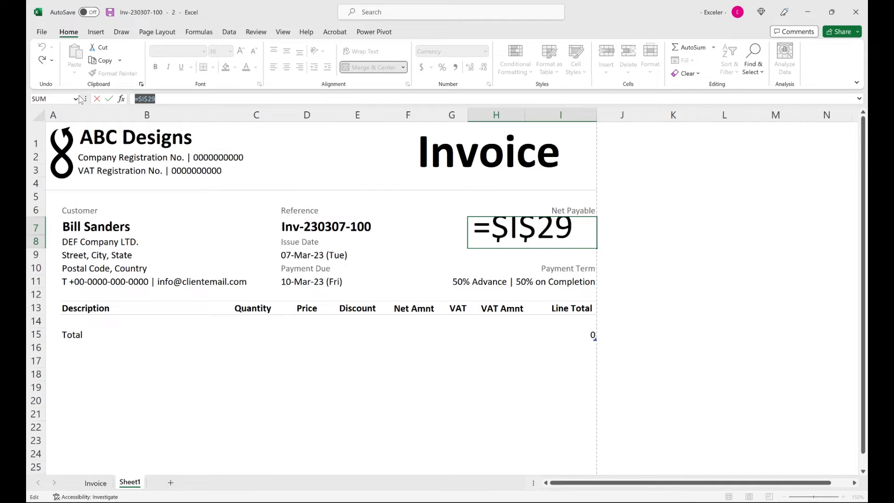
key("Delete")
key("Return")
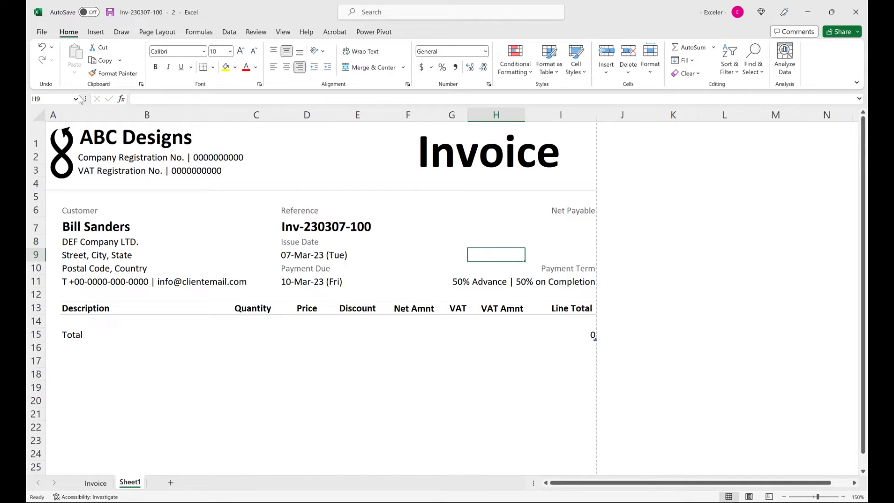
left_click(561, 231)
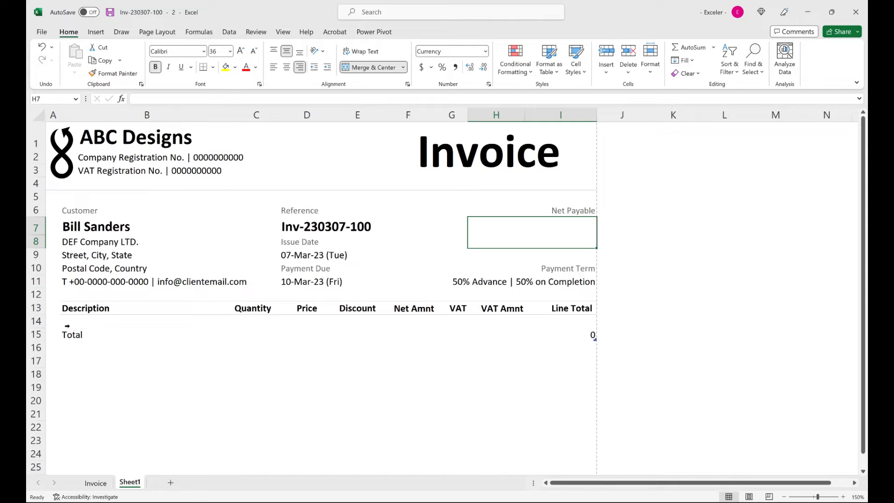
Step: Insert ten table rows above row 14 of the item table, moving its total row to row 25
left_click(68, 326)
right_click(71, 326)
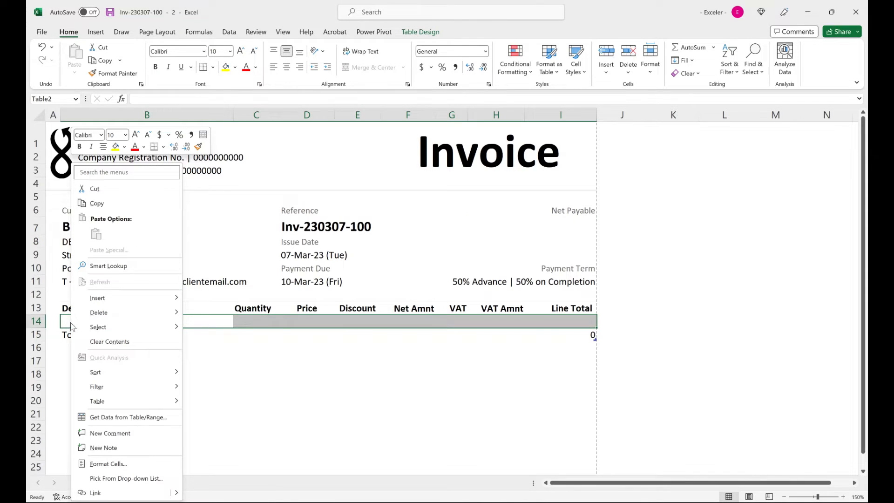
mouse_move(105, 298)
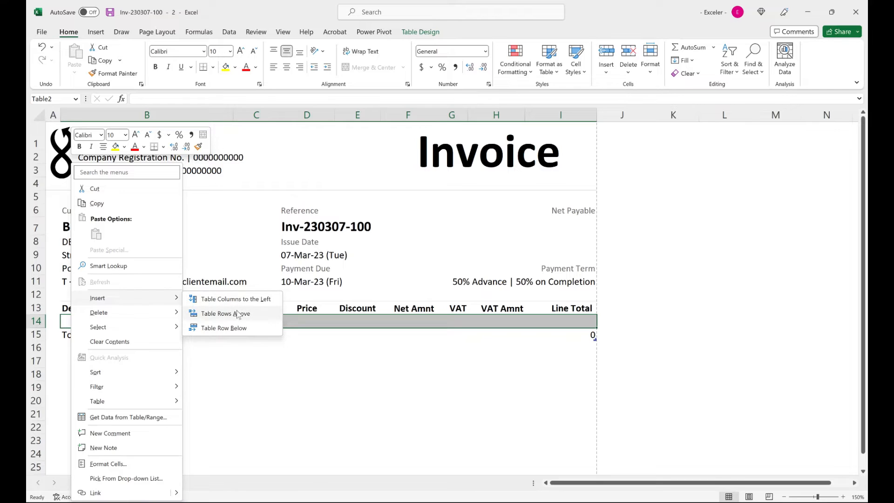
left_click(252, 313)
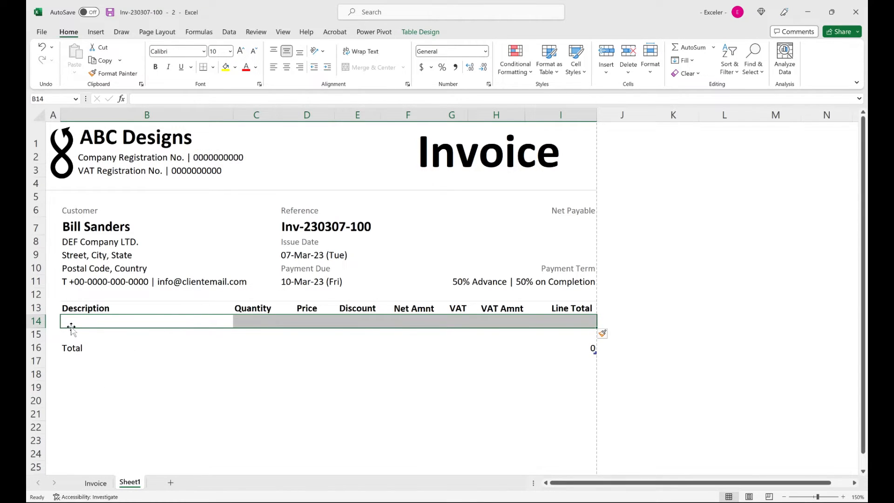
key("F4")
key("F4")
key("F4")
key("F4")
key("F4")
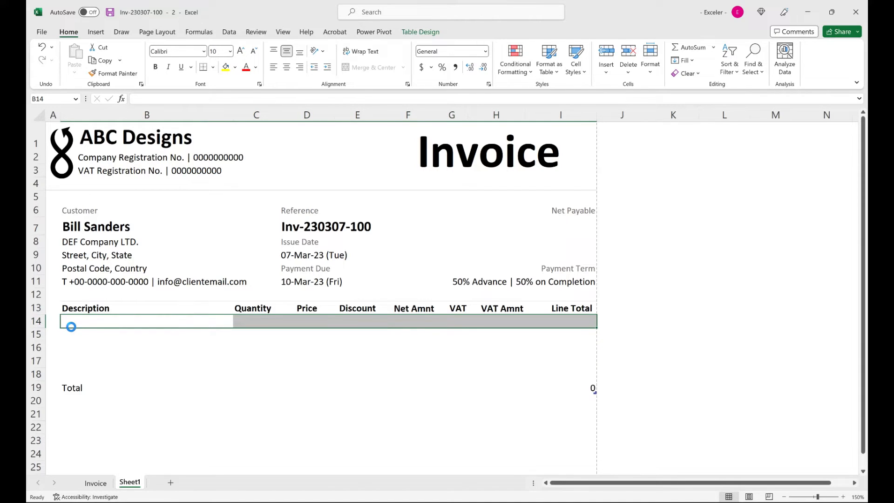
key("F4")
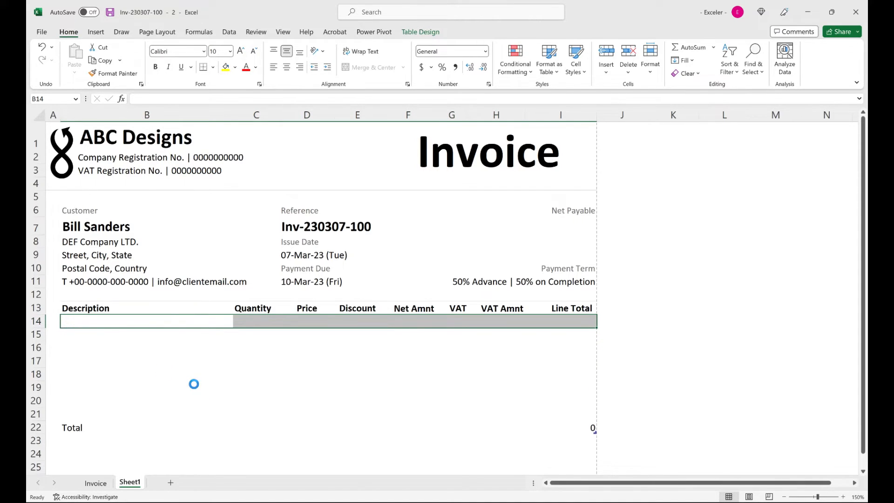
left_click(194, 386)
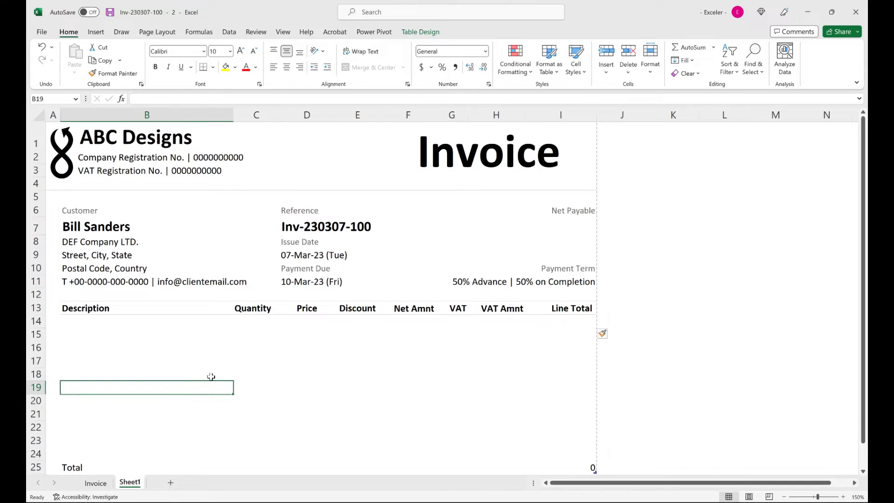
Step: Rename the invoice item table as InvCalc
left_click(122, 335)
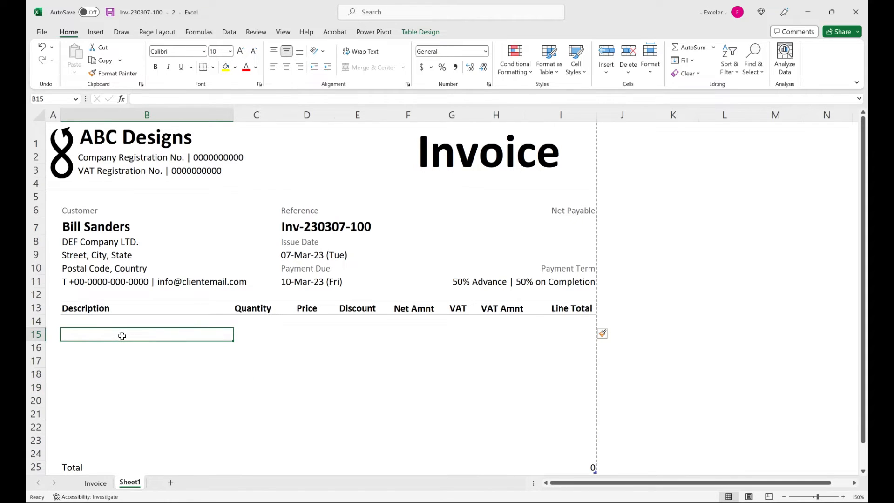
left_click(217, 216)
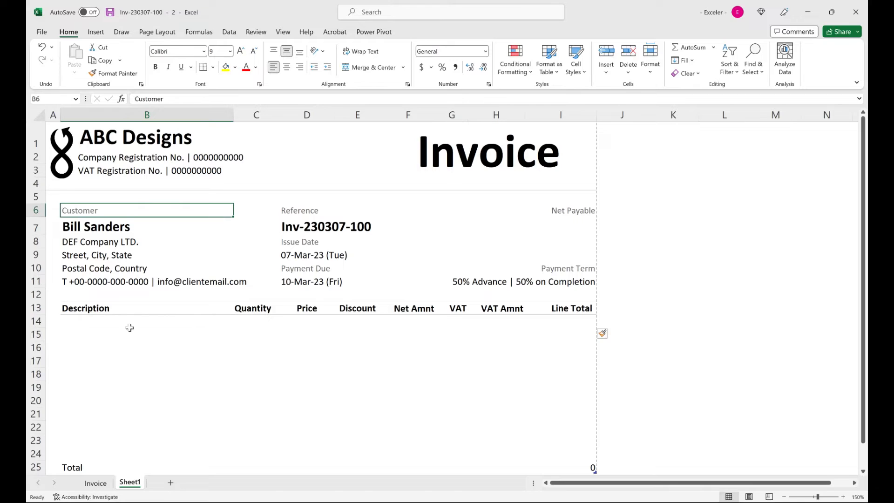
left_click(115, 324)
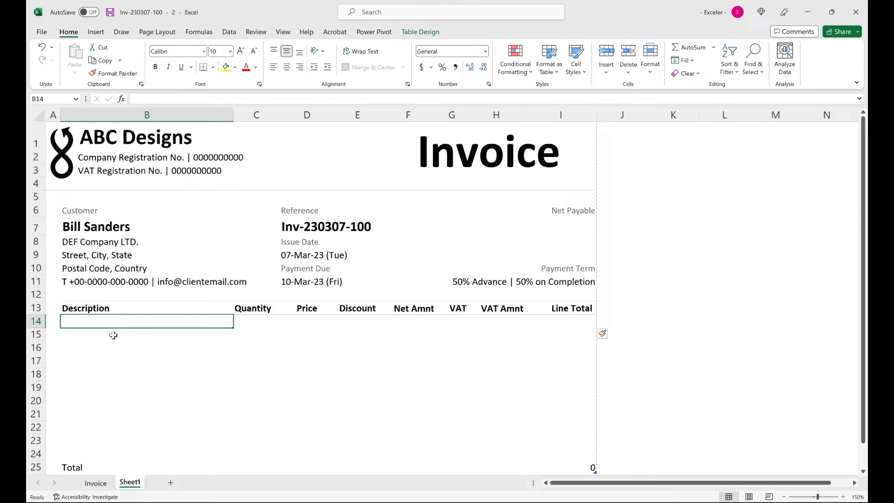
left_click(421, 32)
left_click(65, 60)
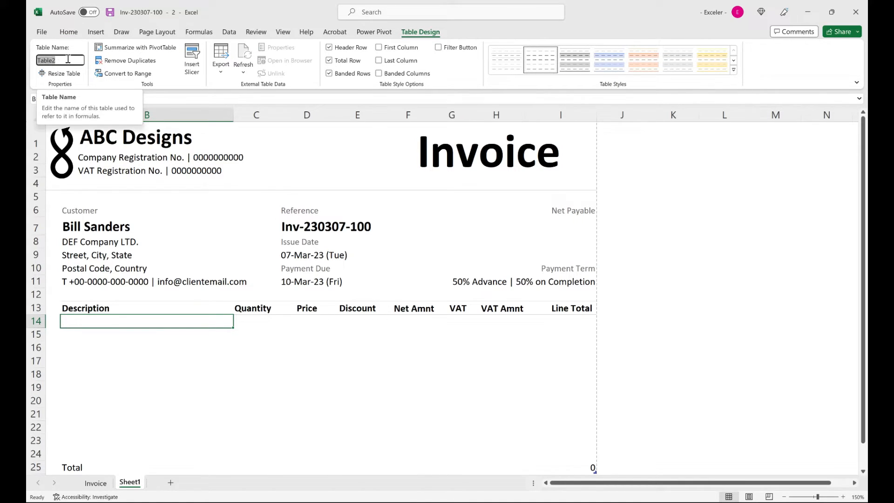
type("Invo")
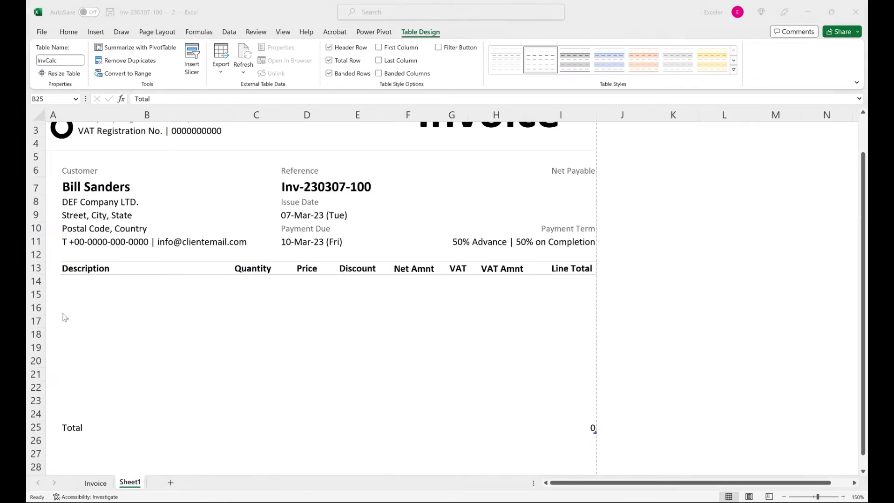
Step: Change the total row's label in B25 to Subtotals
left_click(63, 427)
left_click(76, 427)
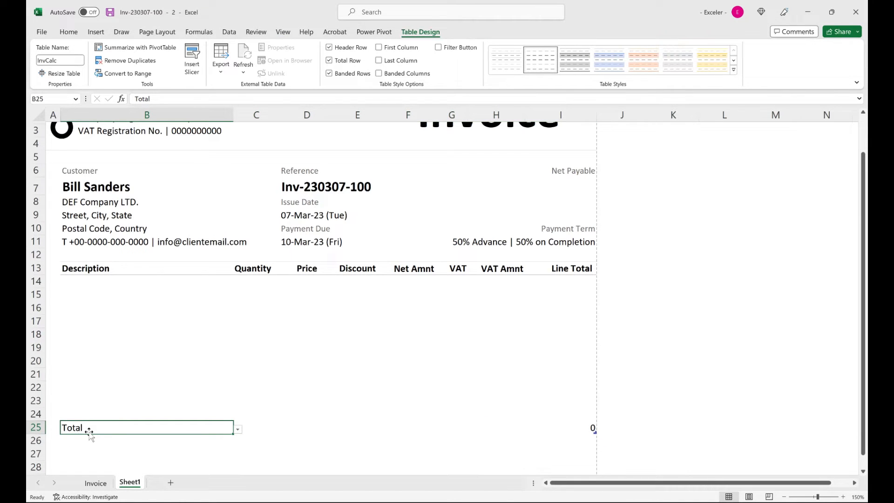
type("Subtot")
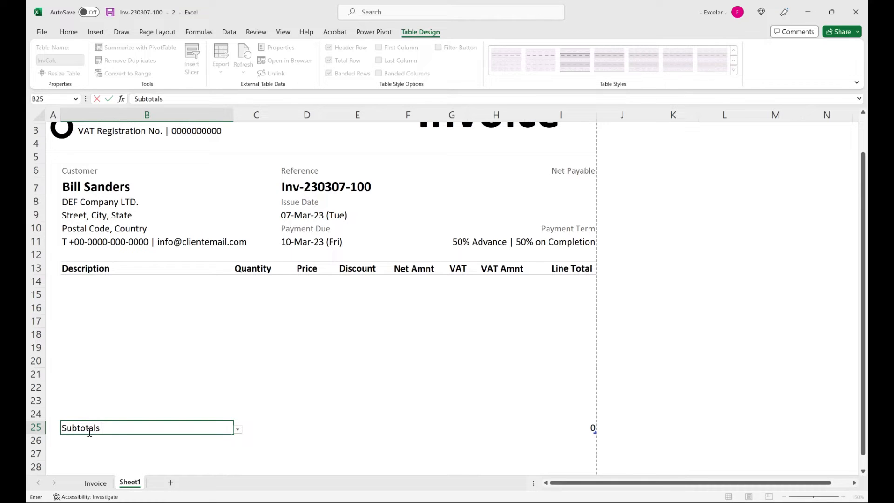
type("als")
key("Return")
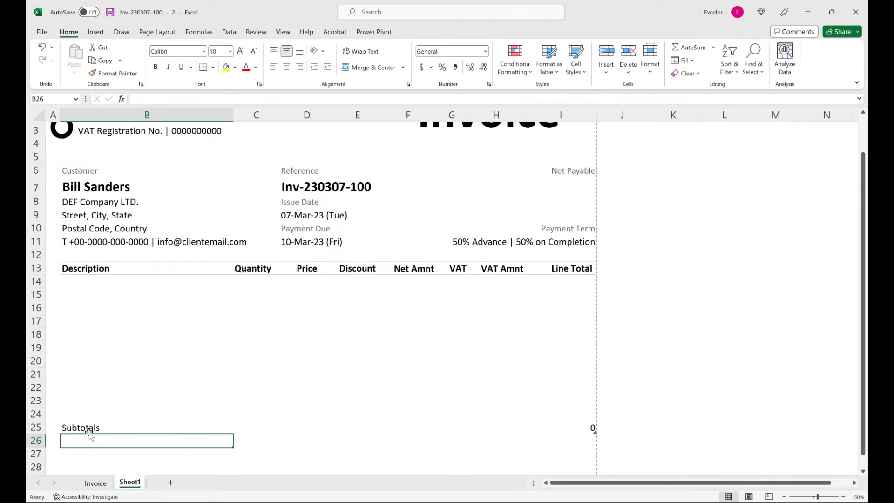
Step: Set the Line Total column's total row function in I25 to Sum
left_click(588, 428)
left_click(602, 429)
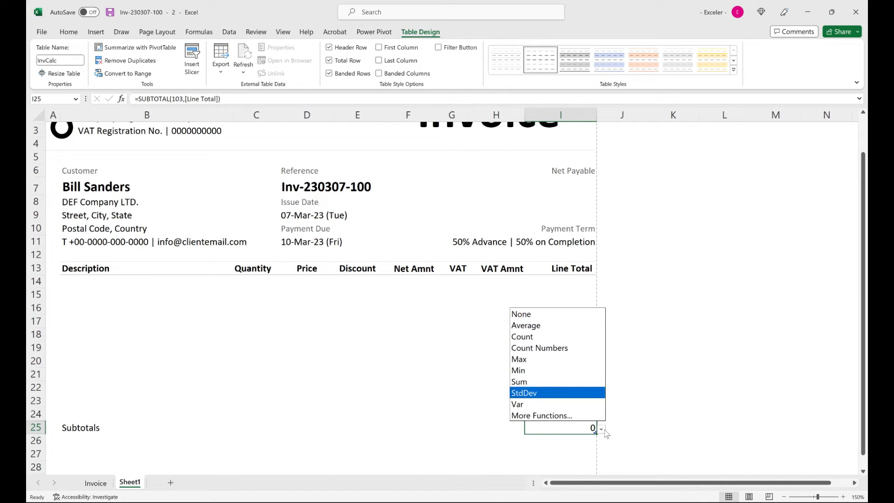
left_click(603, 430)
left_click(603, 429)
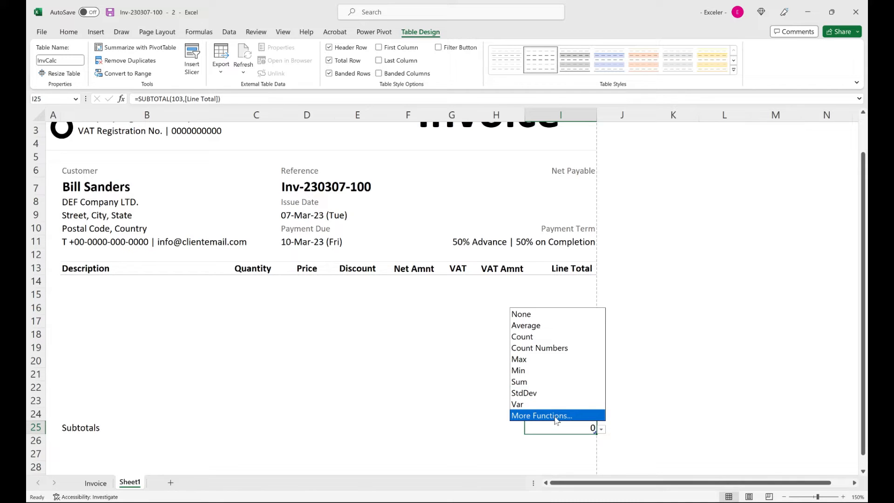
left_click(540, 383)
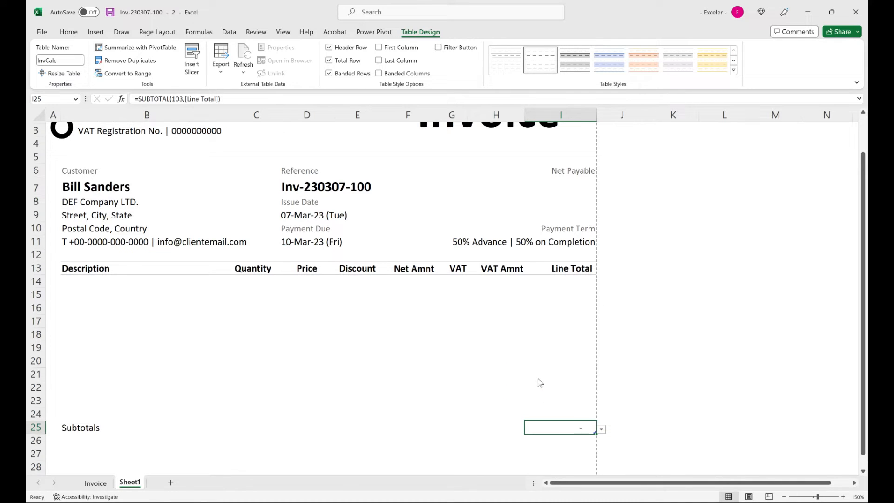
left_click(401, 351)
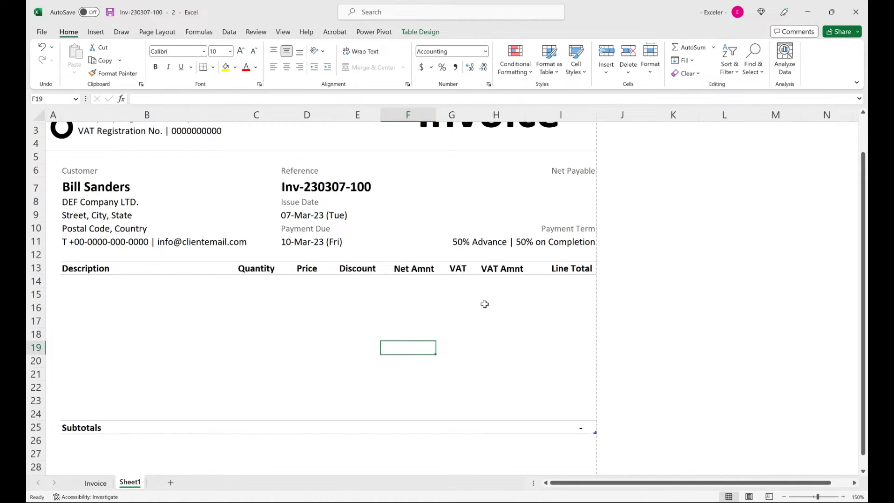
Step: Copy the three sample items' description, quantity, price and discount (B14:E16) from the finished invoice into the new item table starting at B14
left_click(87, 279)
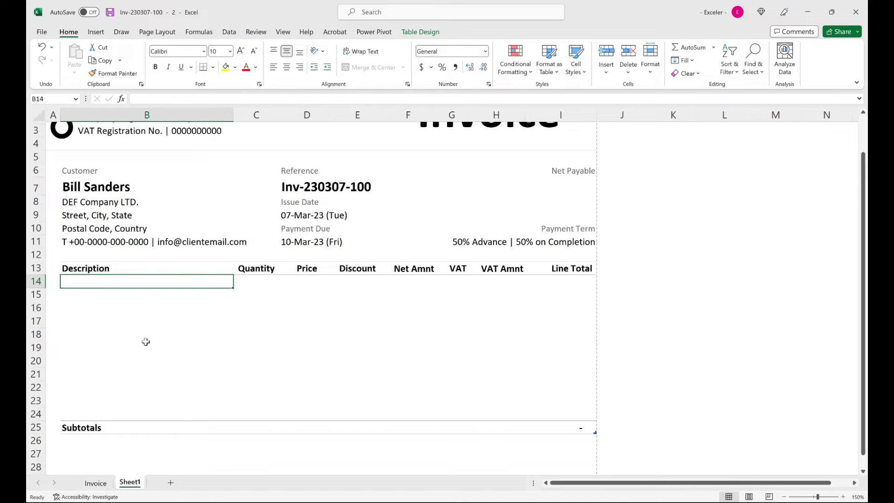
key("alt+Tab")
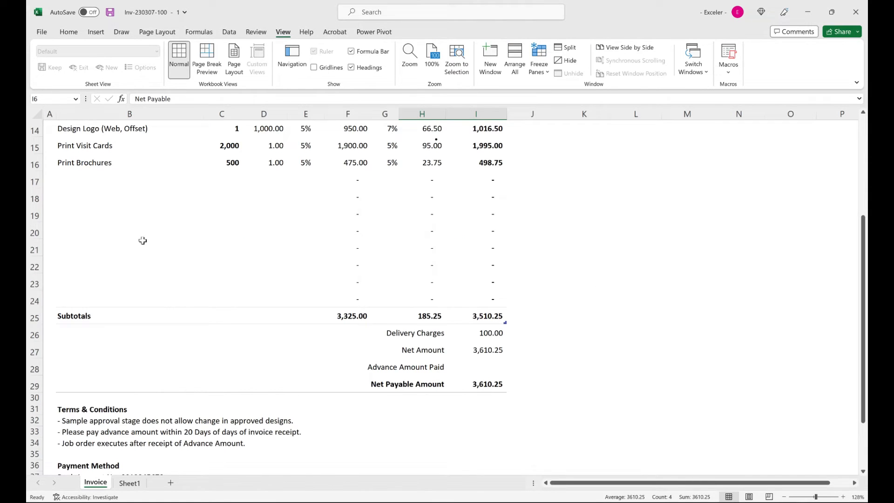
scroll(142, 240, "up", 5)
left_click_drag(80, 302, 289, 337)
key("ctrl+c")
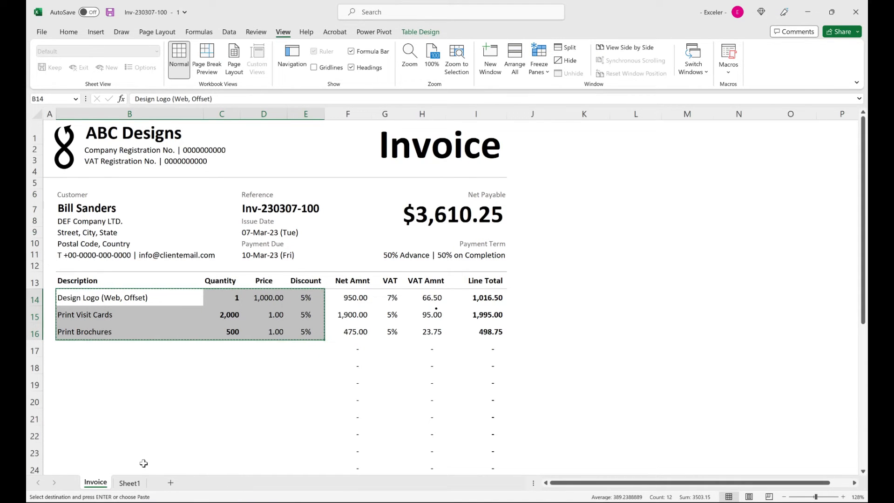
key("alt+Tab")
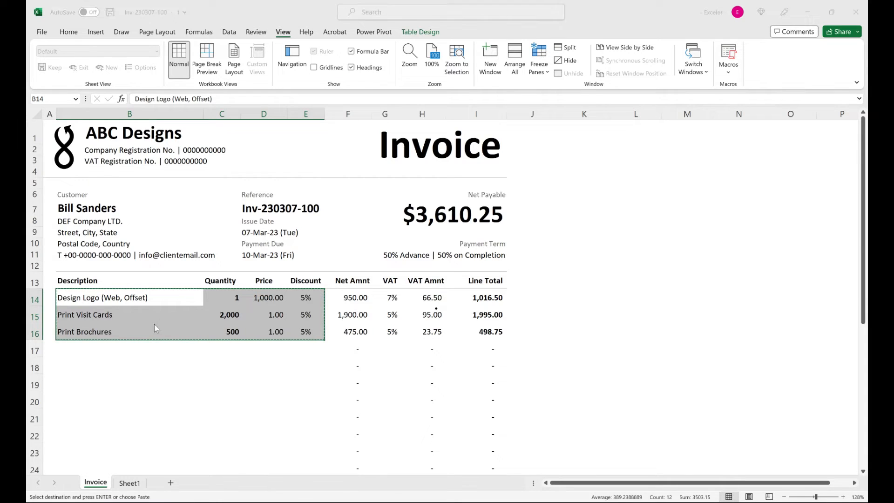
key("Return")
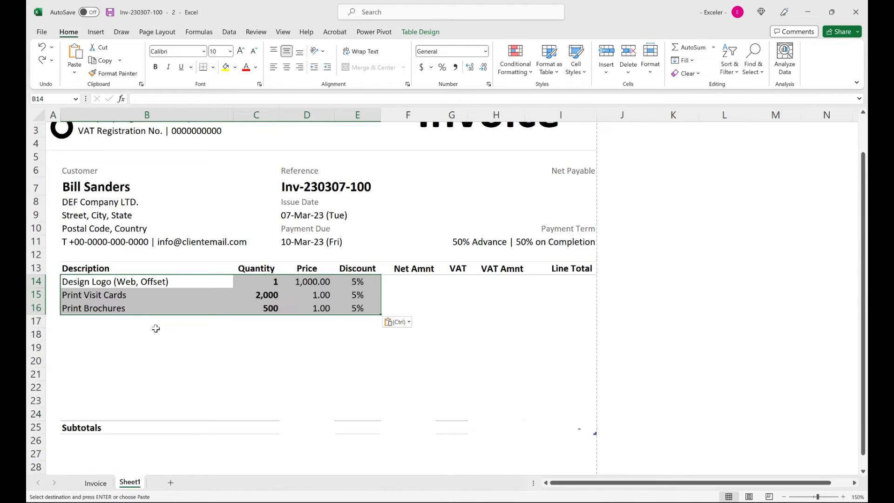
left_click(259, 333)
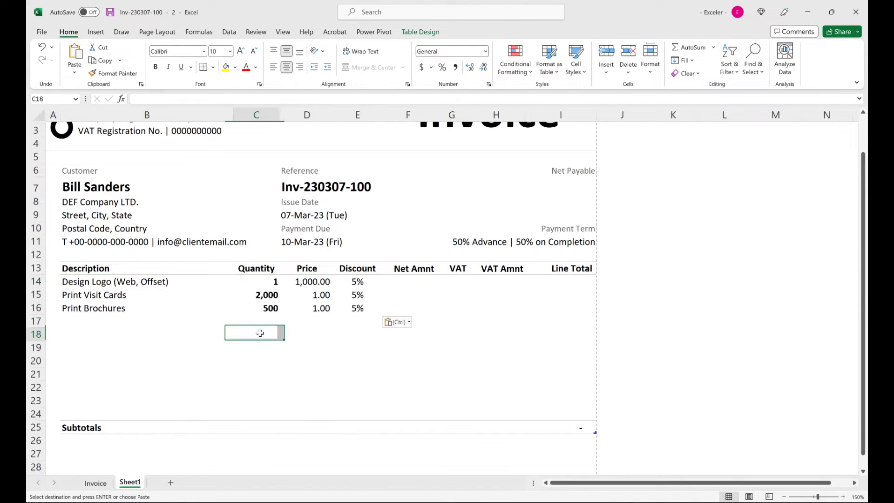
Step: Format the item table's entire Discount and VAT columns as percentages
left_click(358, 262)
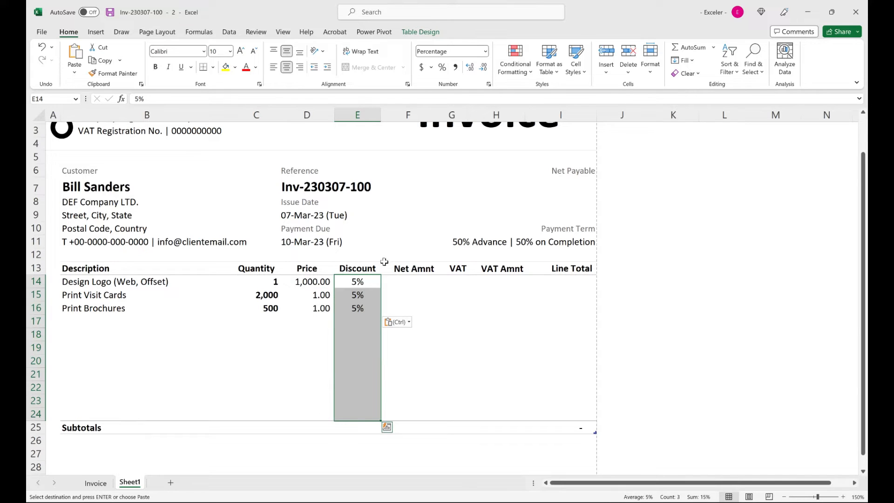
left_click(368, 261)
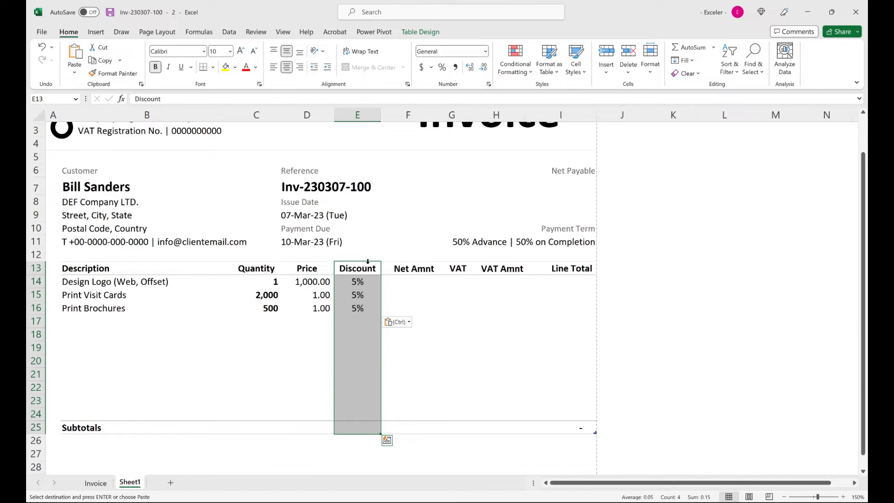
left_click(442, 67)
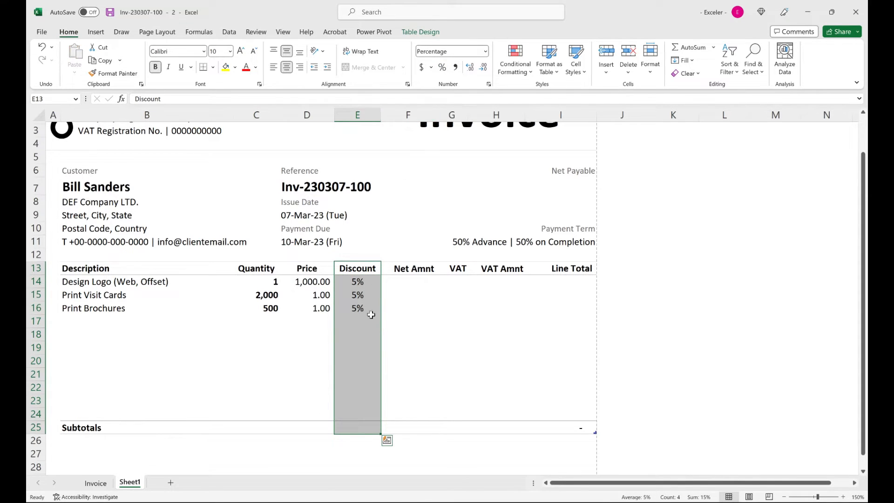
left_click(456, 262)
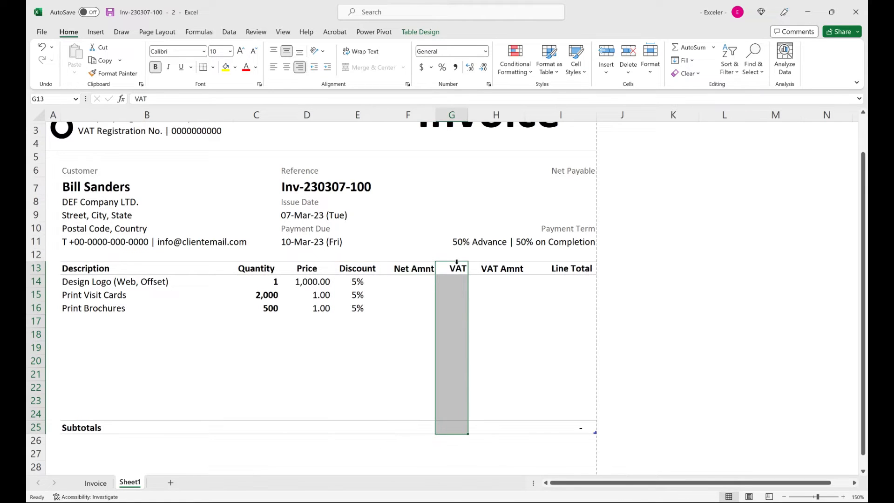
left_click(442, 67)
left_click(307, 329)
left_click(401, 284)
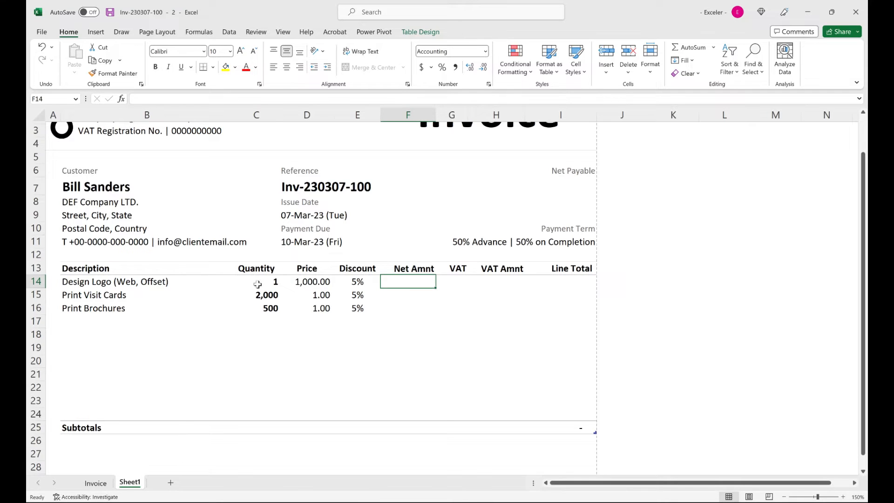
left_click(257, 284)
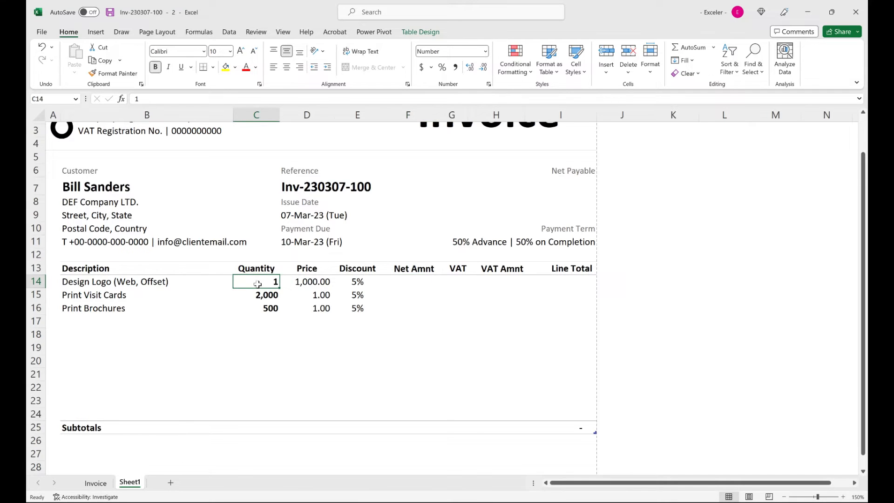
left_click(315, 282)
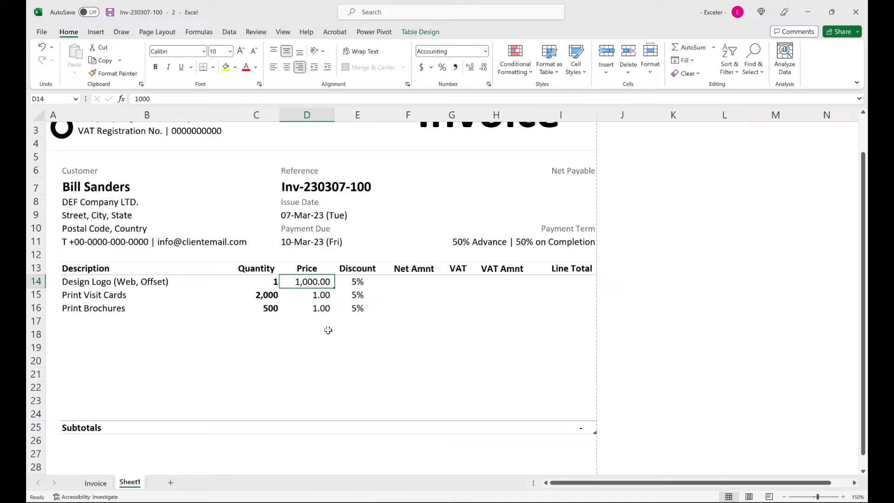
left_click(362, 282)
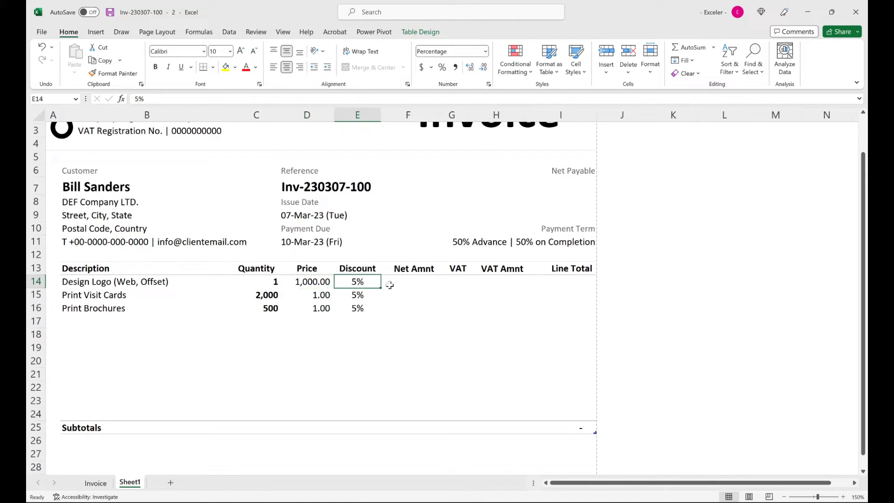
left_click(389, 282)
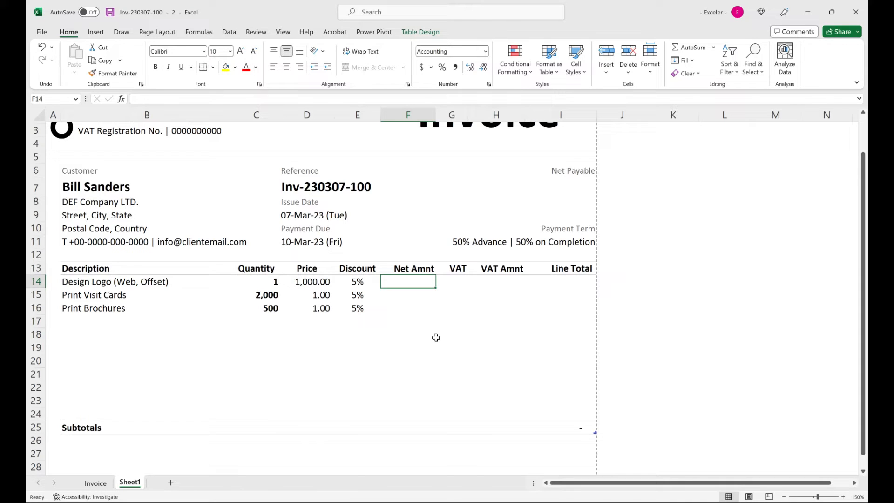
type("=")
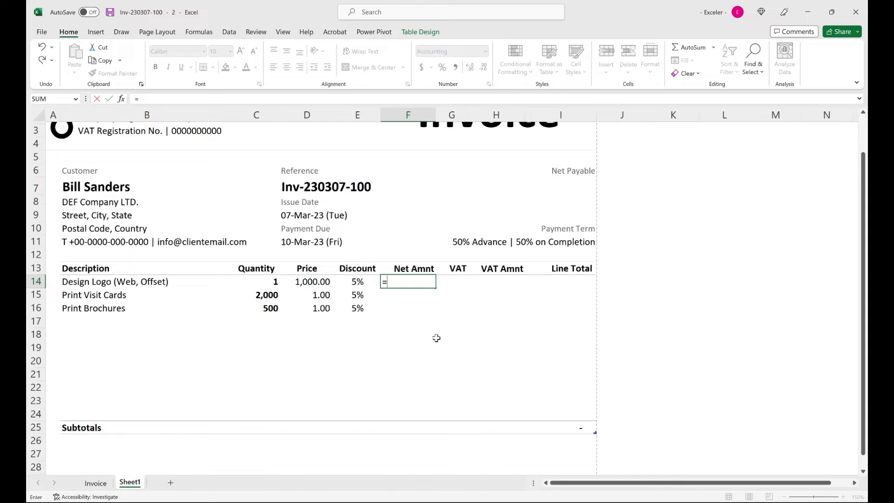
key("Left")
key("Left")
key("Left")
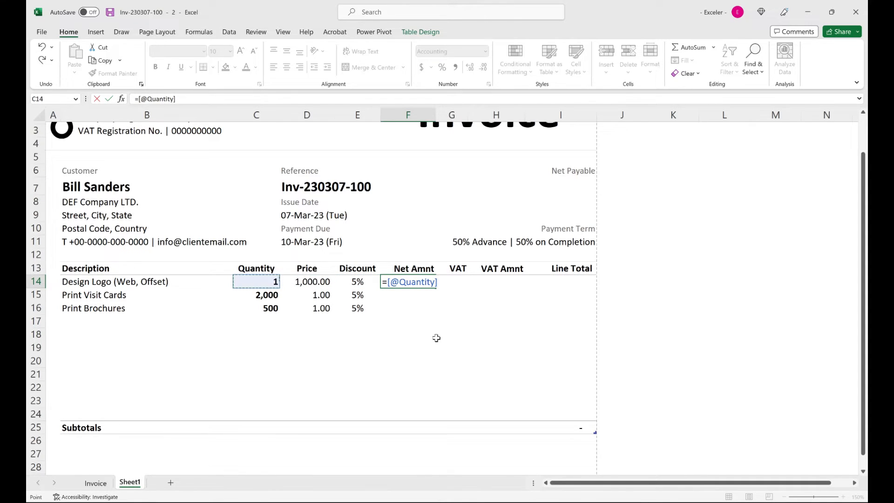
key("Right")
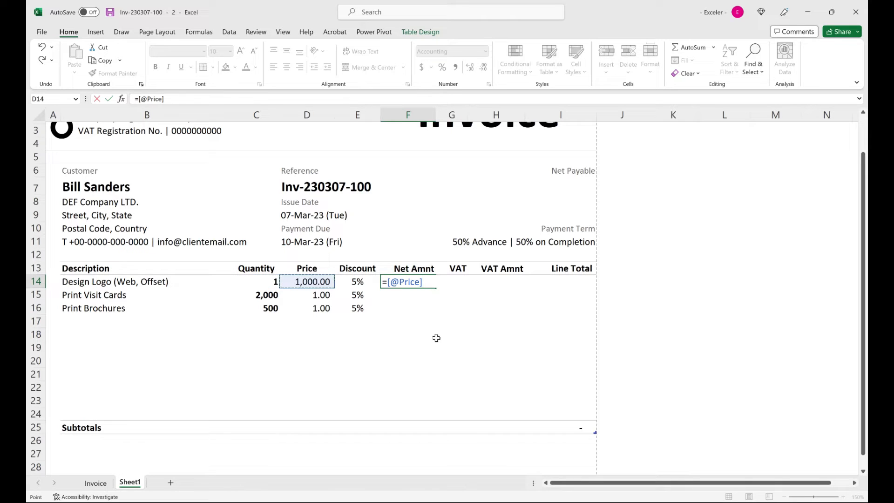
key("Right")
key("Right")
key("Right")
key("Right")
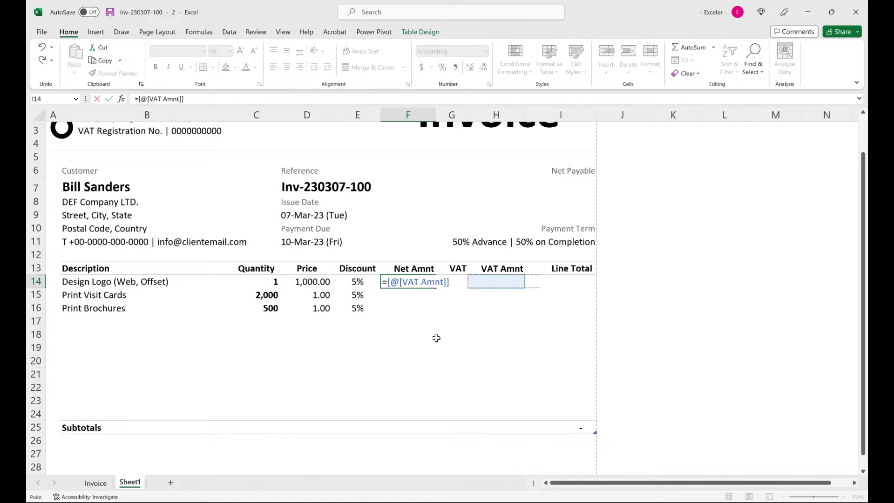
key("Right")
key("Left")
key("Left")
key("Left")
key("Left")
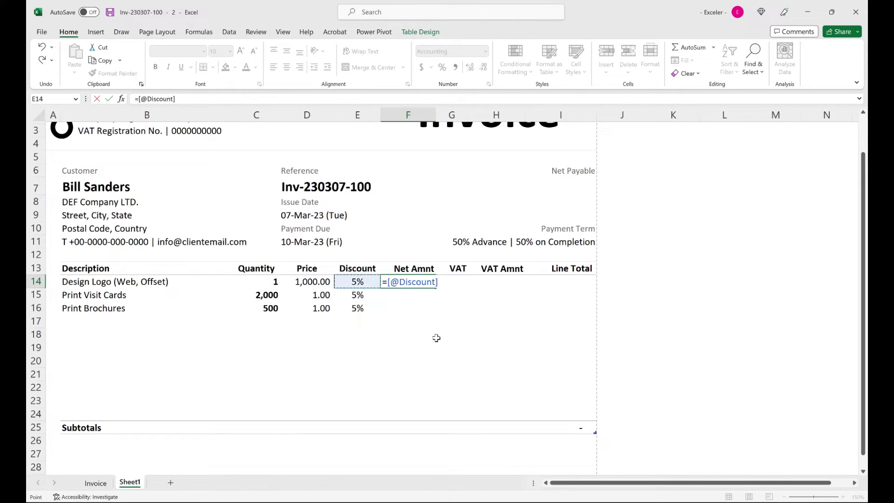
key("Left")
key("Right")
key("Right")
key("Left")
key("Left")
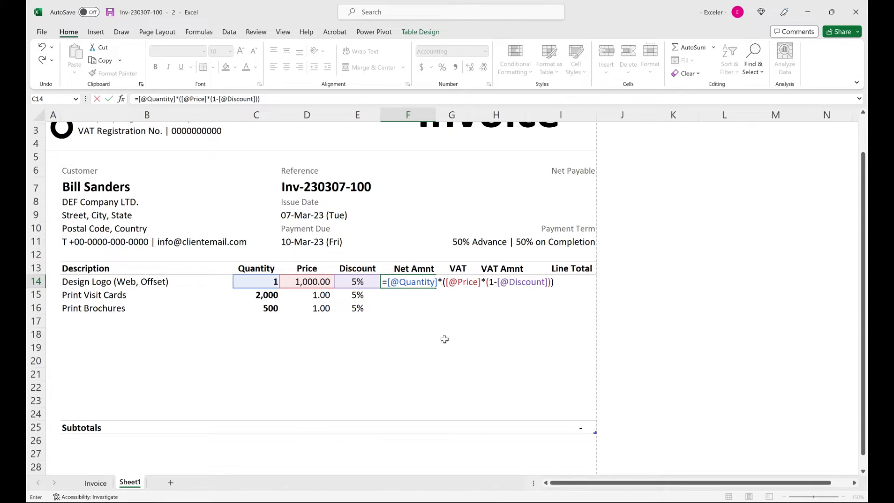
key("Return")
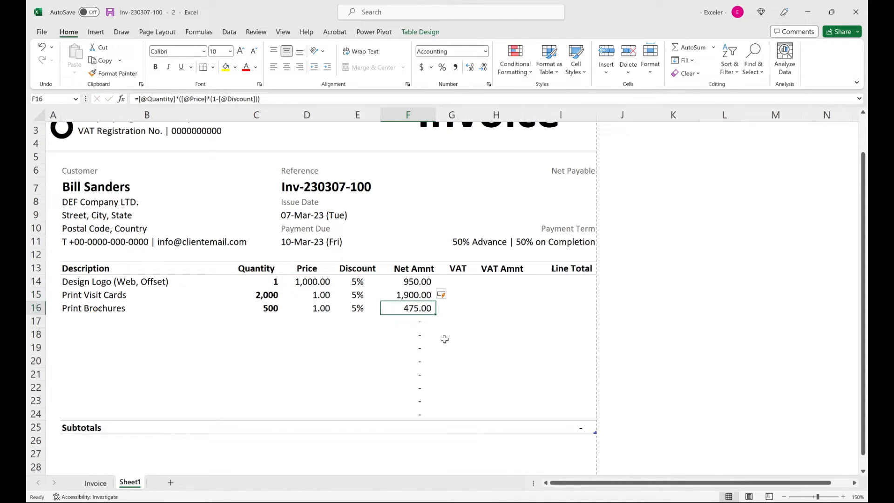
Step: Examine the calculated Net Amnt cells and their source values in the first item rows
key("Up")
key("Down")
key("Left")
key("Left")
key("Left")
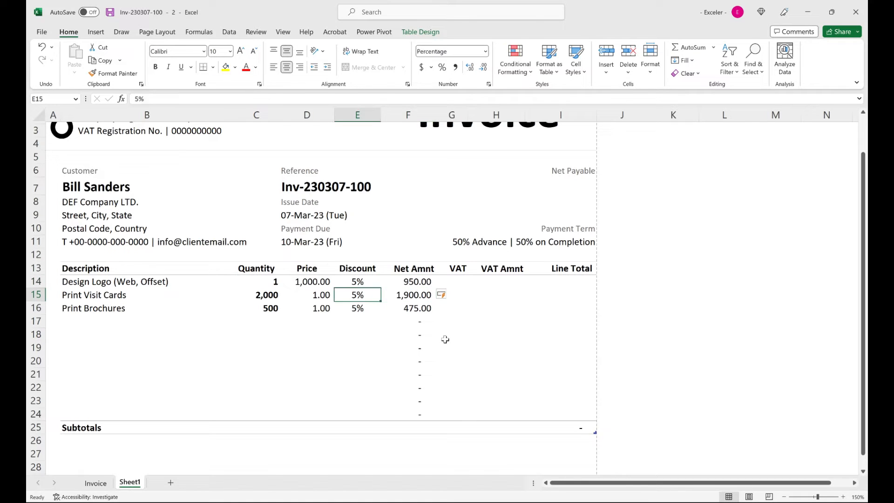
key("Right")
key("Right")
key("Right")
key("Up")
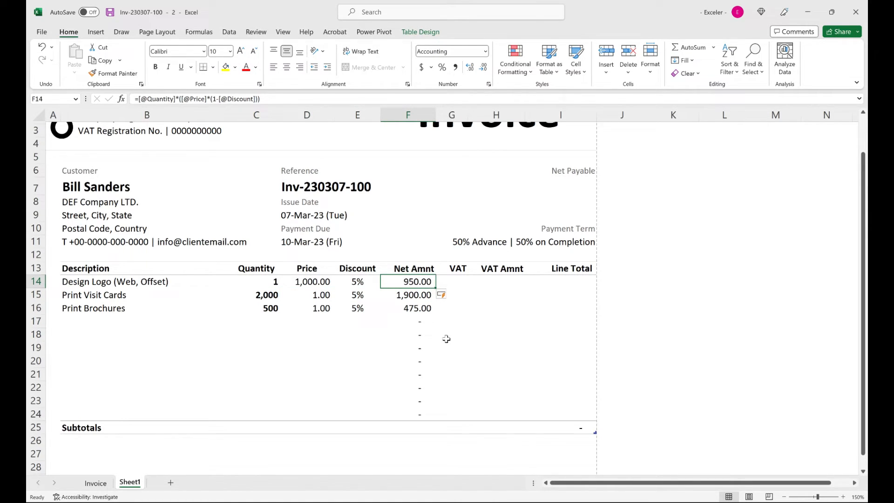
key("Down")
key("Up")
Step: Copy the VAT rates 7%, 5% and 5% (G14:G16) from the finished invoice into the new table's VAT column at G14
key("Right")
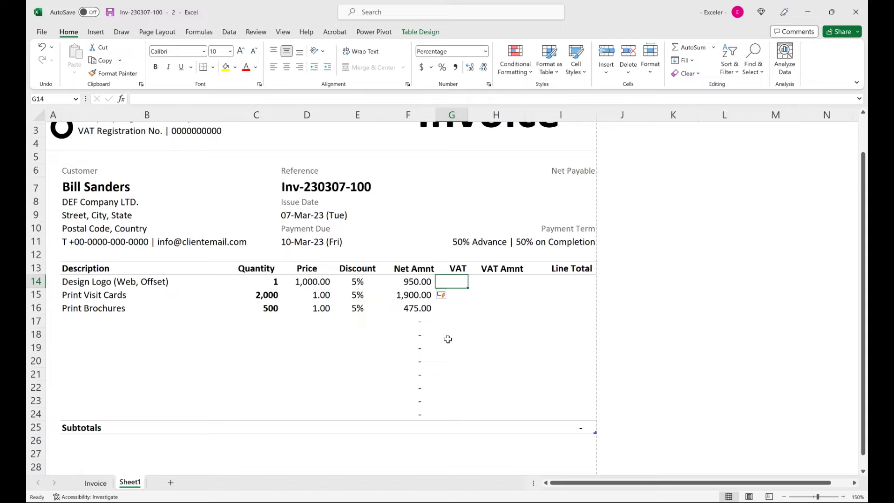
key("alt+Tab")
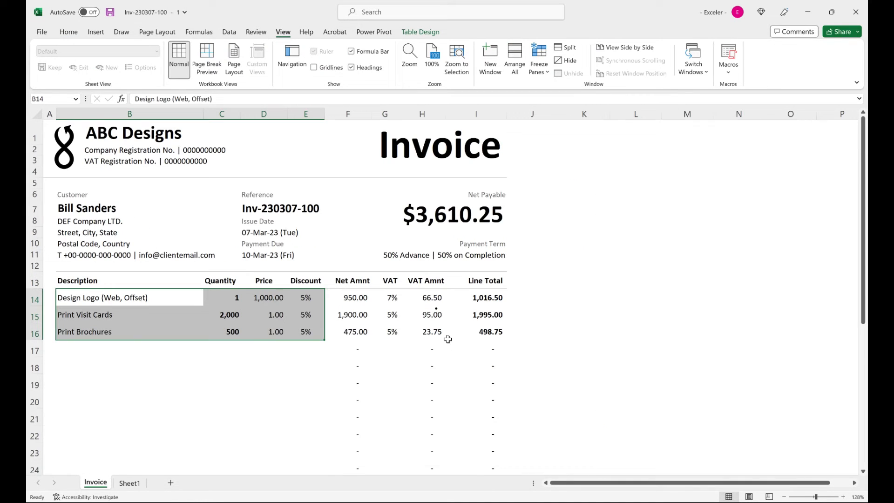
key("Right")
key("Right")
key("Right")
key("Right")
key("Right")
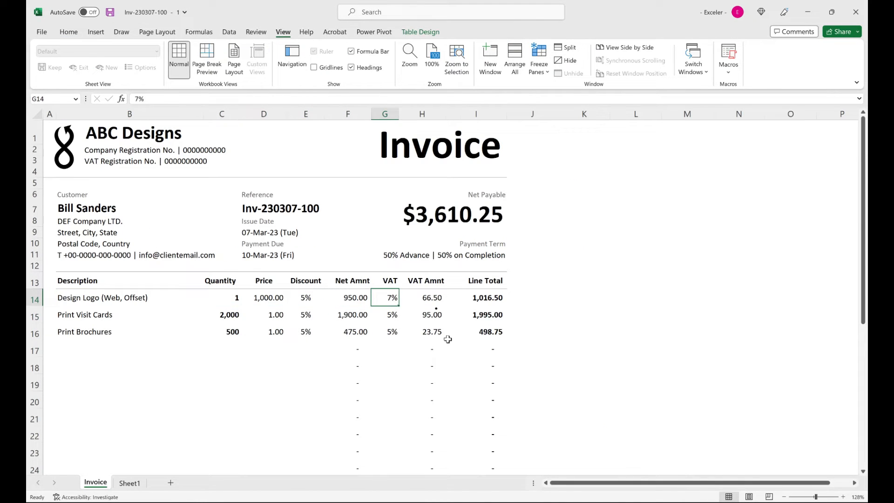
key("shift+Down")
key("shift+Down")
key("shift+Down")
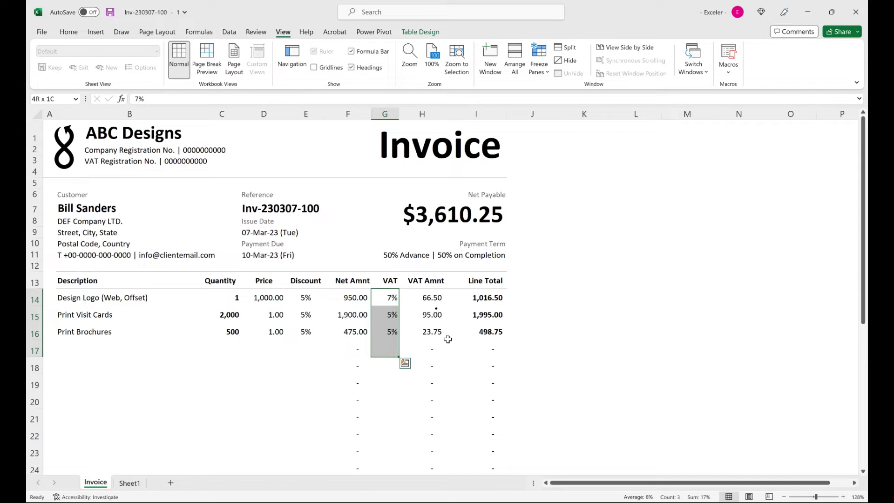
key("shift+Up")
key("ctrl+c")
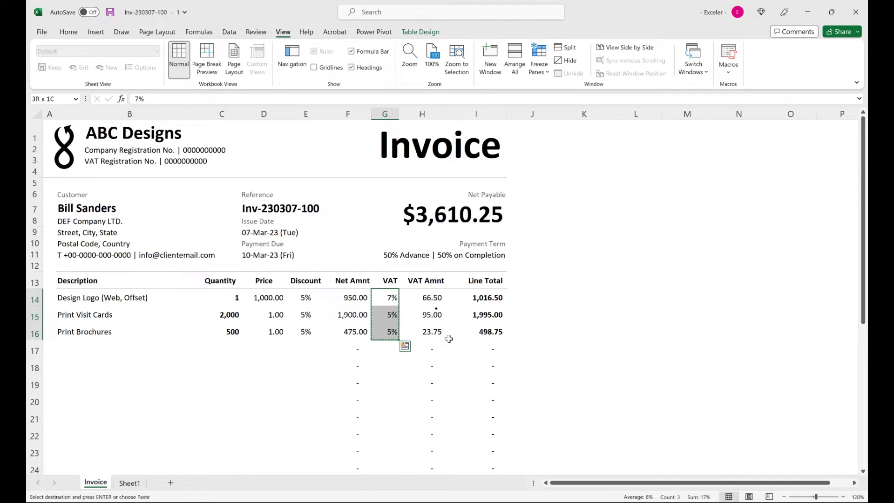
key("ctrl+F6")
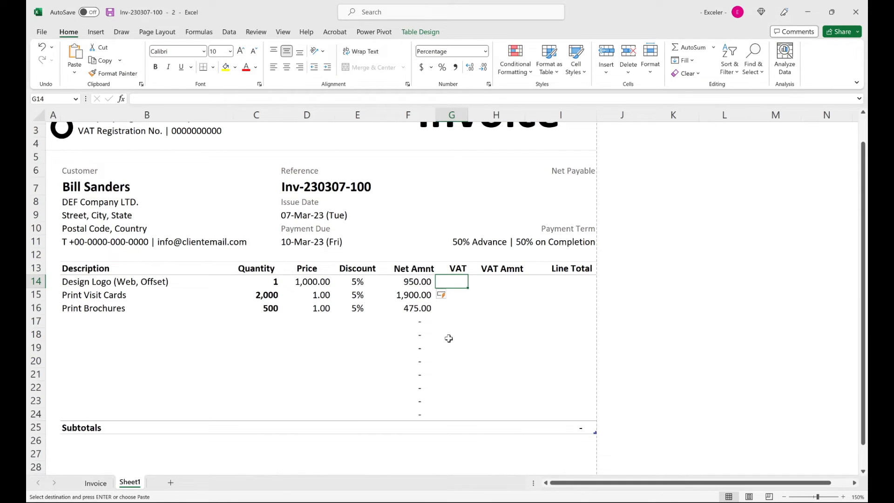
key("ctrl+alt+v")
key("Return")
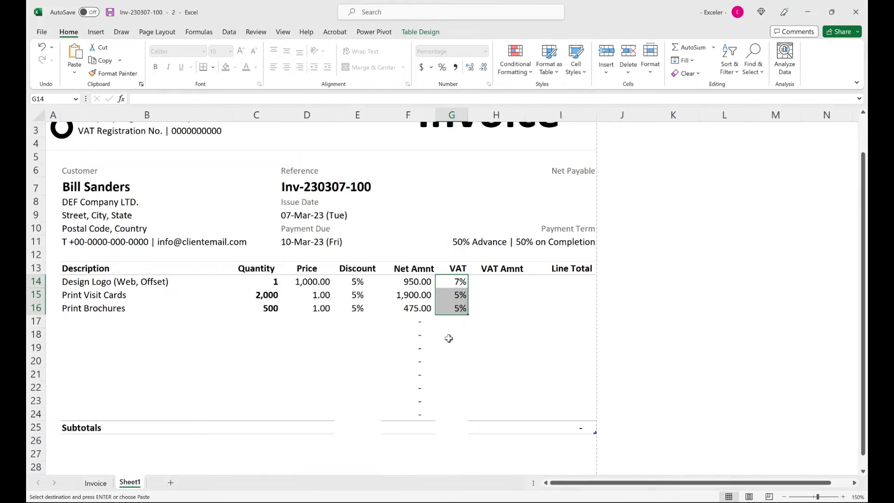
Step: Clear the pending copy selection in the finished invoice and return to the VAT Amnt cell H14 on the new sheet
key("Right")
key("Right")
key("Left")
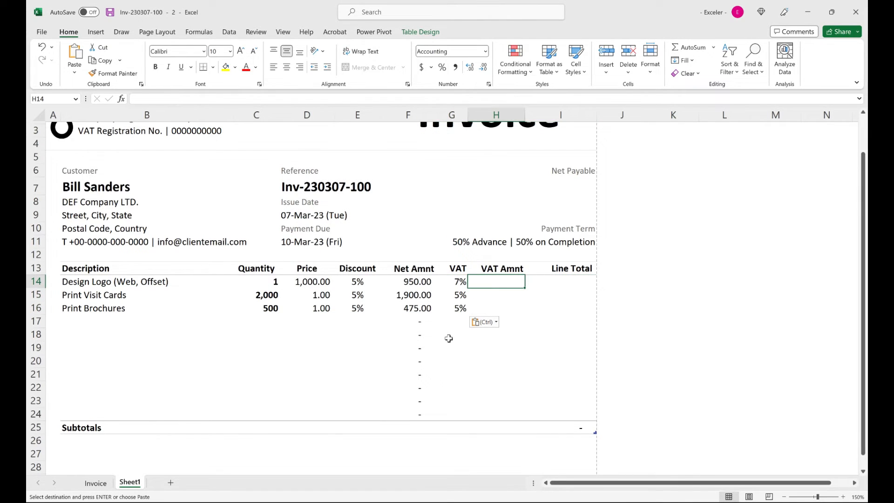
key("ctrl+F6")
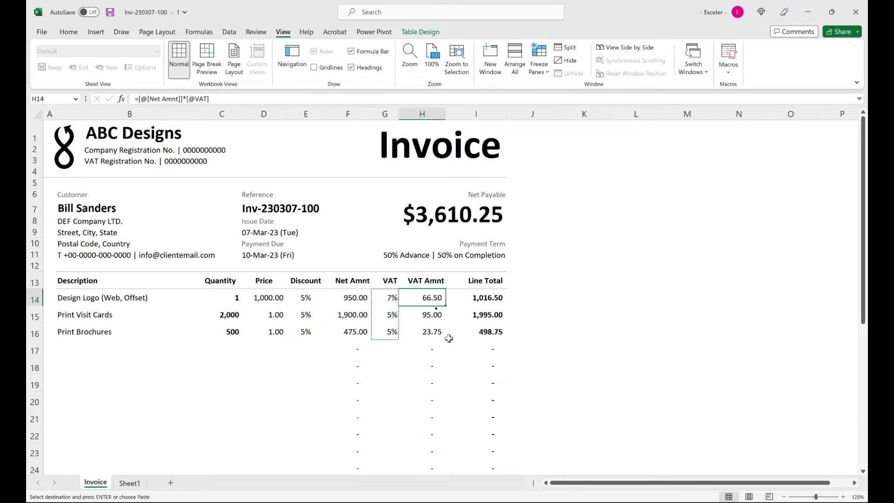
key("Escape")
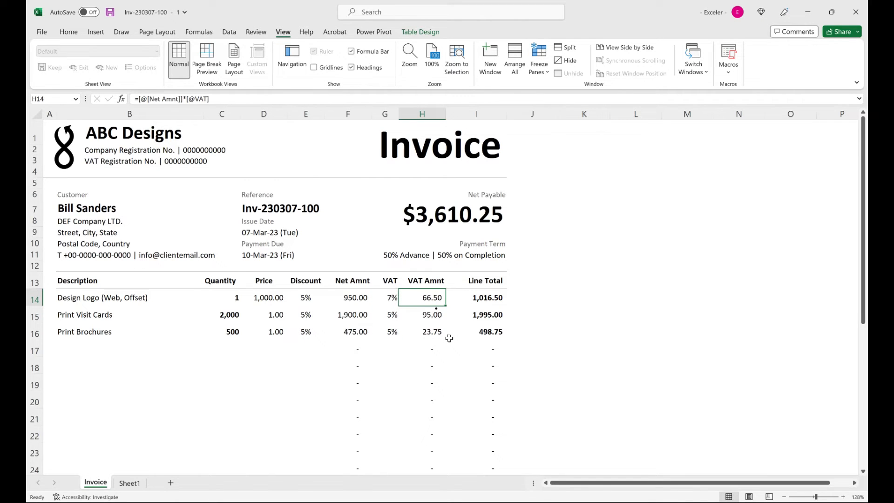
key("ctrl+F6")
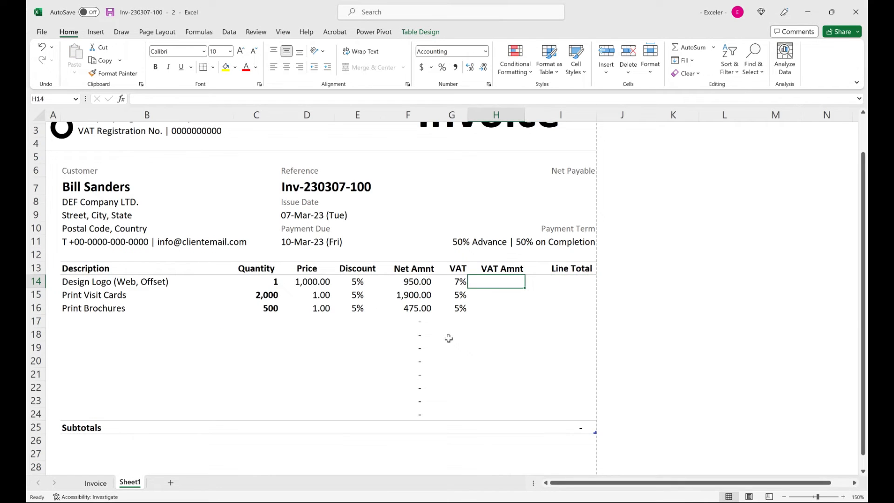
key("Left")
key("Left")
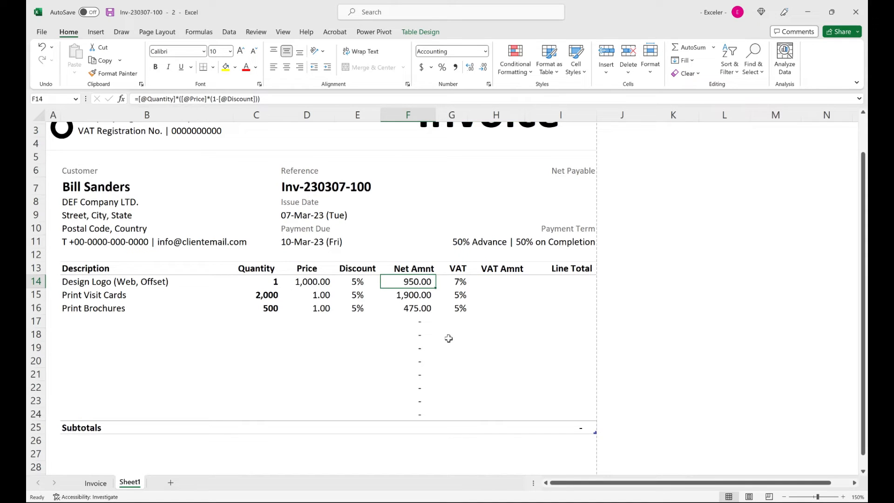
key("Right")
key("Right")
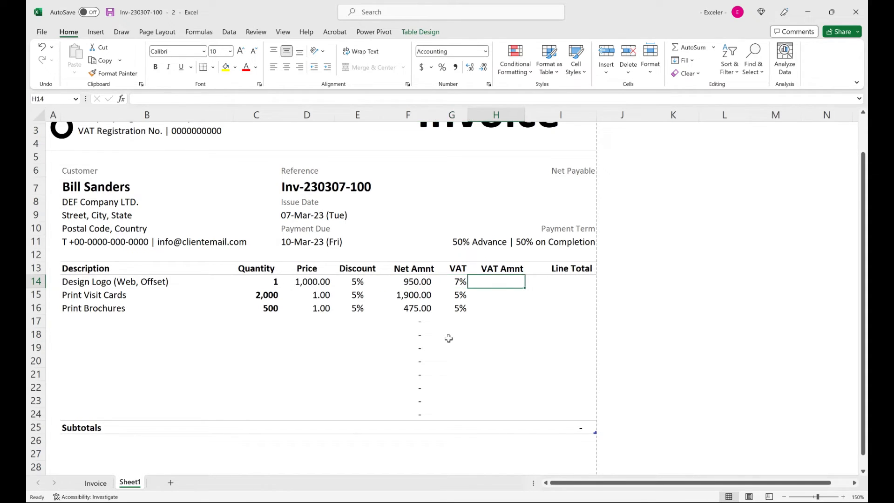
type("=")
key("Left")
key("Left")
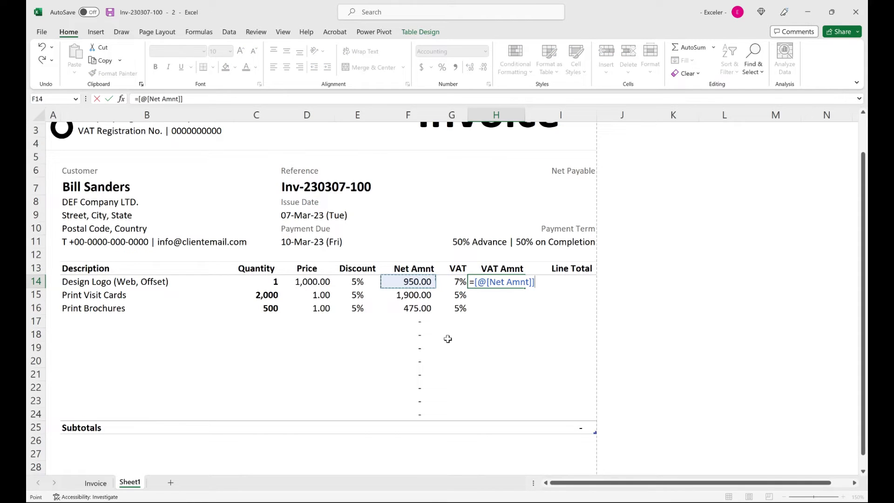
type("*")
key("Left")
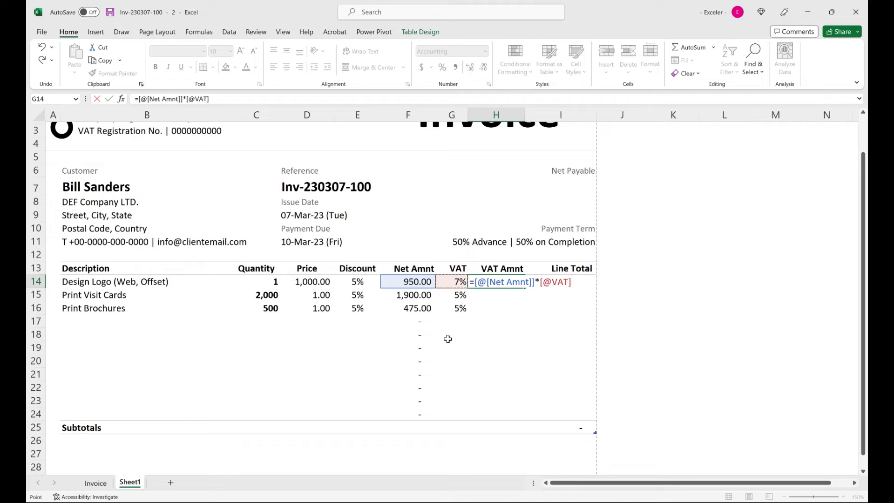
key("Return")
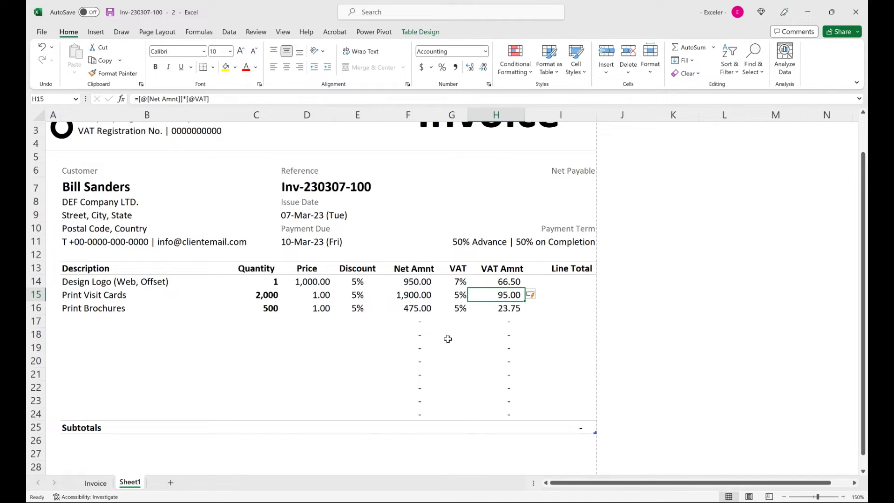
Step: Enter the Line Total column formula =[@[Net Amnt]]+[@[VAT Amnt]] in I14
key("Up")
key("Right")
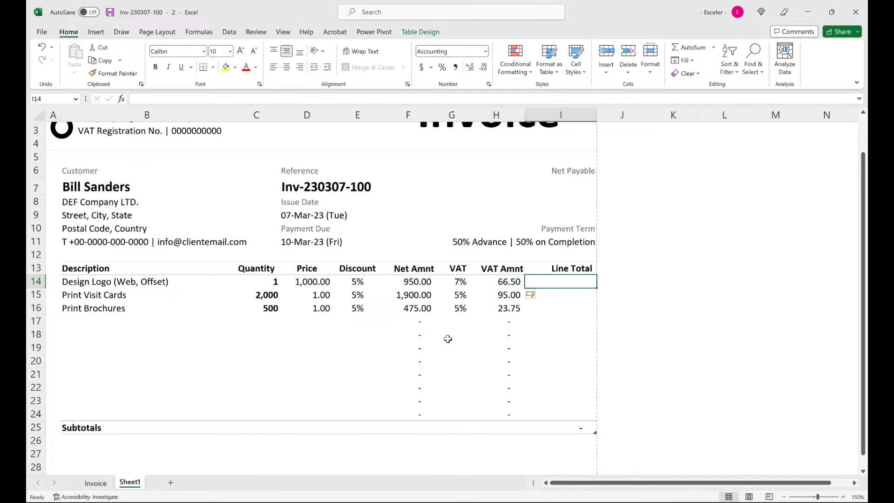
type("=")
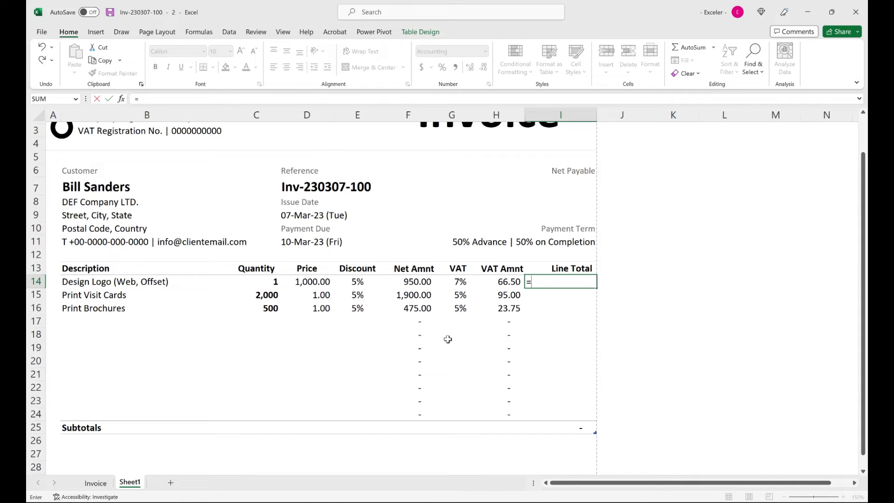
key("Left")
key("Left")
key("Left")
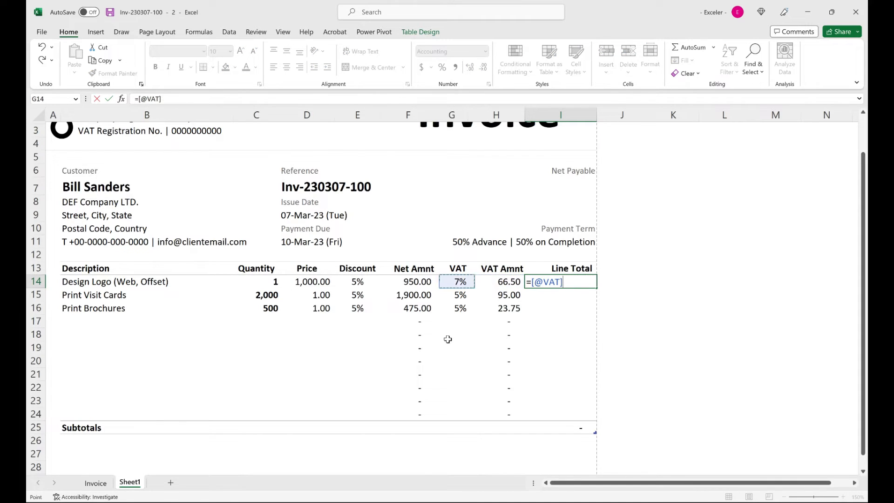
type("+")
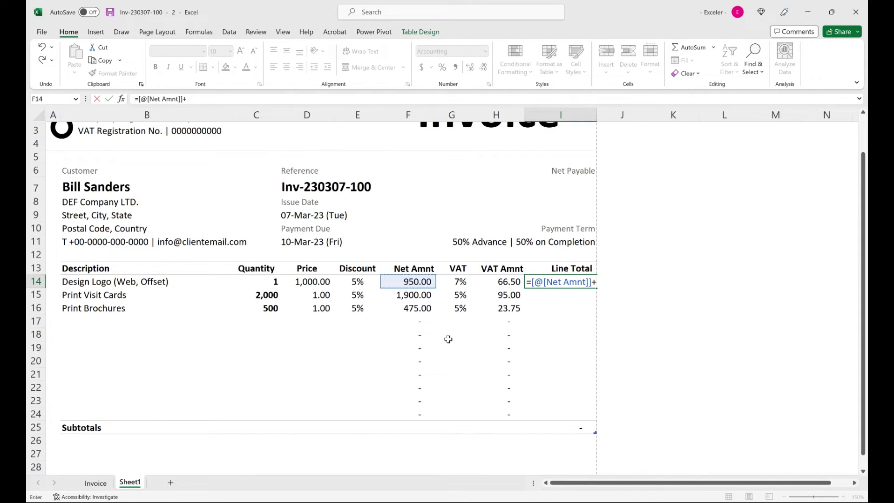
key("Left")
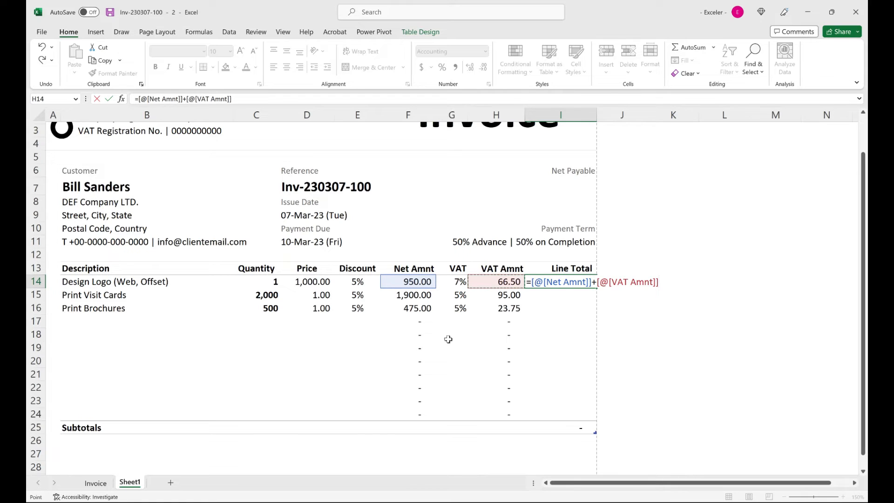
key("Return")
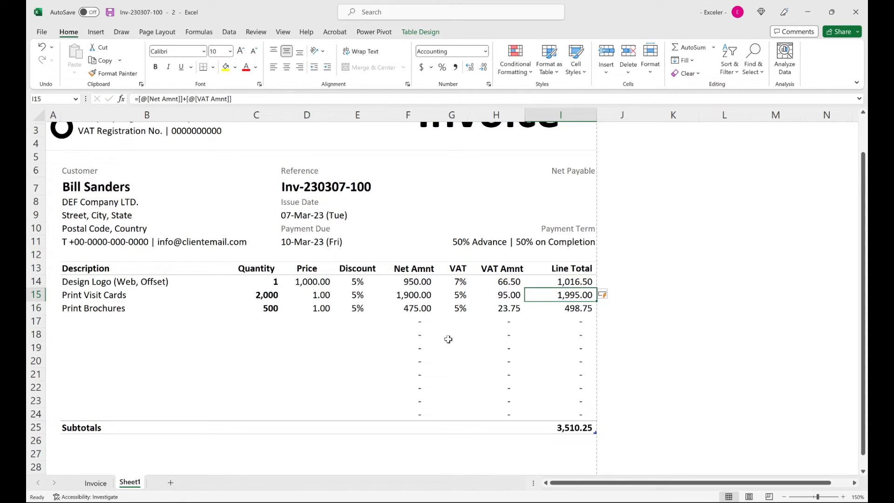
Step: Set the Subtotals row's Net Amnt cell F25 to calculate the column's Sum
key("Down")
key("Down")
key("Down")
key("Down")
key("Down")
key("Down")
key("Down")
key("Down")
key("Down")
key("Down")
key("Down")
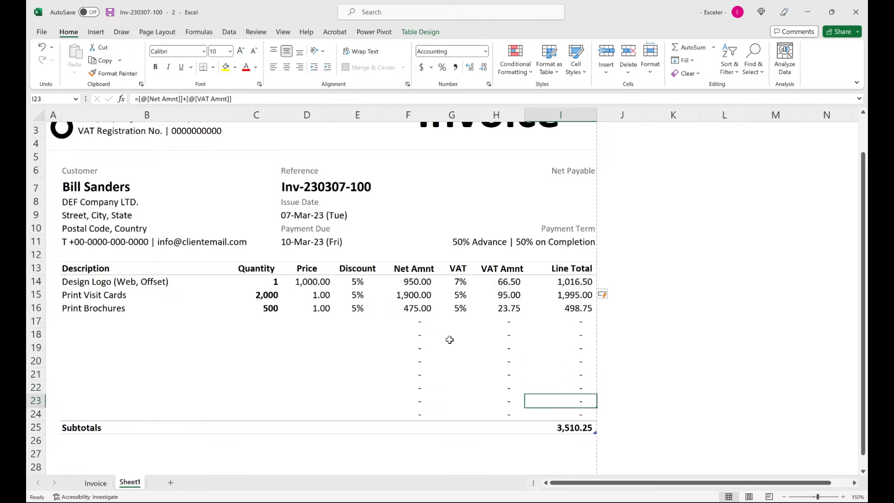
key("Up")
key("Left")
key("Left")
key("Left")
key("Left")
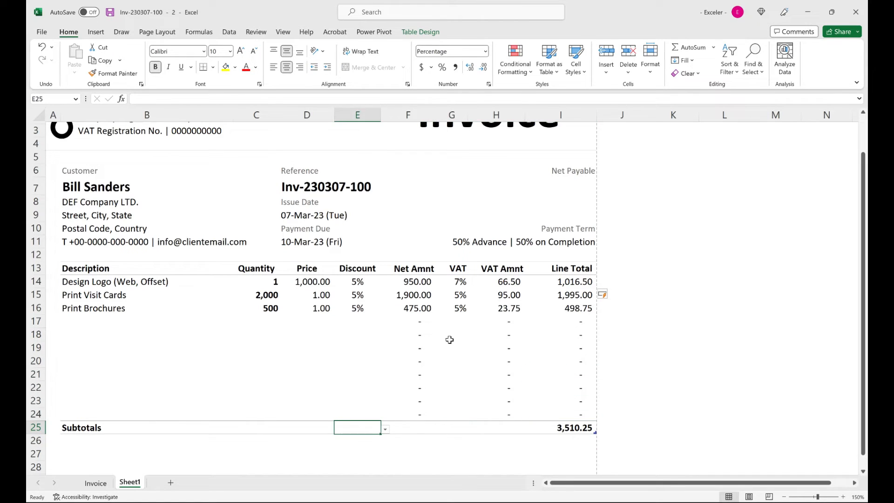
key("Right")
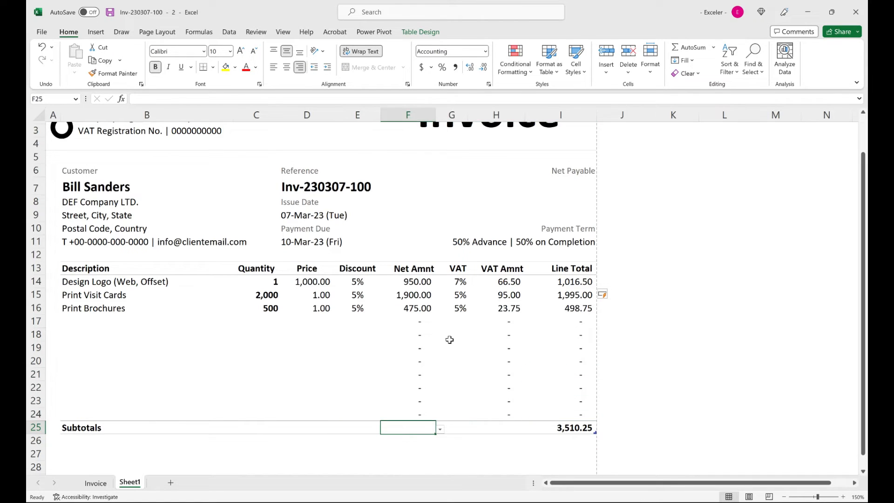
left_click(440, 429)
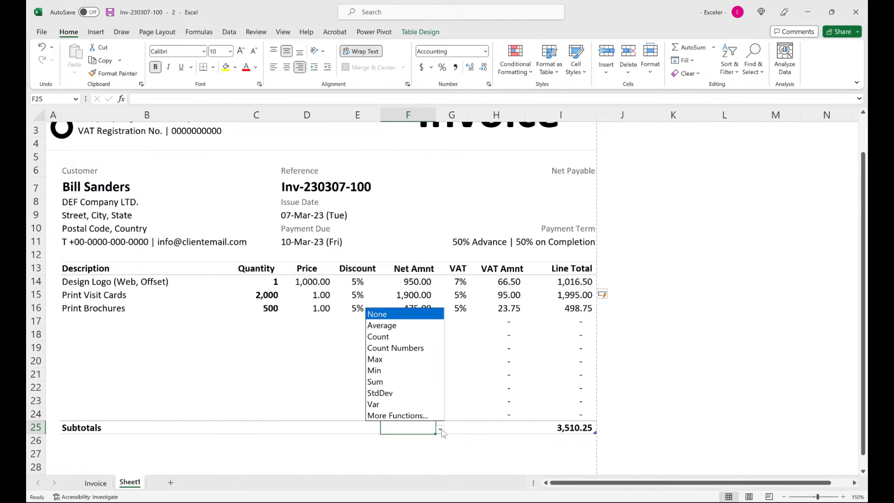
left_click(411, 381)
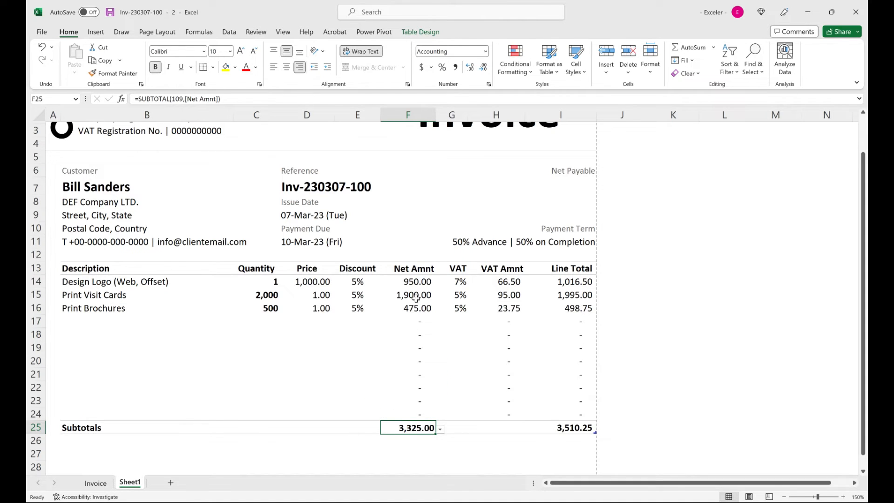
Step: Set the Subtotals row's VAT Amnt cell H25 to Sum, and select the Line Total subtotal I25
left_click(501, 427)
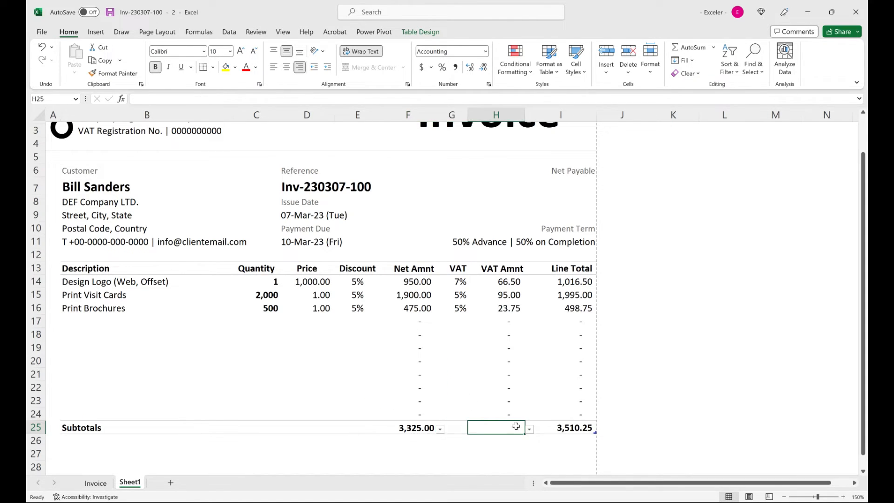
left_click(530, 430)
left_click(491, 383)
left_click(585, 430)
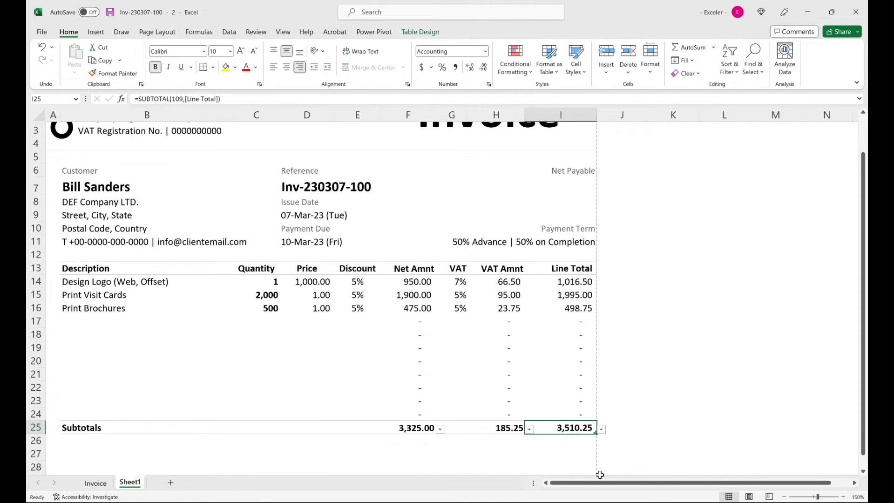
Step: Copy the labels Delivery Charges, Net Amount, Advance Amount Paid and Net Payable Amount (H26:H29) from the finished invoice to H26 on the new sheet
scroll(309, 391, "down", 2)
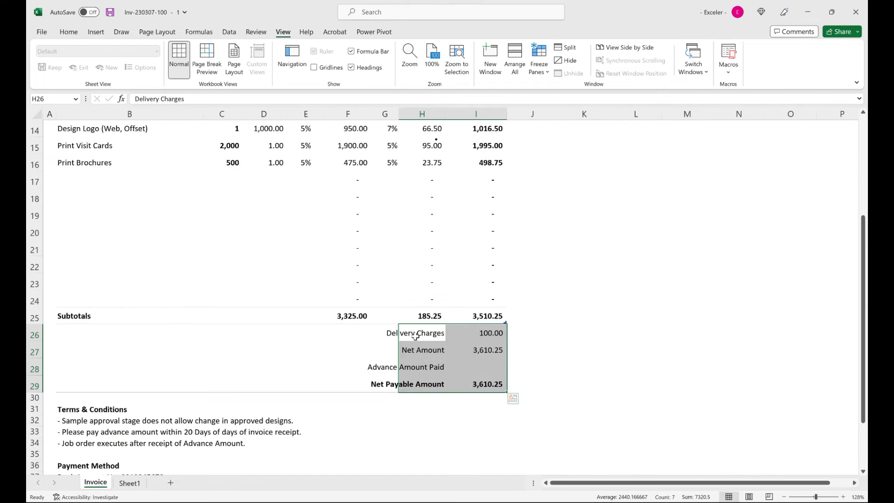
left_click_drag(406, 334, 414, 378)
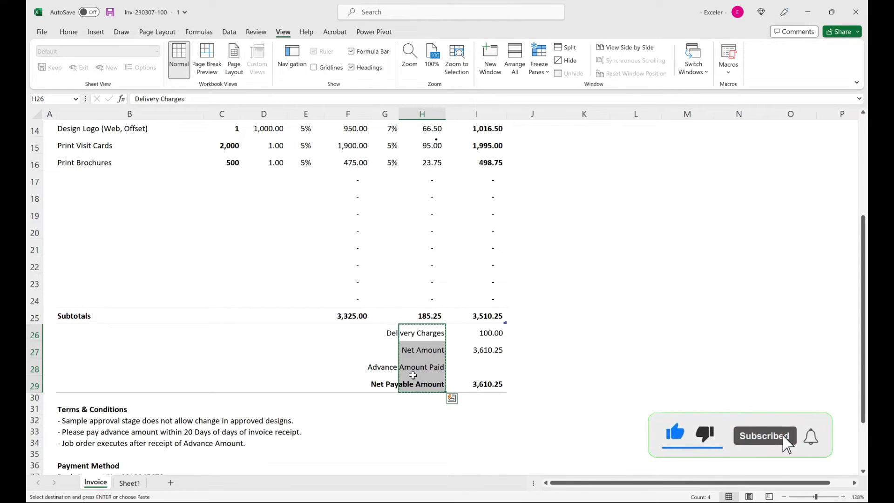
key("ctrl+c")
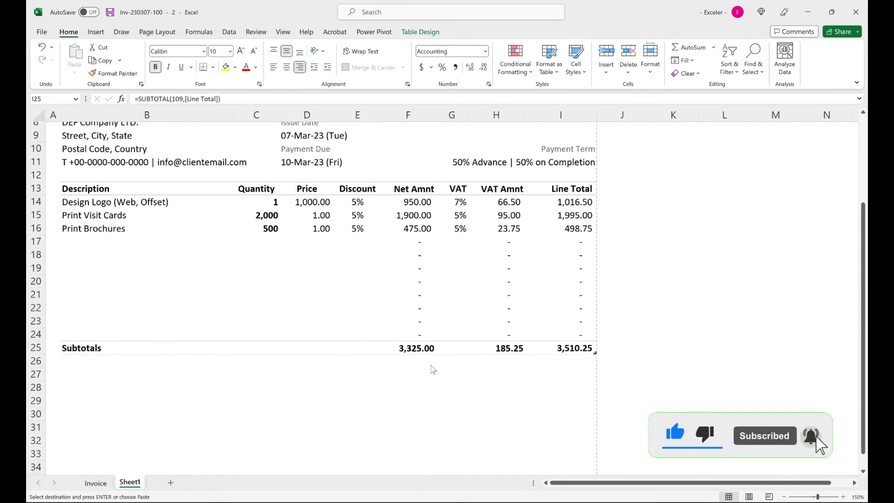
left_click(552, 362)
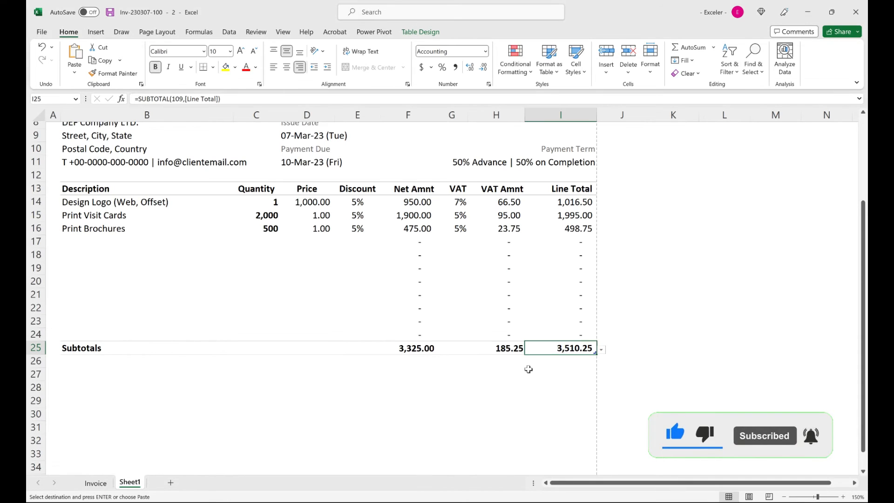
left_click(504, 368)
key("alt+e")
key("s")
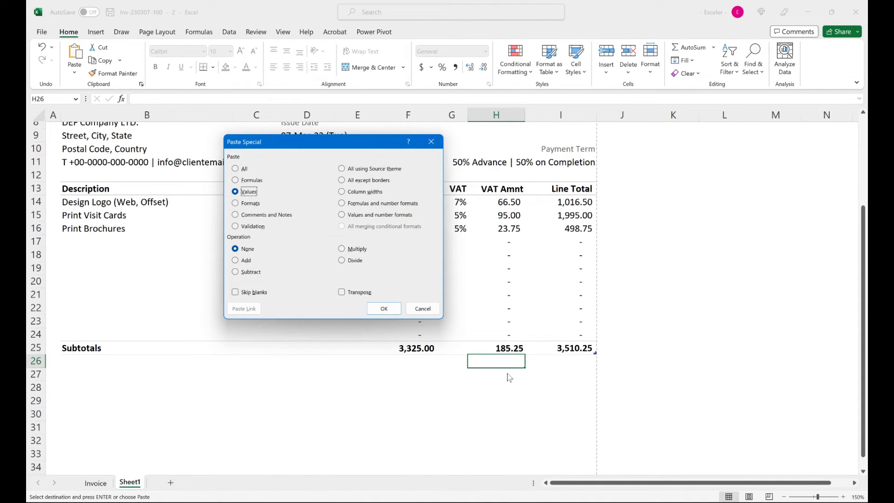
key("Return")
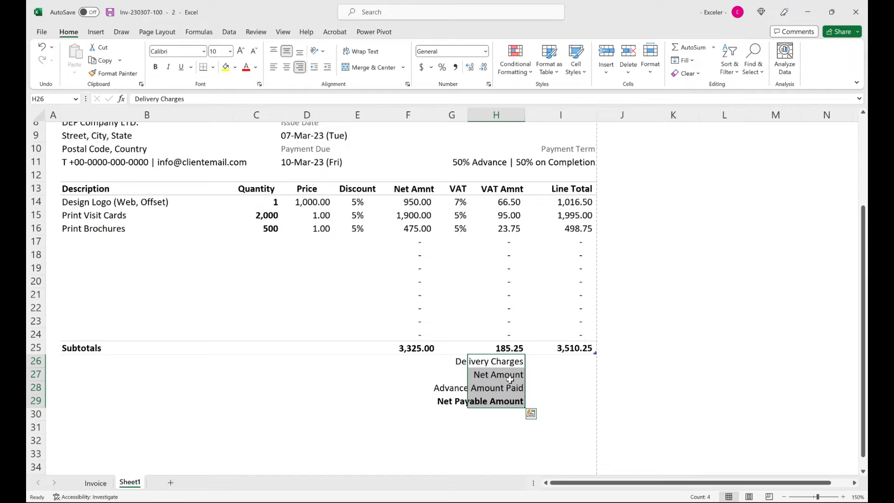
left_click(510, 380)
Step: Select the VAT Amnt column from its header down through Net Payable Amount (H13:H29) and set those rows' height to 30
left_click(505, 182)
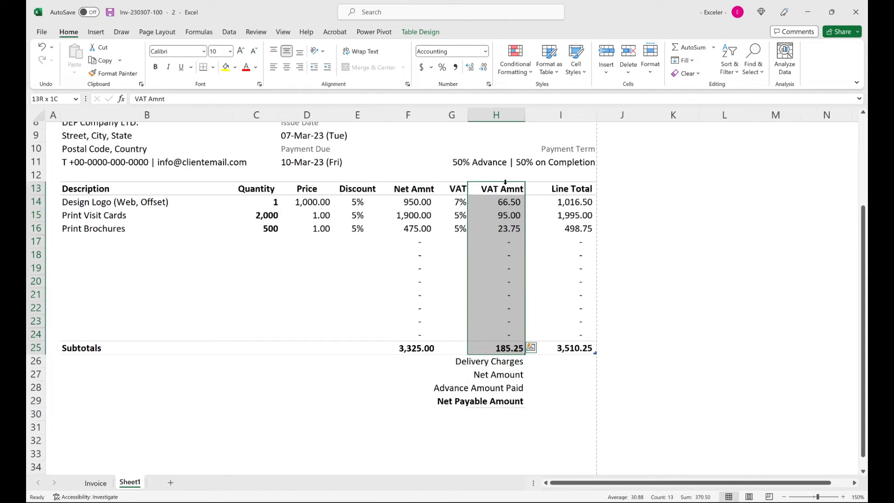
key("shift+Down")
key("shift+Down")
key("shift+Down")
key("shift+Down")
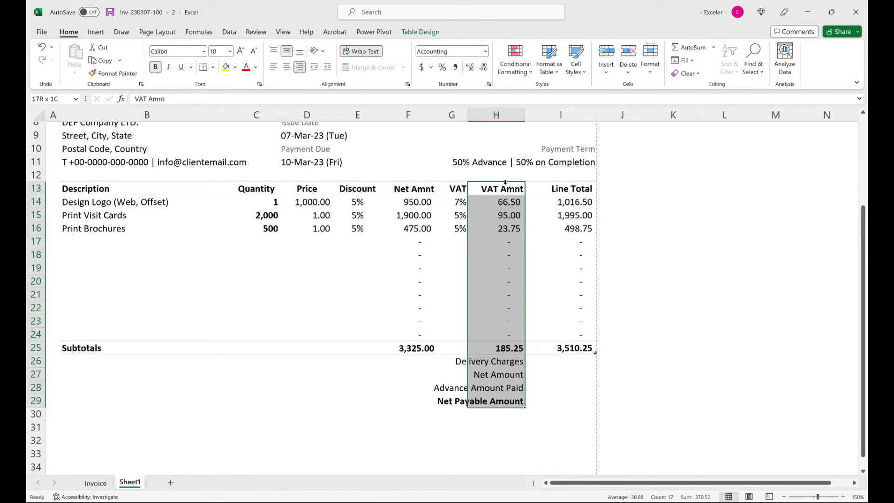
key("alt+h")
key("o")
key("h")
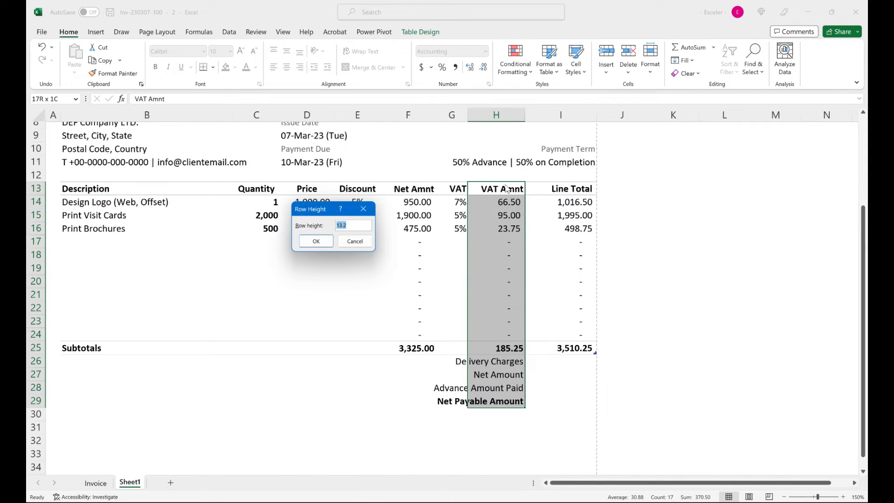
type("30")
key("Return")
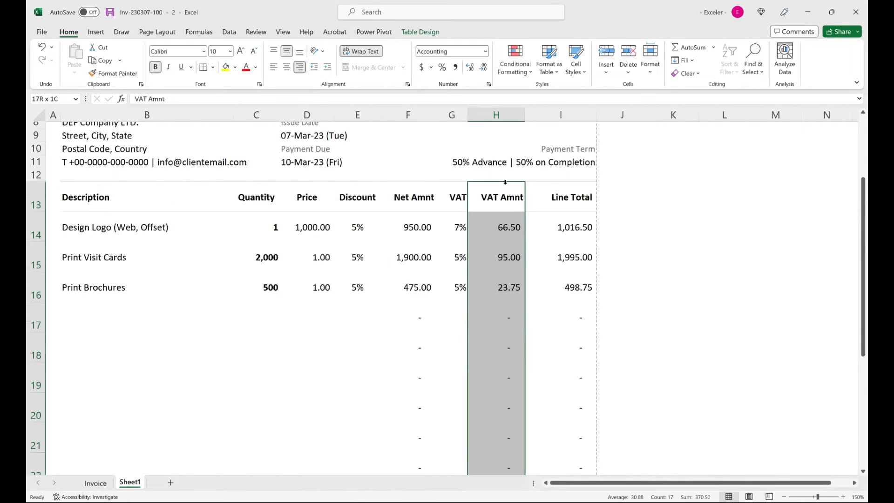
Step: Reduce the row height of the selected rows 13 to 29 to 20
key("alt+h")
type("oh")
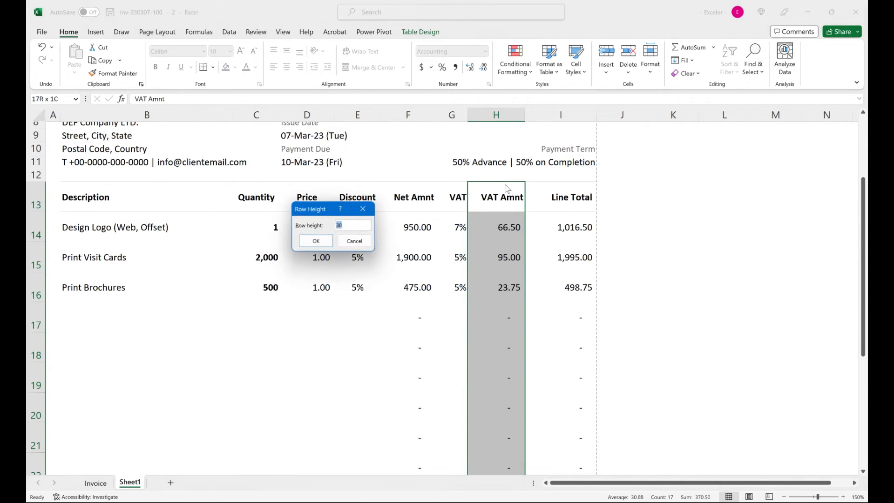
type("20")
key("Return")
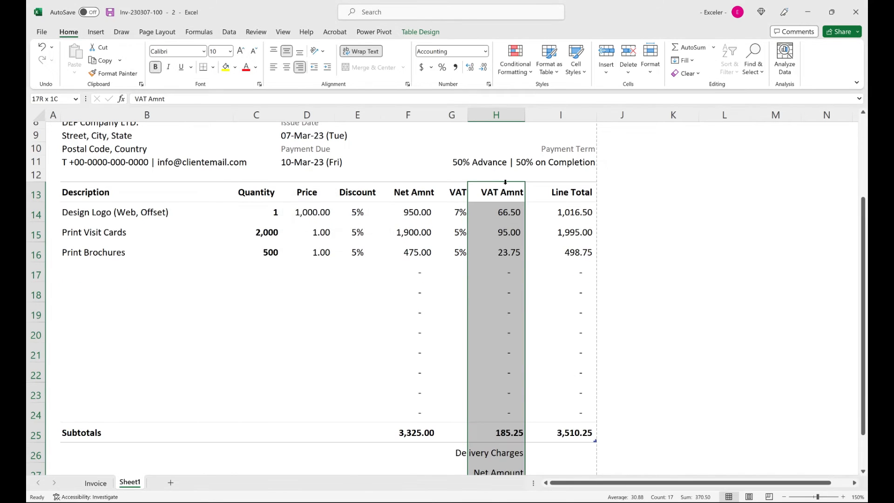
Step: Enter 100 as the Delivery Charges amount in I26
key("Down")
key("Down")
key("Down")
key("Down")
key("Down")
key("Down")
key("Down")
key("Down")
key("Down")
key("Down")
key("Down")
key("Down")
key("Down")
key("Down")
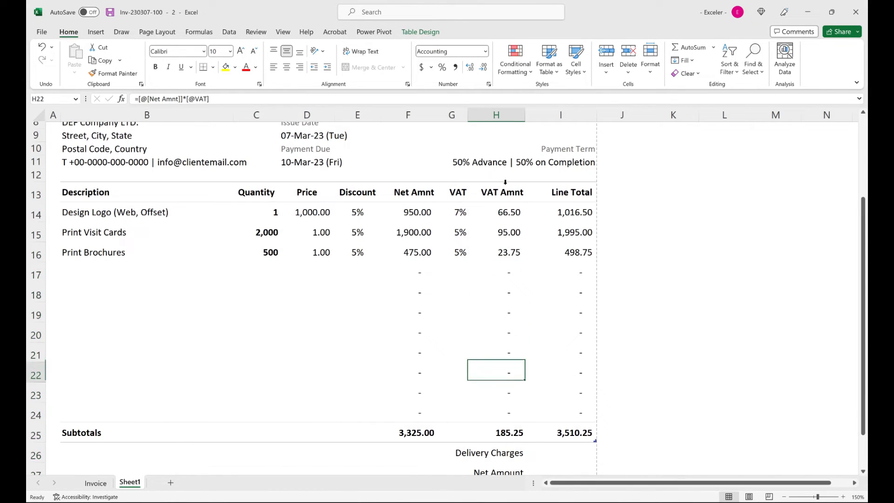
scroll(505, 182, "down", 2)
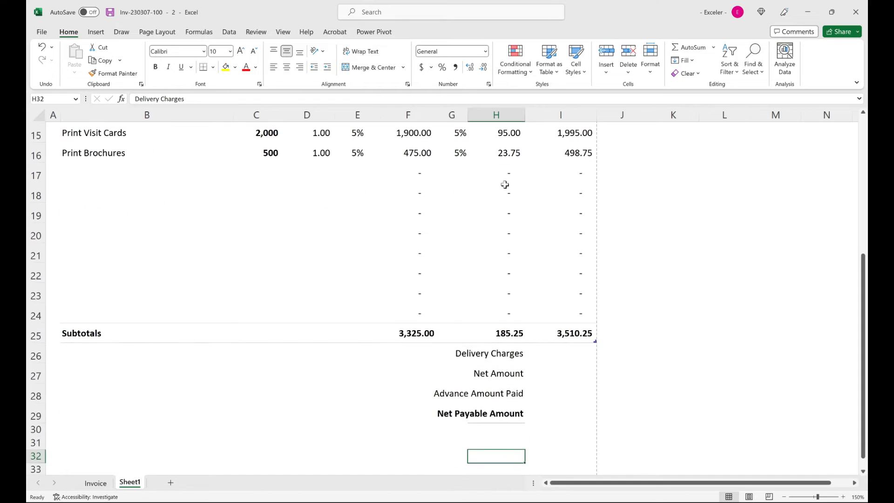
key("Up")
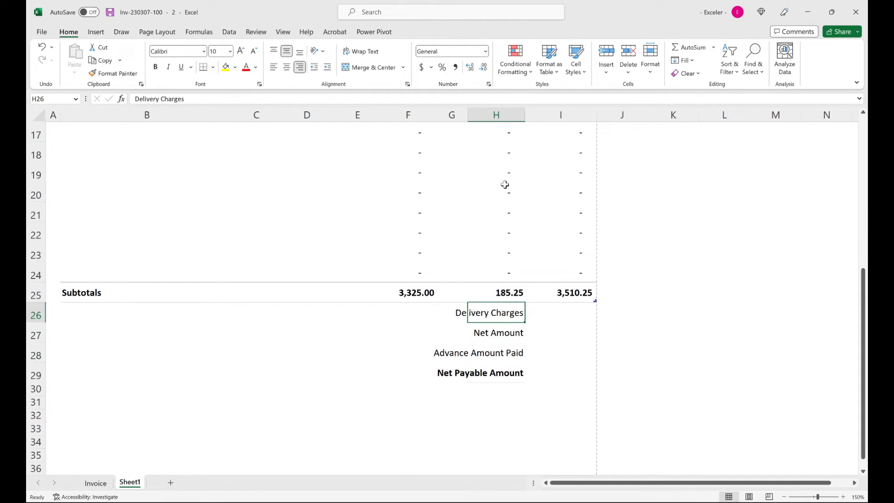
key("Right")
type("1000")
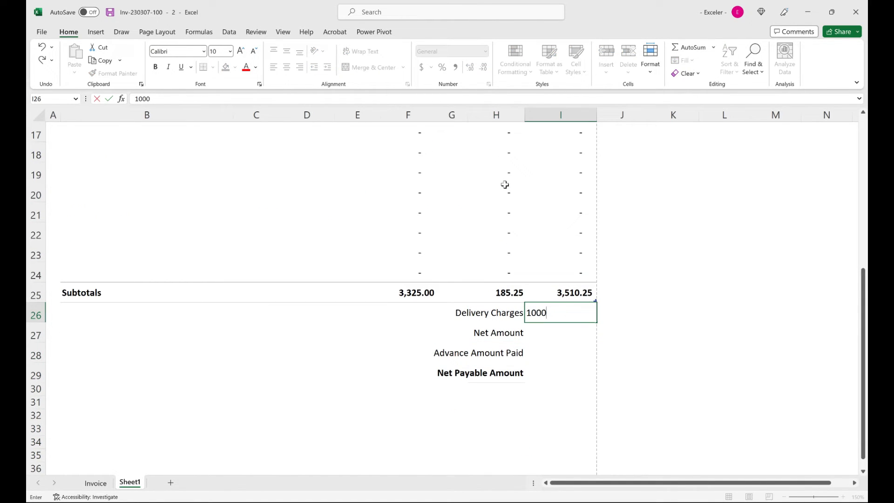
key("BackSpace")
key("Return")
key("Up")
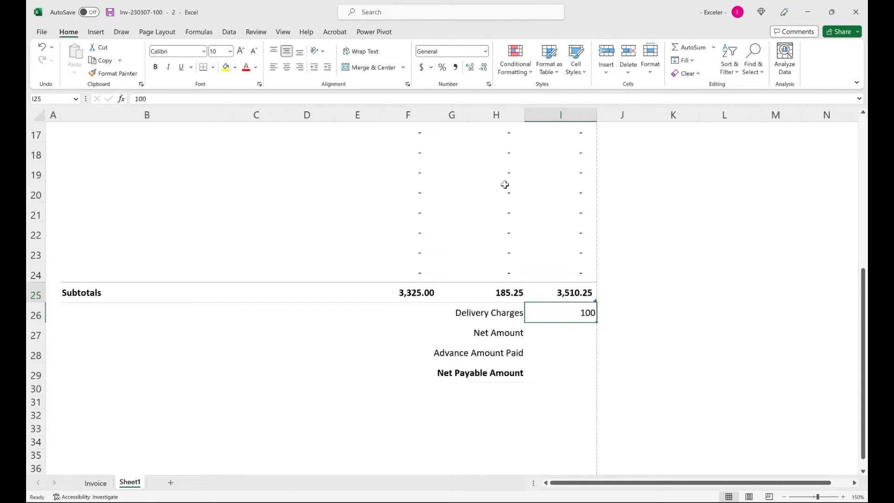
Step: Apply the comma-style Accounting number format to the amount cells I26:I29, from Delivery Charges down to Net Payable Amount
key("shift+Down")
key("shift+Down")
key("shift+Down")
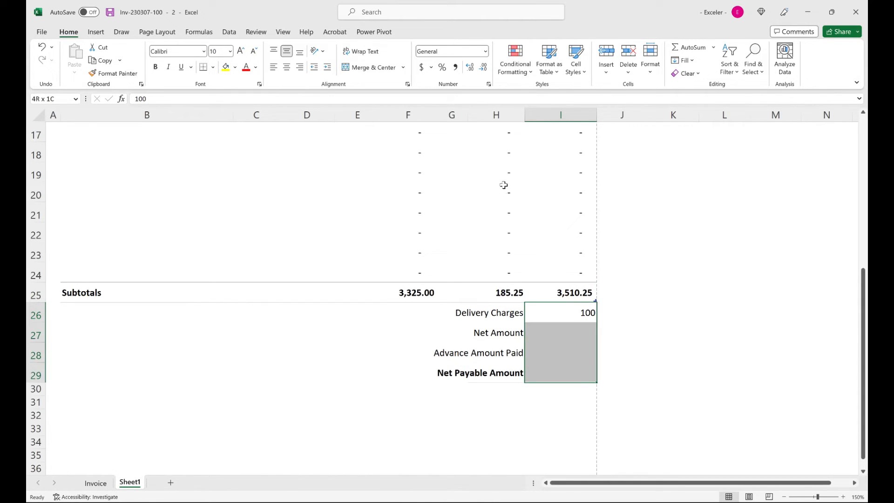
left_click(455, 68)
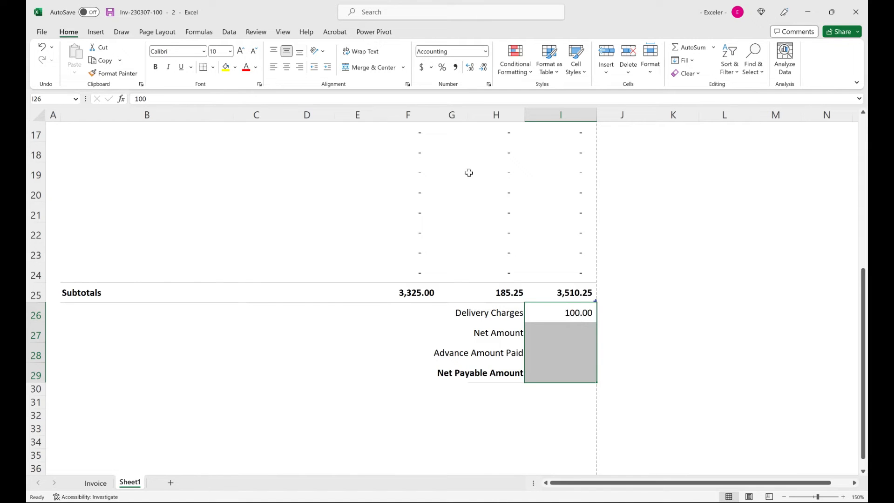
Step: Calculate the Net Amount in I27 as the table's Line Total subtotal plus Delivery Charges: =InvCalc[[#Totals],[Line Total]]+I26
scroll(556, 296, "up", 2)
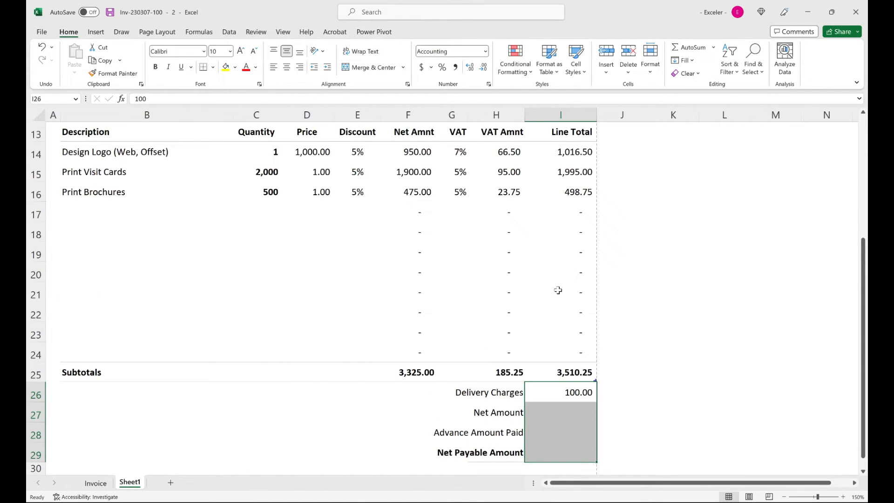
scroll(579, 224, "up", 3)
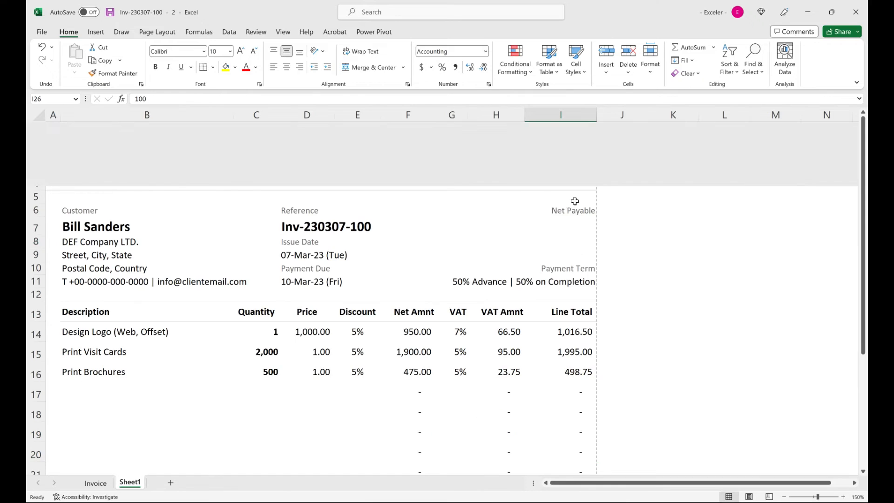
left_click(581, 227)
scroll(580, 245, "down", 1)
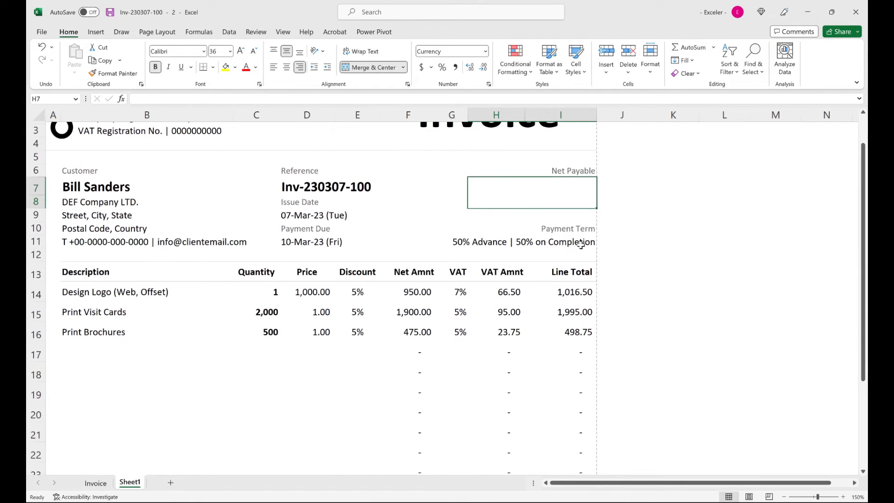
scroll(581, 245, "down", 4)
left_click(561, 393)
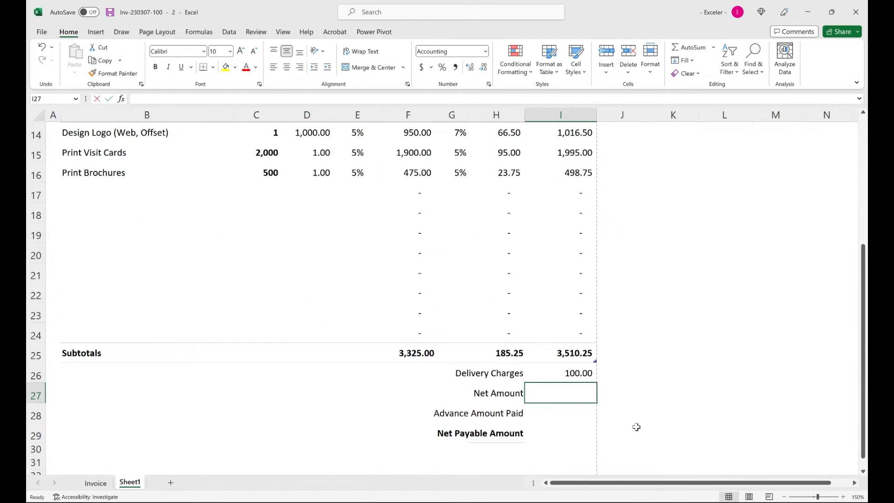
type("=")
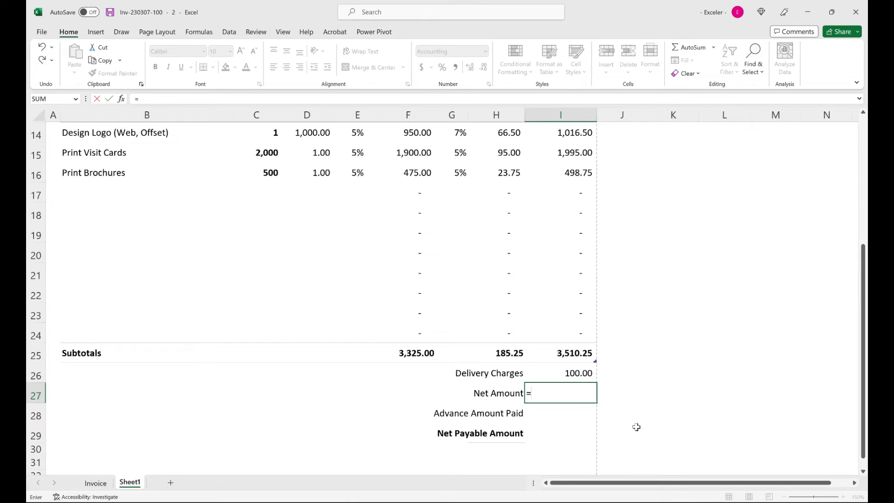
key("Up")
key("Up")
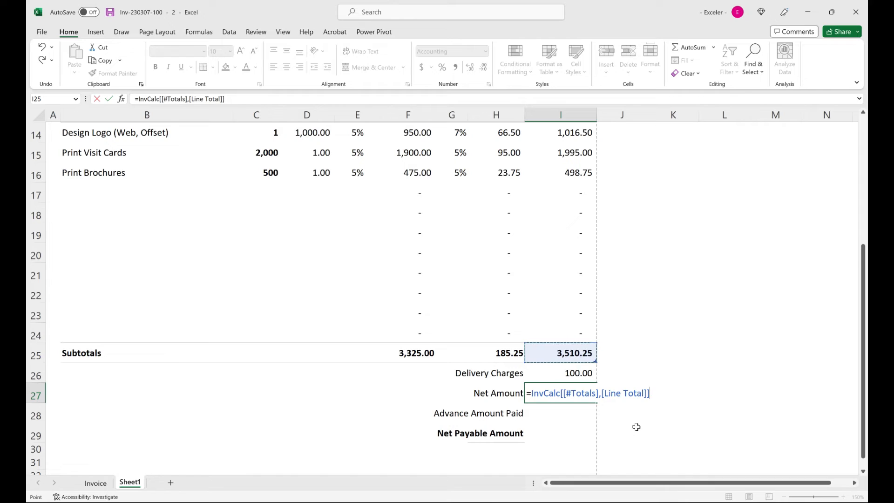
type("+")
key("Up")
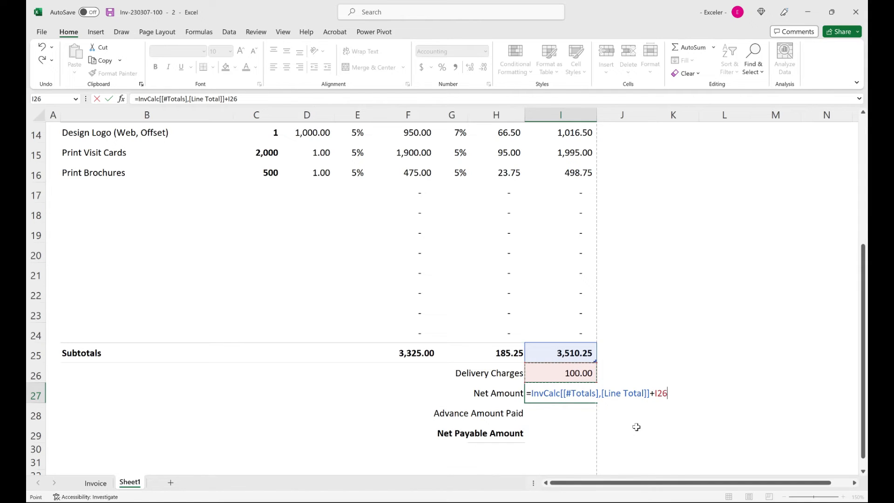
key("Return")
key("Up")
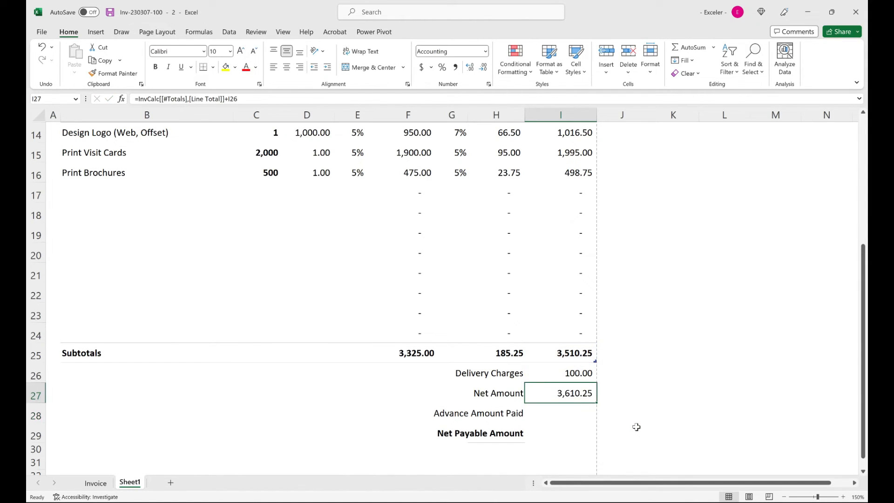
Step: Calculate the Net Payable Amount in I29 as Net Amount minus Advance Amount Paid (=I27-I28) and make it bold
key("Down")
key("Down")
key("Up")
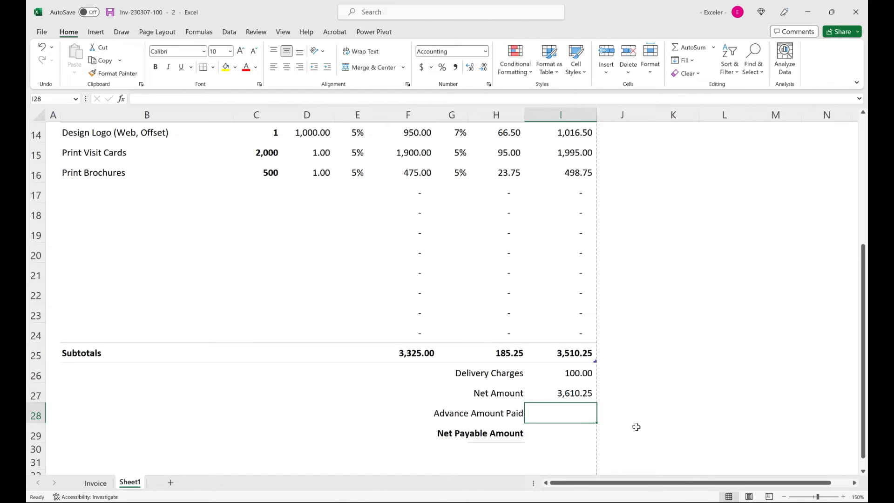
key("Up")
key("Down")
key("Down")
key("Up")
key("Down")
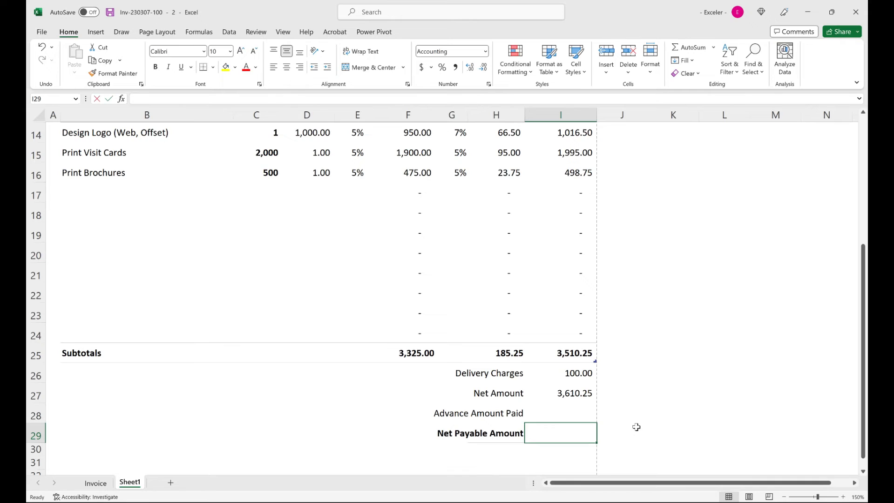
type("=")
key("Up")
key("Up")
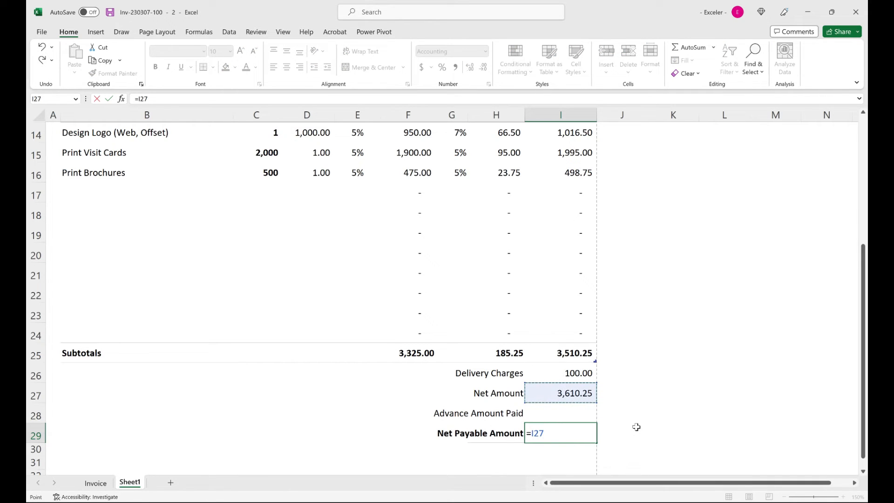
type("-")
key("Up")
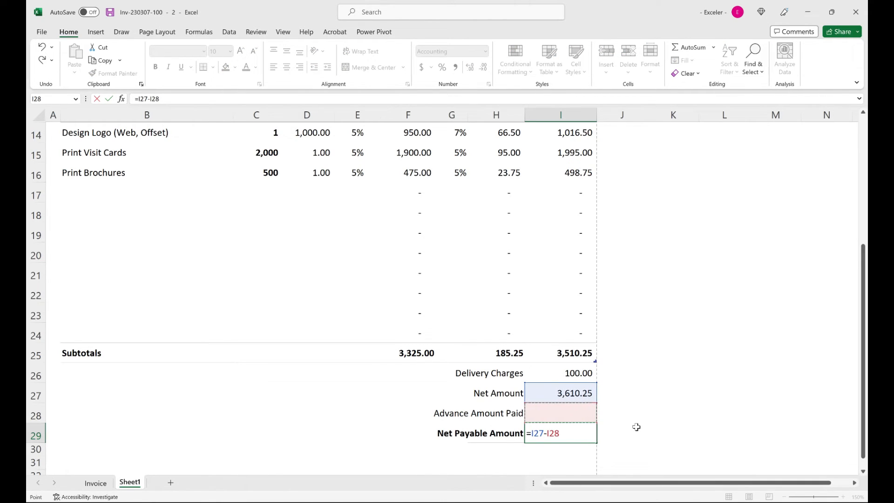
key("Return")
key("Up")
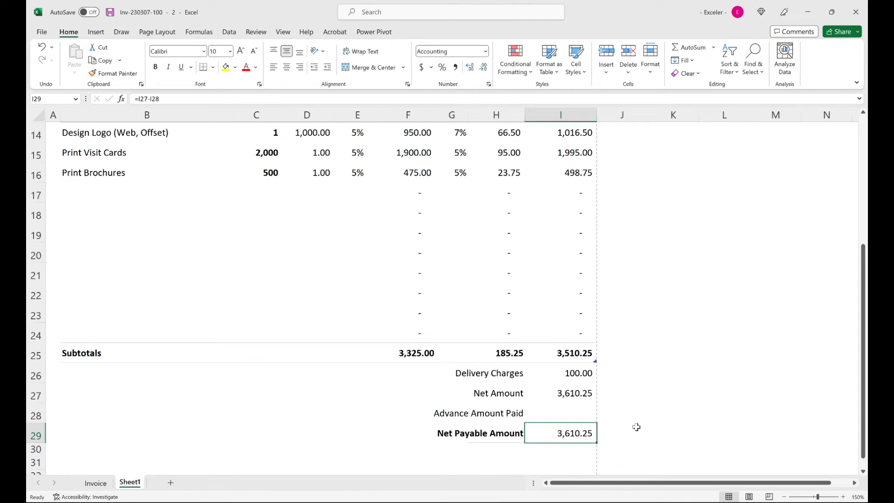
key("ctrl+b")
Step: Add a grey bottom border beneath the Net Payable Amount row across B29:I29
key("shift+Left")
key("shift+Left")
key("shift+Left")
key("shift+Left")
key("shift+Left")
key("shift+Left")
key("shift+Left")
key("shift+Left")
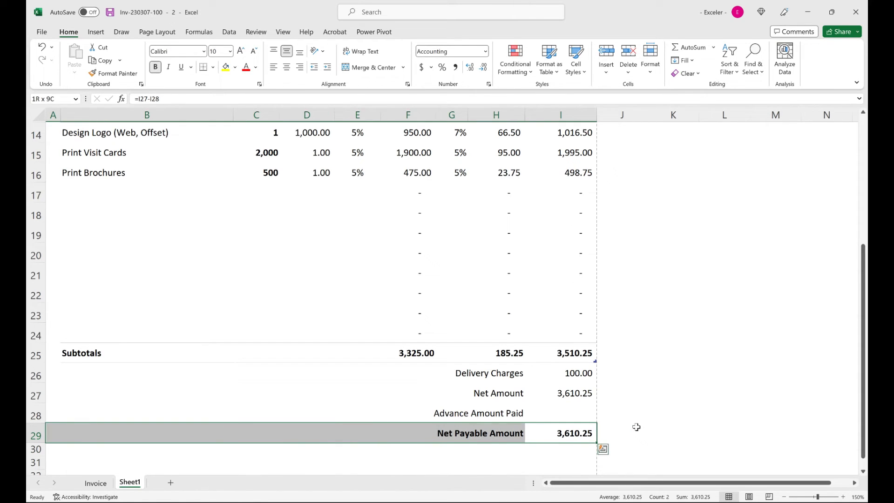
key("shift+Right")
key("ctrl+1")
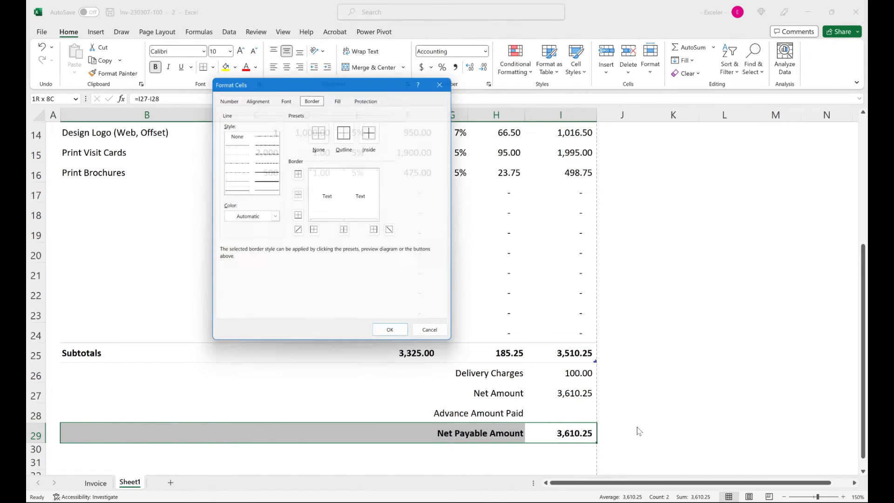
left_click(274, 217)
left_click(245, 280)
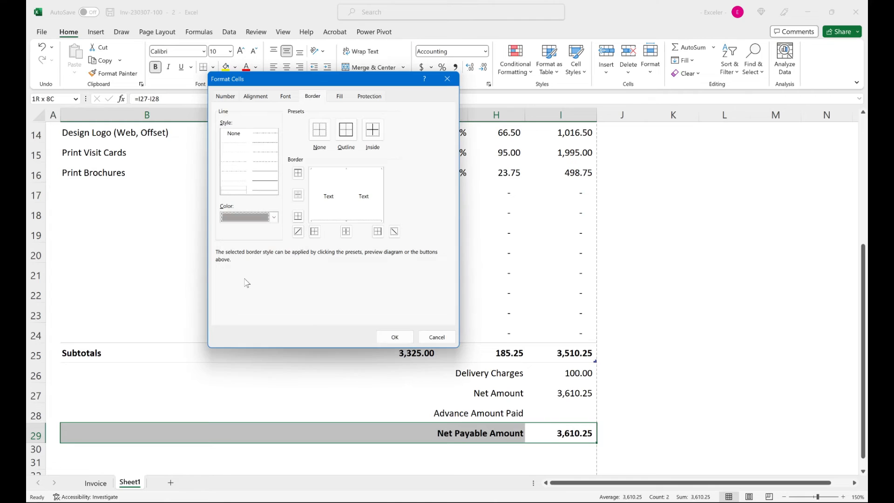
left_click(334, 222)
left_click(333, 221)
left_click(331, 220)
left_click(332, 218)
left_click(395, 337)
left_click(503, 393)
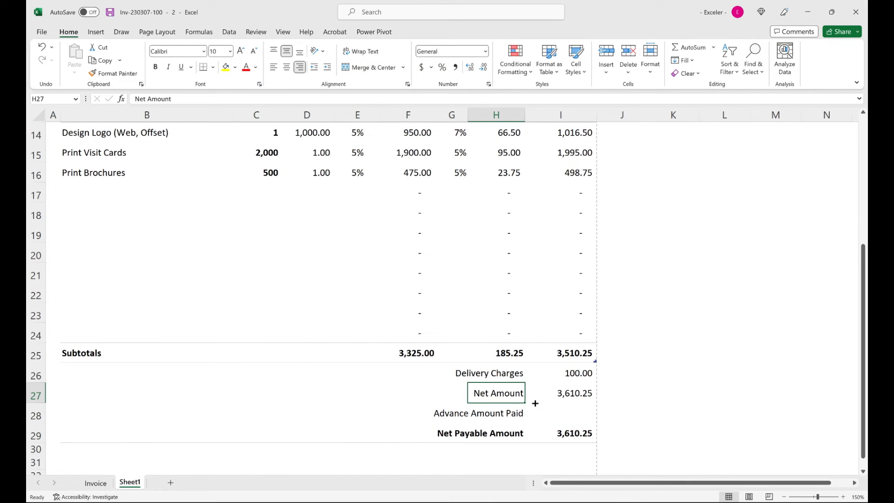
Step: Link the large Net Payable figure in H7 to the Net Payable Amount cell with the absolute reference =$I$29
left_click(576, 431)
scroll(562, 296, "up", 3)
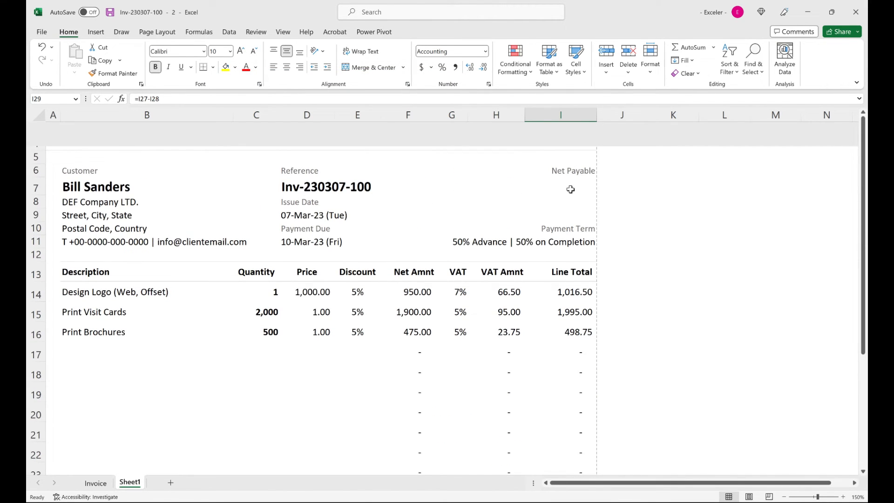
scroll(562, 195, "up", 1)
left_click(553, 203)
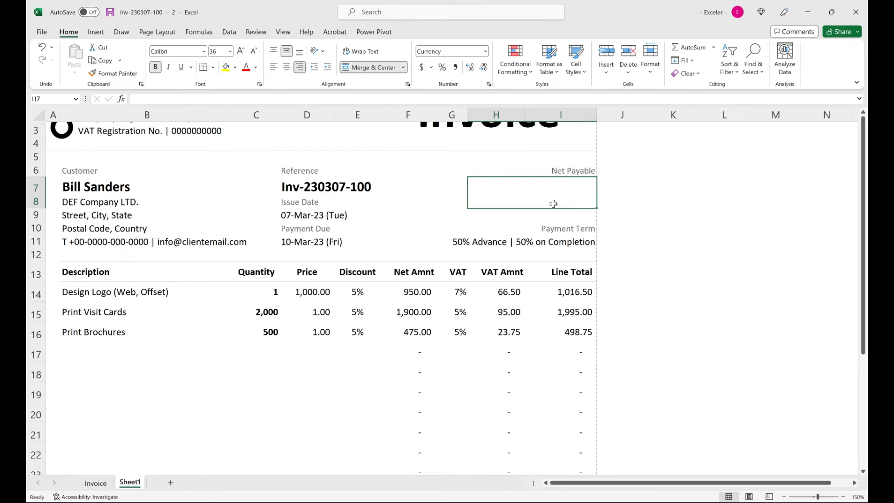
left_click(287, 99)
type("=")
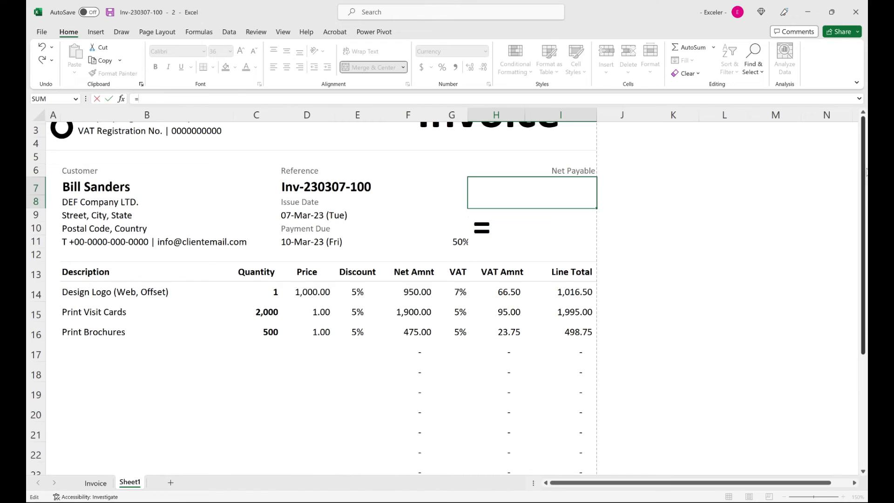
left_click_drag(866, 173, 866, 171)
left_click_drag(865, 171, 866, 298)
left_click(570, 347)
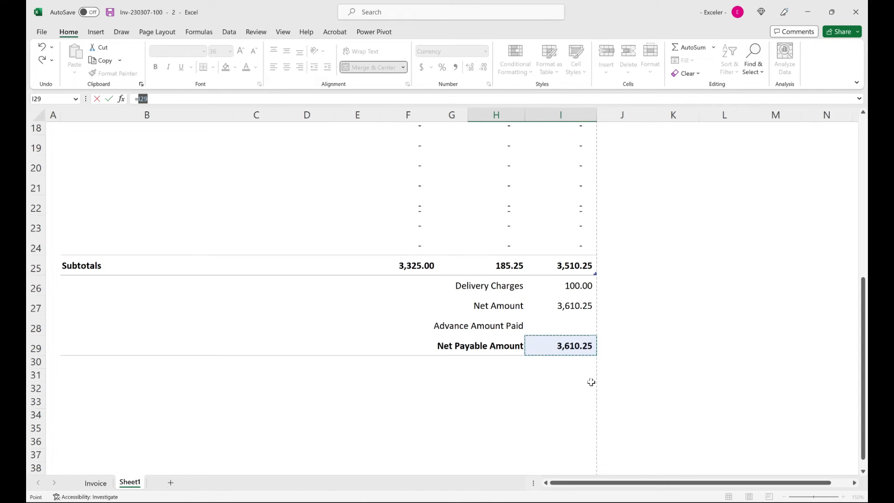
key("F4")
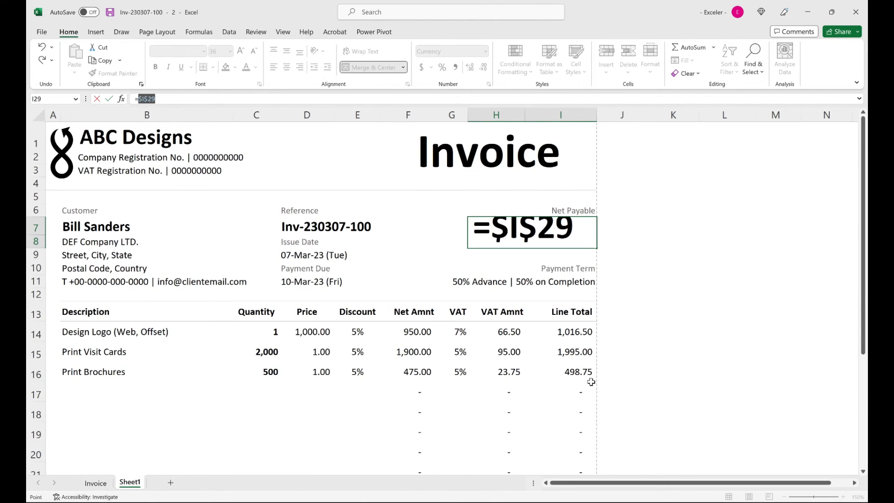
key("Return")
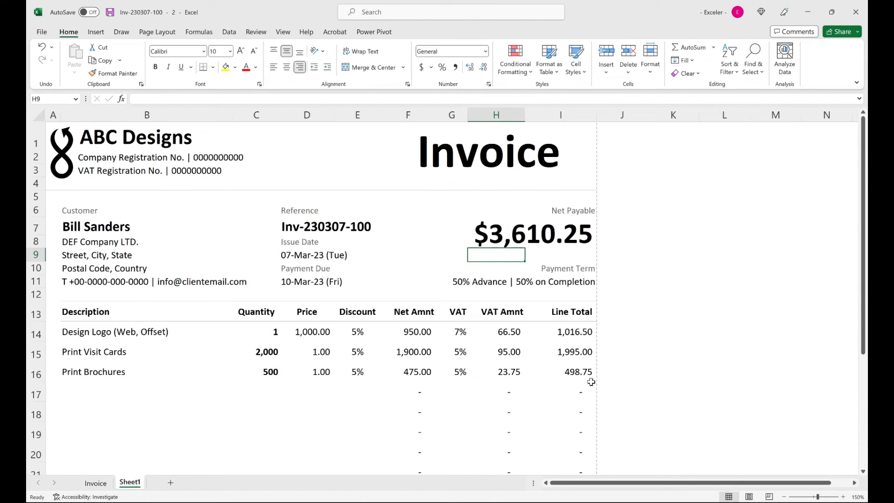
Step: Check the alignment and text control settings of the Net Payable figure in H7
left_click(509, 240)
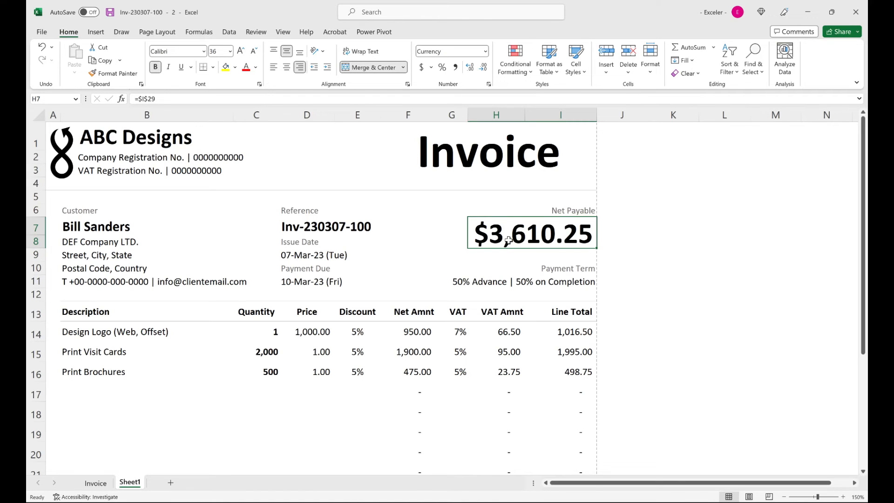
key("ctrl+1")
left_click(261, 95)
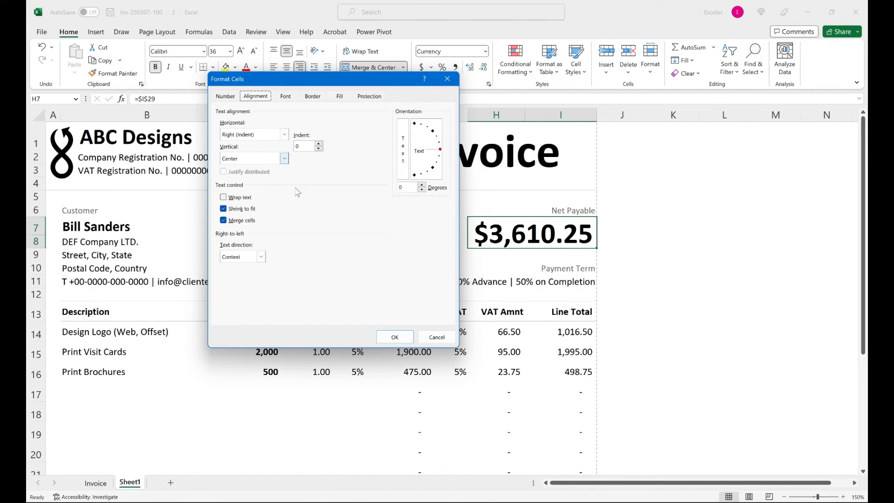
left_click(395, 337)
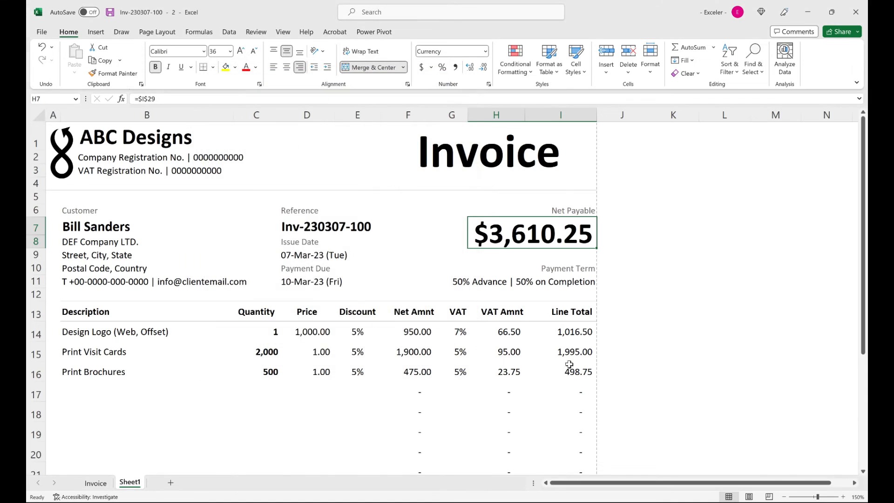
left_click(573, 370)
scroll(571, 370, "down", 2)
scroll(571, 369, "up", 2)
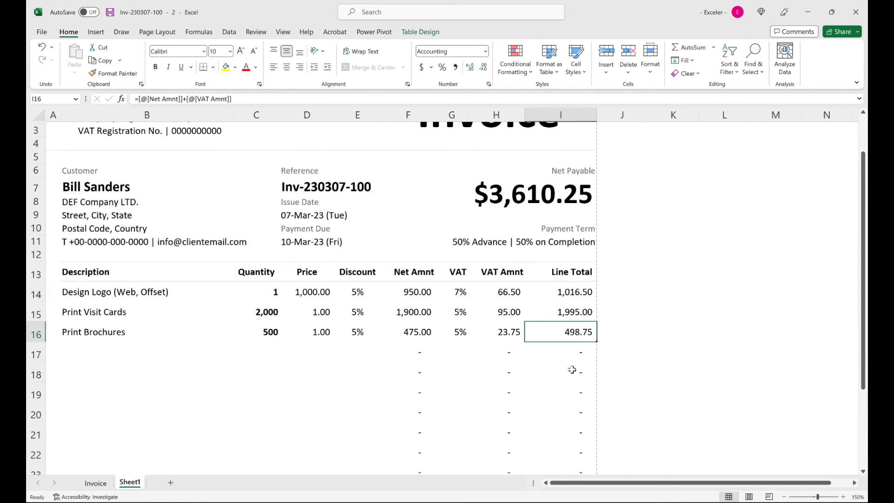
left_click(542, 237)
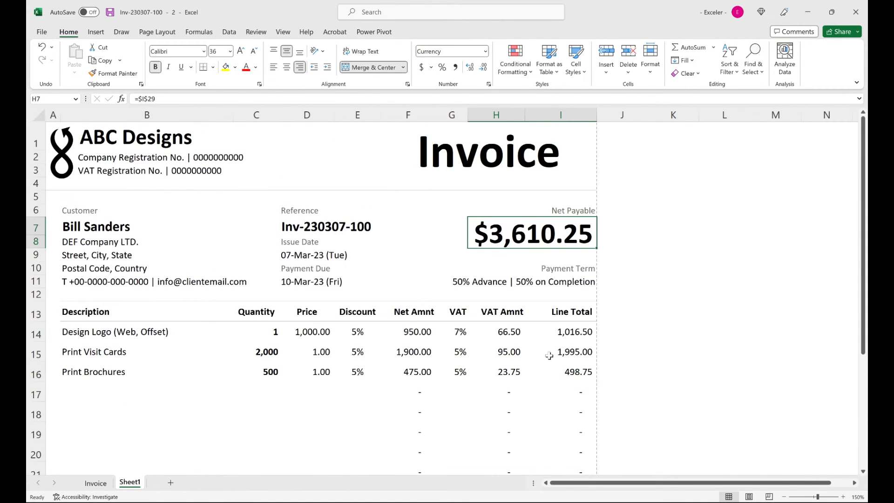
Step: Copy the Terms & Conditions, Payment Method and thank-you block B31:B43 from the finished Invoice sheet into Sheet1 starting at B32
scroll(549, 356, "down", 6)
left_click(106, 412)
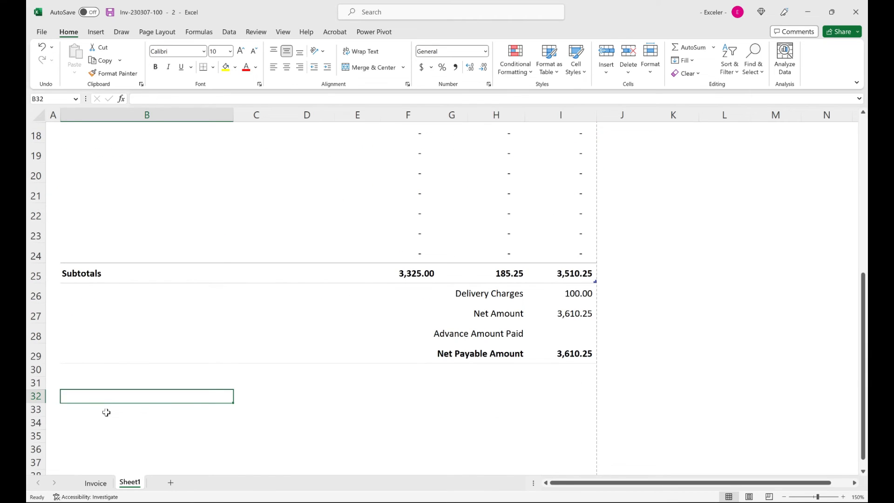
key("alt+Tab")
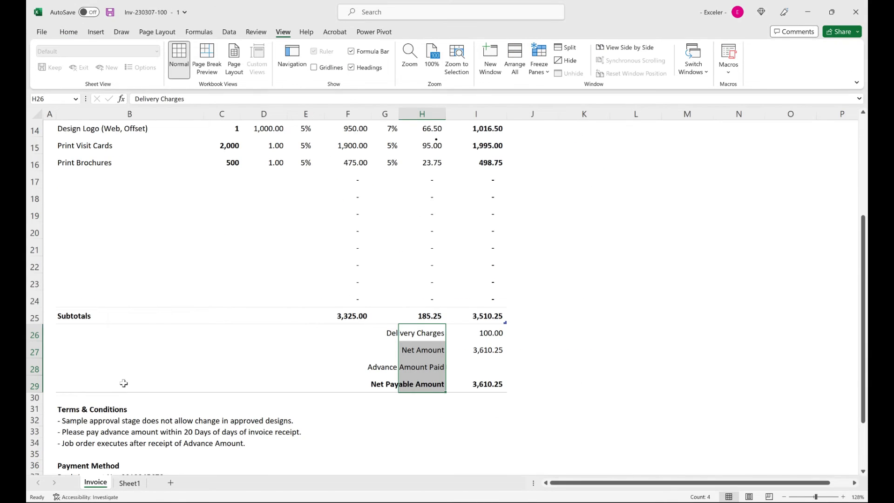
scroll(124, 383, "down", 3)
left_click_drag(67, 240, 70, 376)
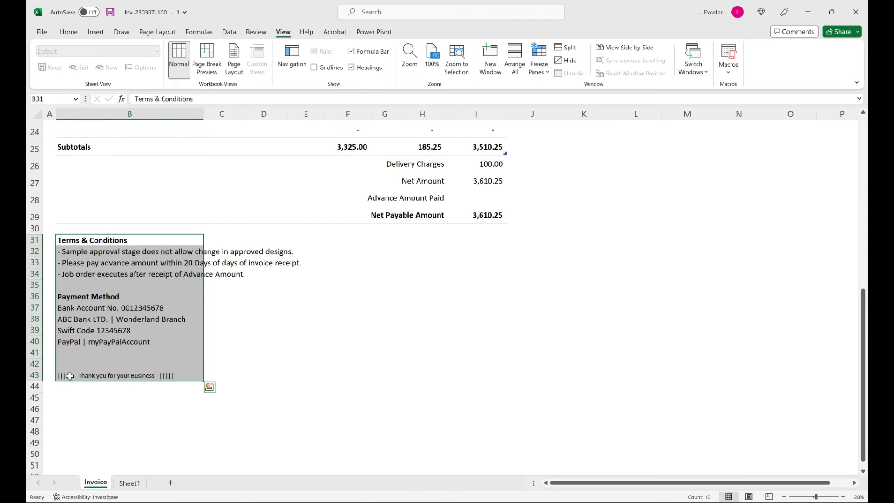
key("ctrl+c")
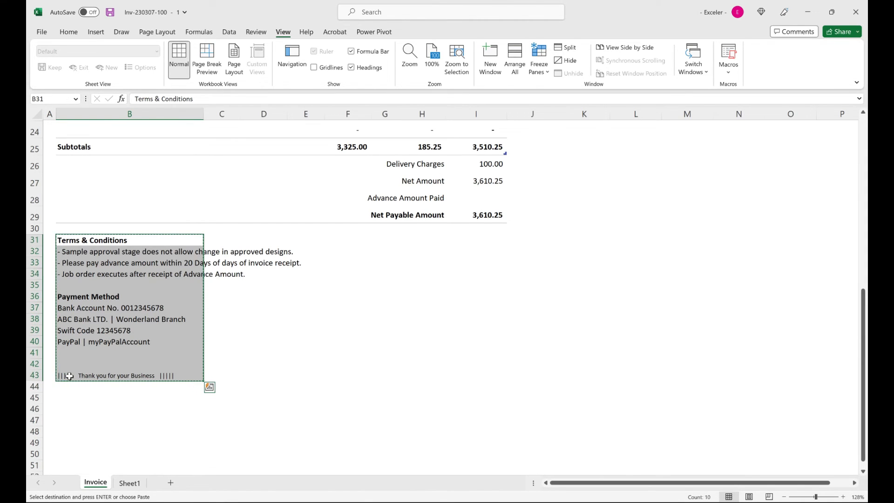
key("alt+Tab")
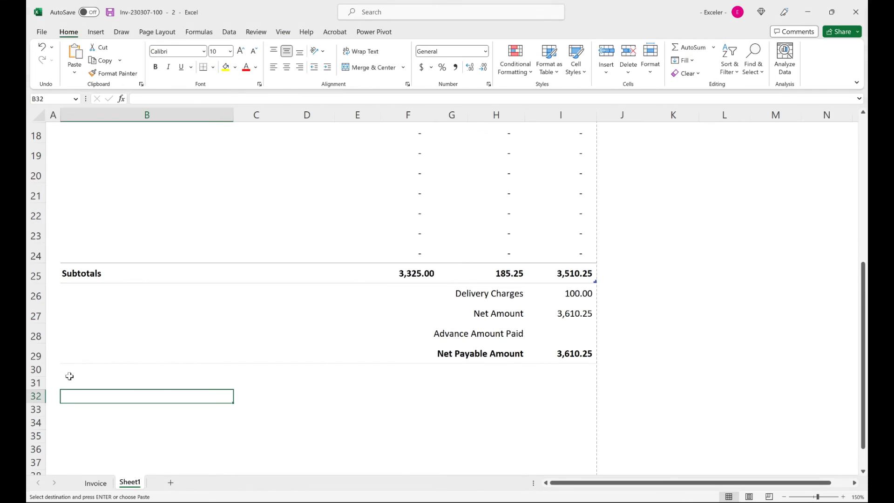
key("Return")
Step: Display Sheet1 in Page Layout view with its header and footer areas
scroll(420, 271, "up", 6)
left_click(420, 271)
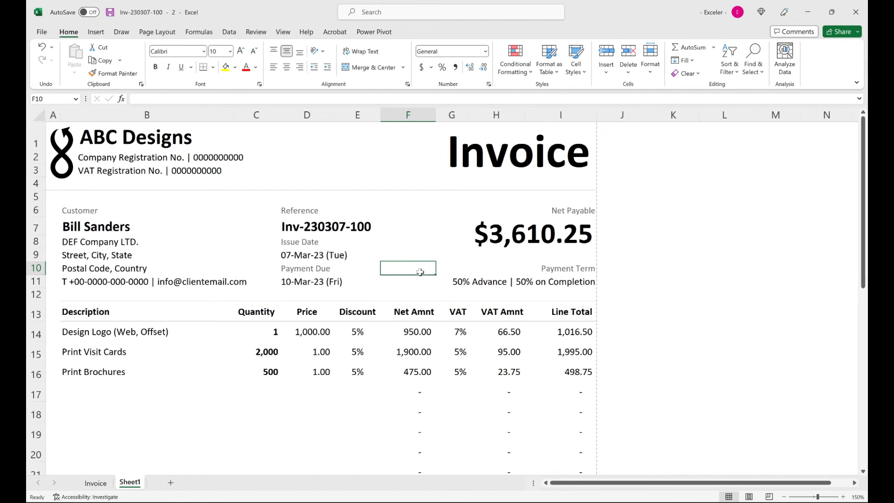
scroll(421, 272, "down", 8)
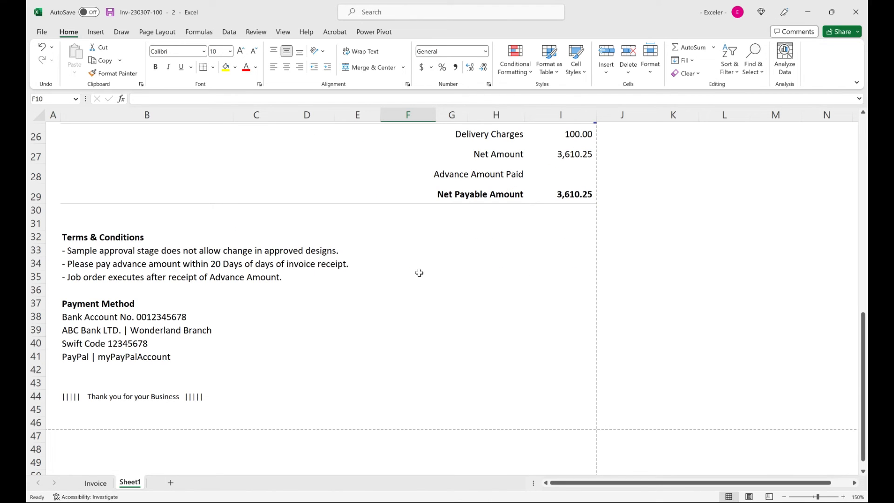
key("alt+v")
key("h")
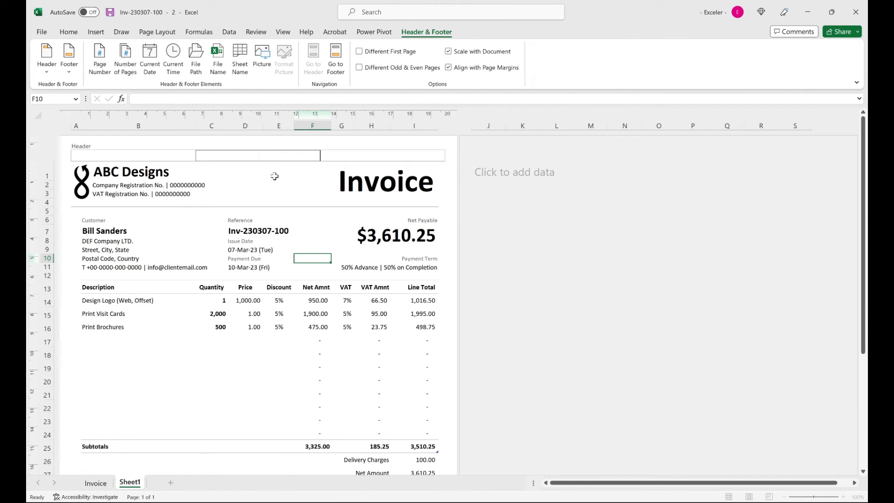
left_click(284, 31)
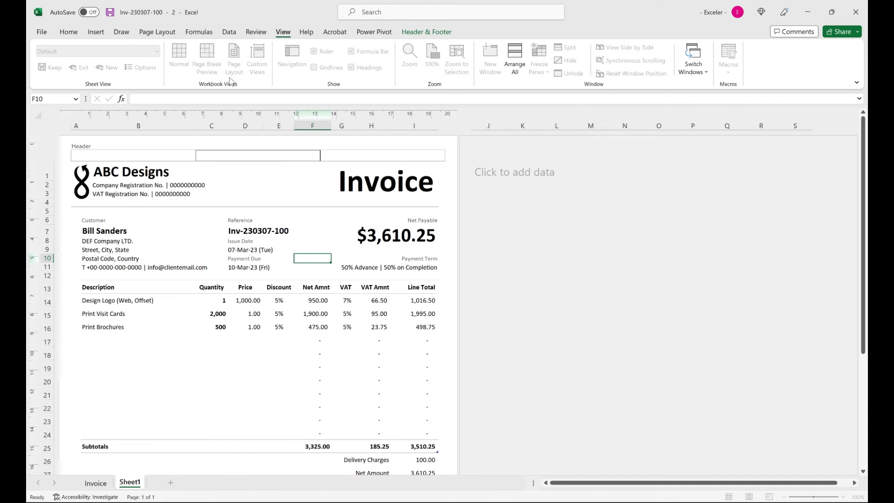
left_click(327, 237)
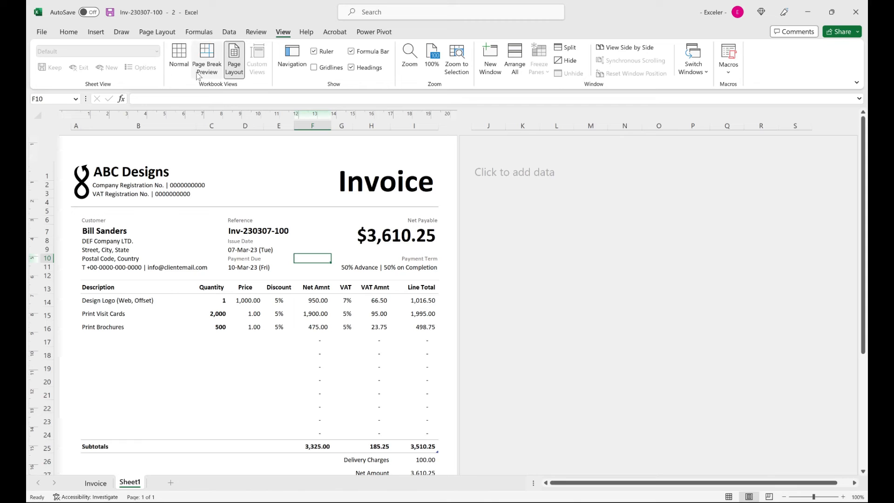
left_click(273, 186)
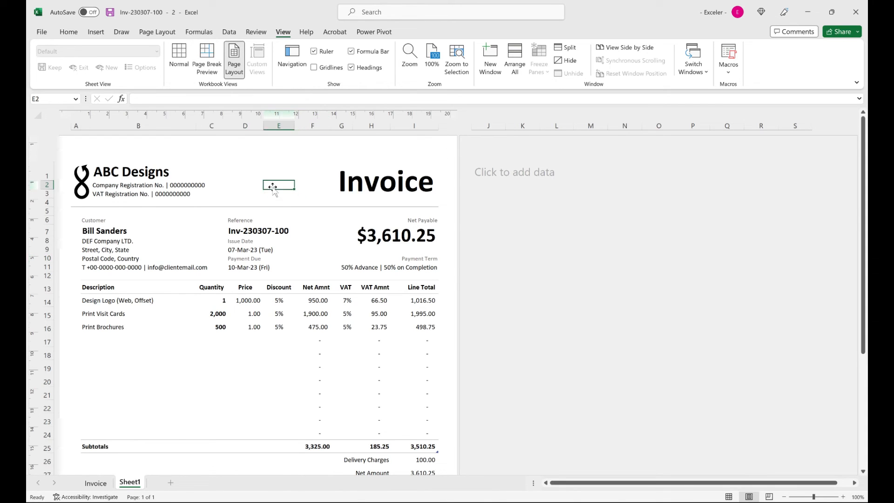
Step: Fill the centre header section with the file name and sheet name fields separated by a vertical bar: &[File] | &[Tab]
left_click(248, 155)
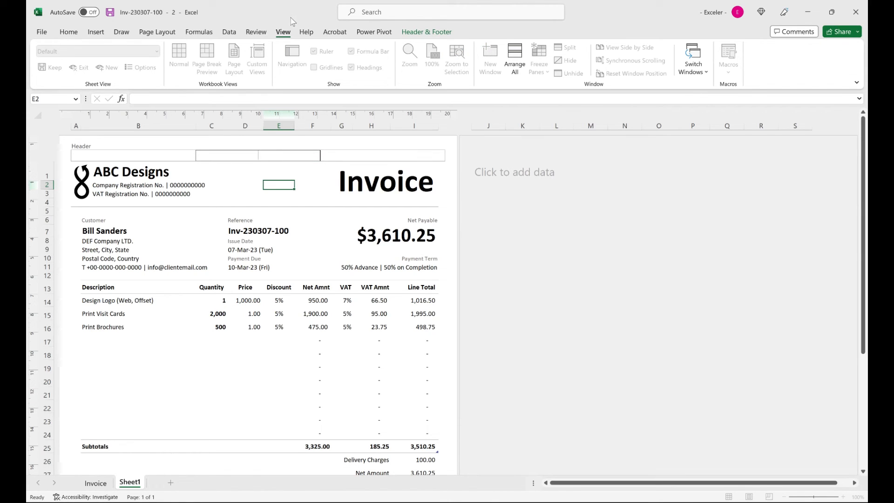
left_click(417, 34)
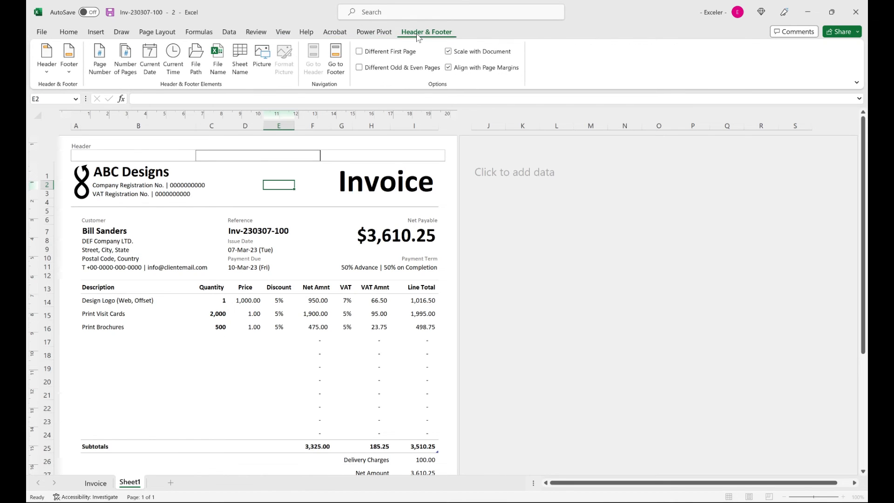
left_click(223, 70)
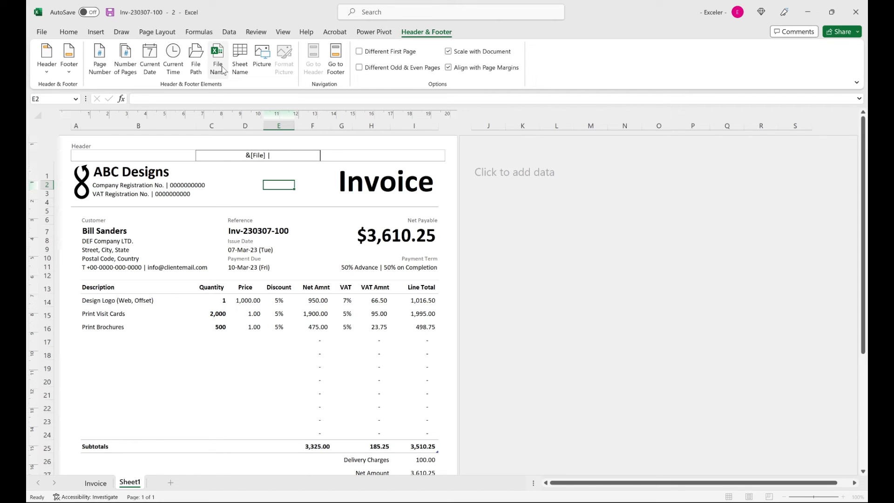
type("|")
left_click(240, 66)
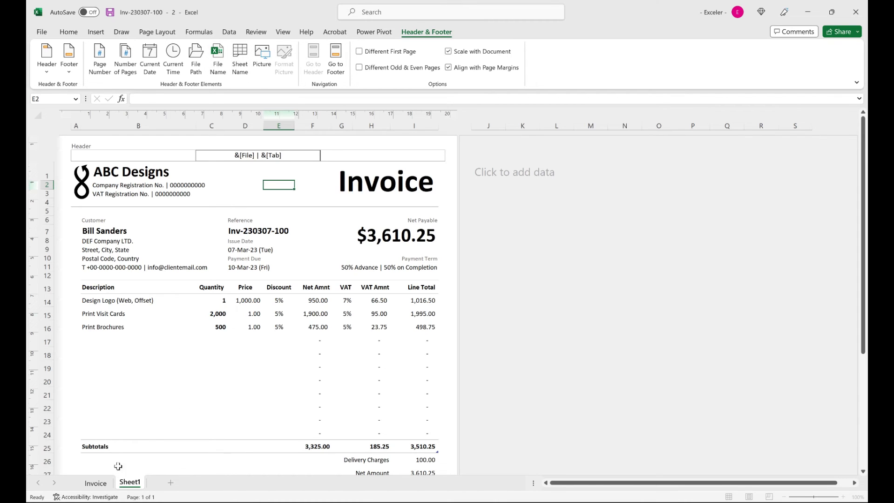
left_click(243, 353)
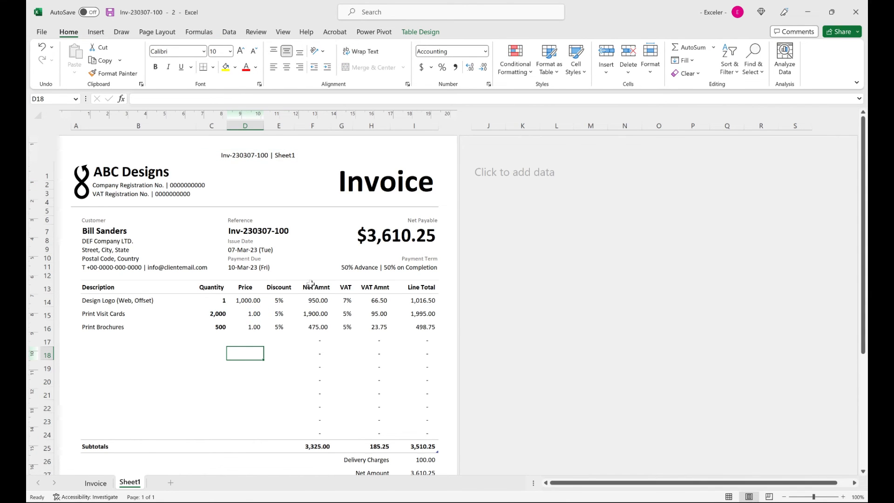
Step: Paste the ABC Designs address line and the phone and e-mail line into the left footer section
scroll(311, 284, "down", 3)
scroll(311, 284, "down", 6)
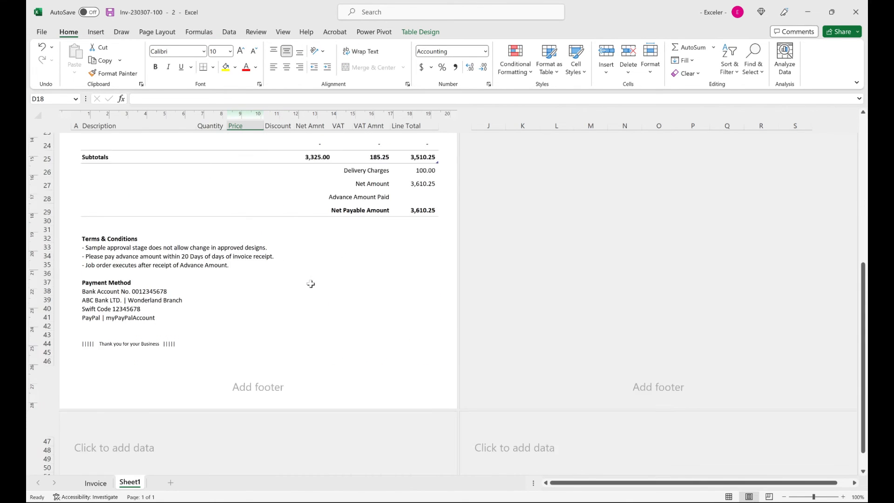
left_click(147, 347)
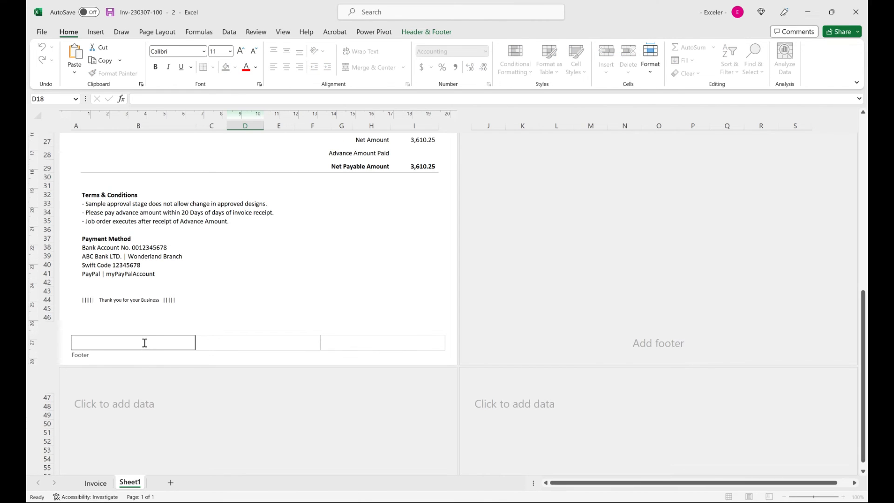
key("ctrl+v")
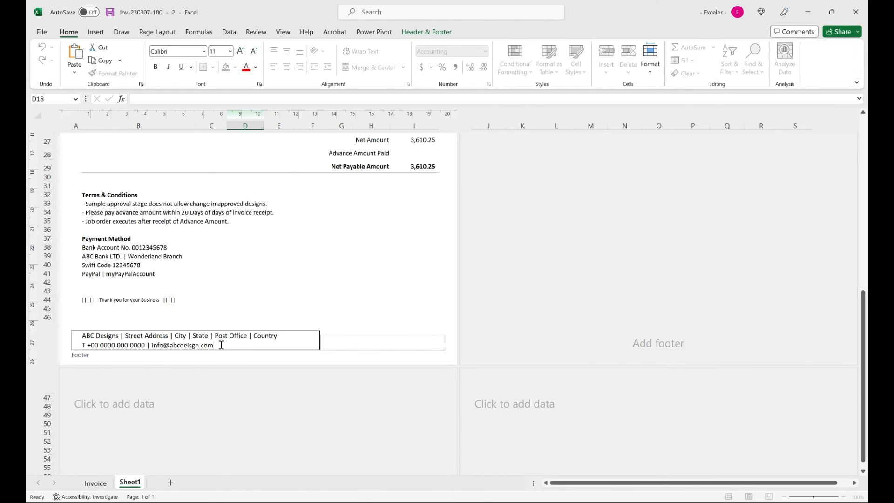
Step: Set the font size of both company contact lines in the left footer section to 9
left_click_drag(220, 345, 70, 338)
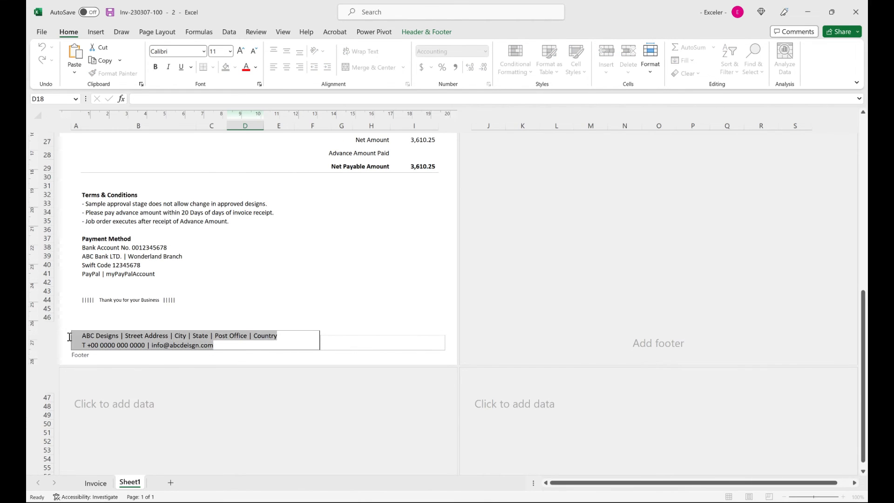
left_click(222, 54)
type("9")
key("Return")
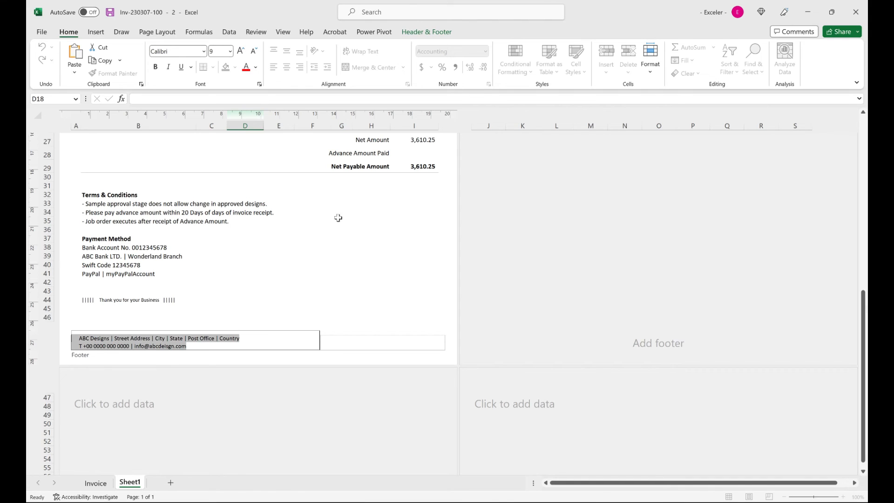
left_click(328, 274)
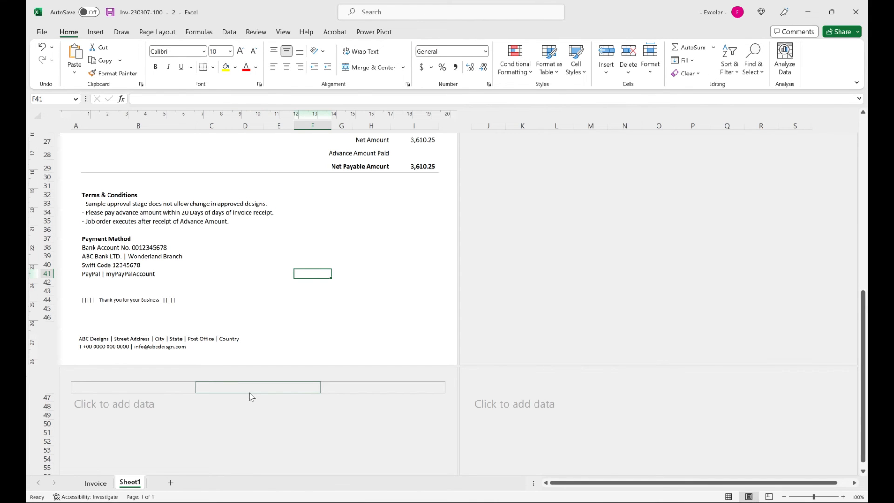
Step: Add a dashed "Authorized Signature / Stamp / Date" line and the page count "&[Page] of &[Pages]" to the right footer section
left_click(405, 342)
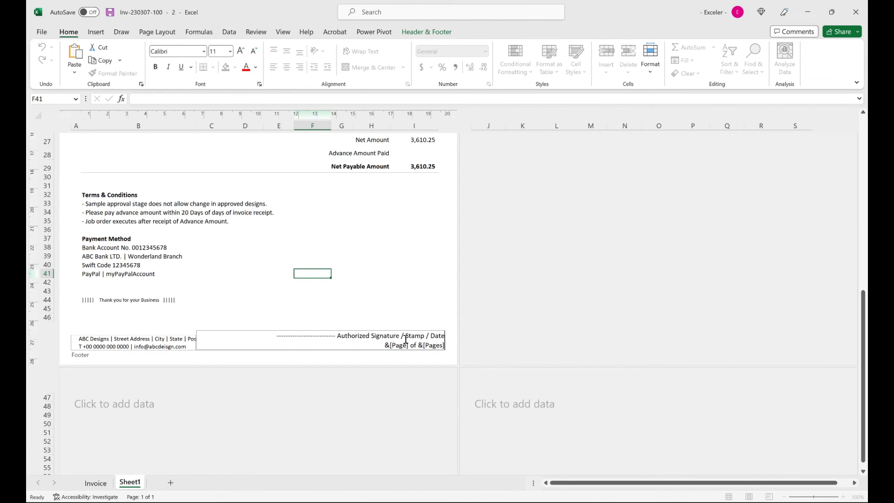
left_click_drag(275, 335, 444, 363)
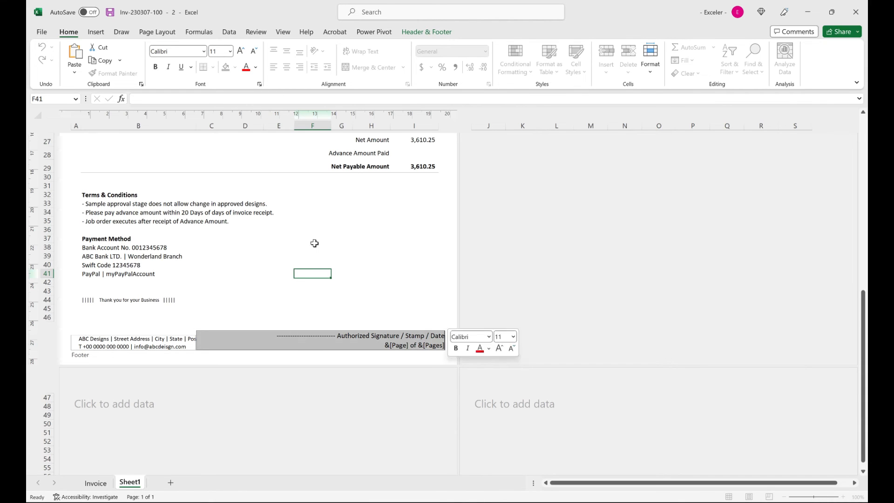
left_click(414, 247)
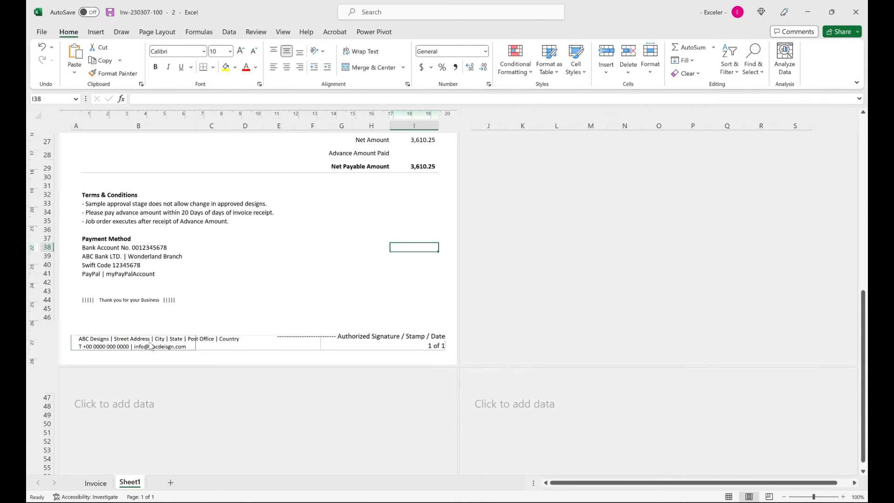
left_click(151, 347)
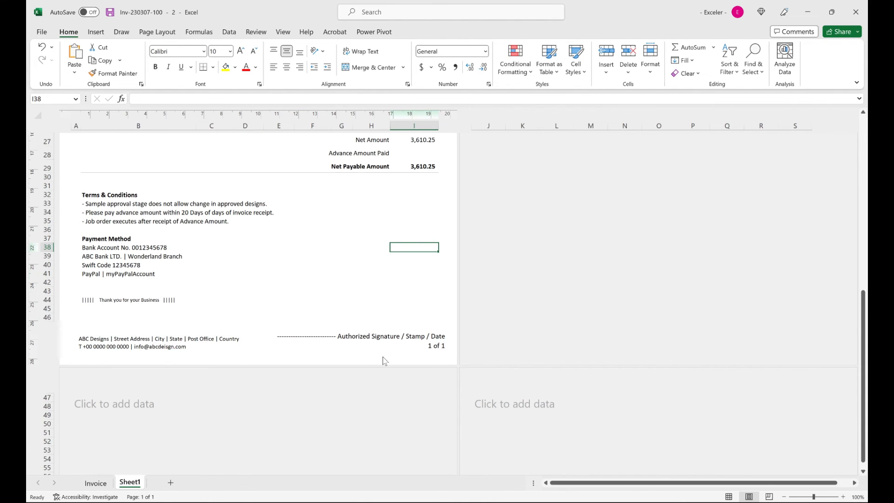
Step: Reduce the "&[Page] of &[Pages]" line in the right footer section to font size 8
left_click(393, 343)
left_click_drag(385, 345, 445, 349)
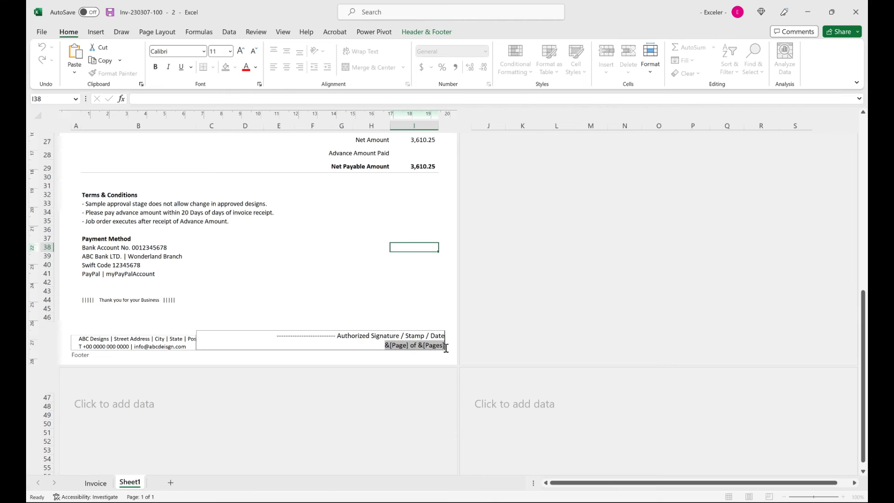
left_click(230, 51)
left_click(221, 68)
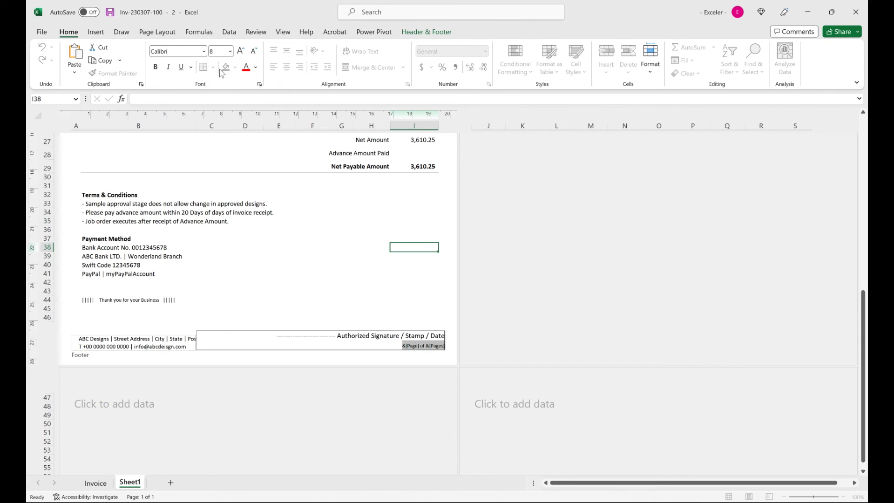
left_click(366, 314)
left_click(354, 297)
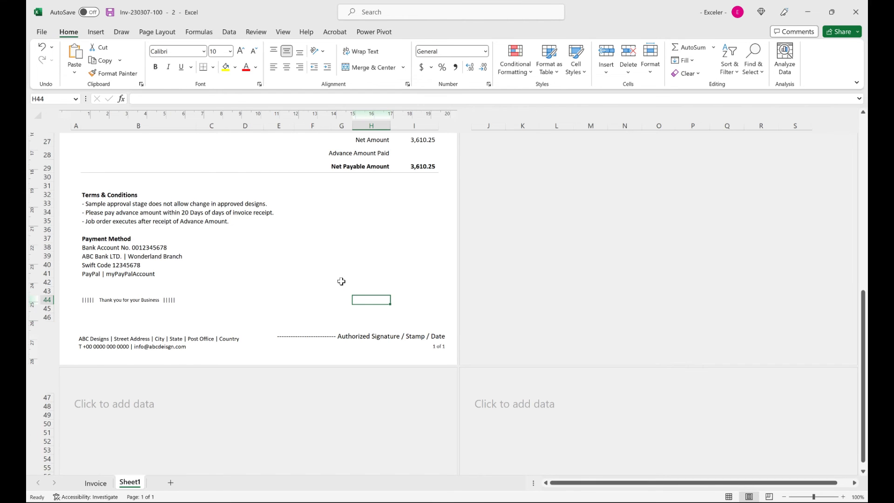
Step: Return Sheet1 to Normal view and look over the invoice
scroll(324, 246, "up", 4)
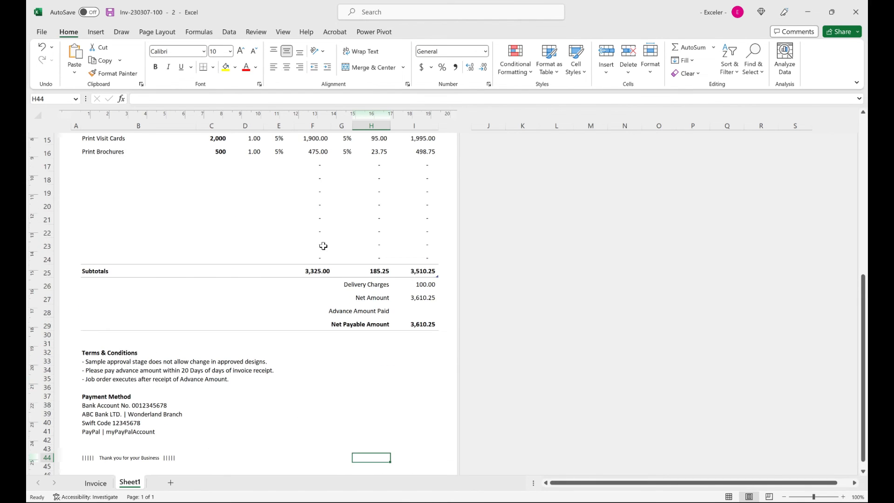
scroll(323, 246, "up", 5)
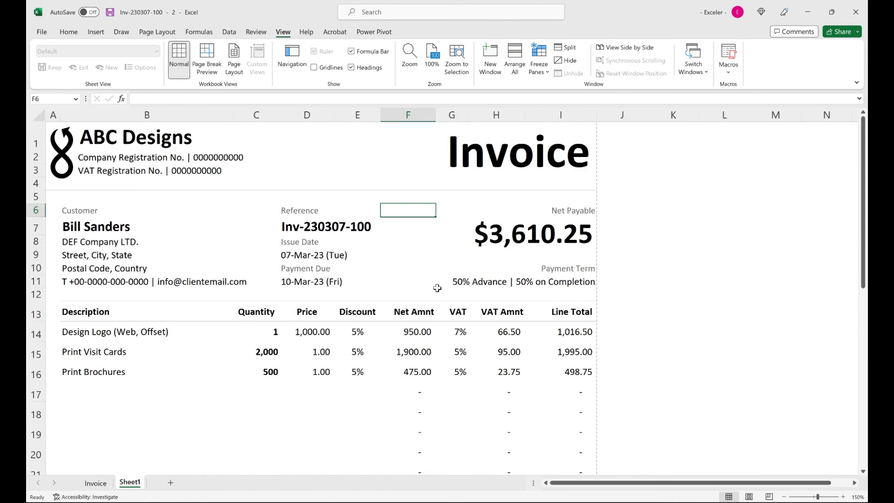
scroll(437, 288, "down", 4)
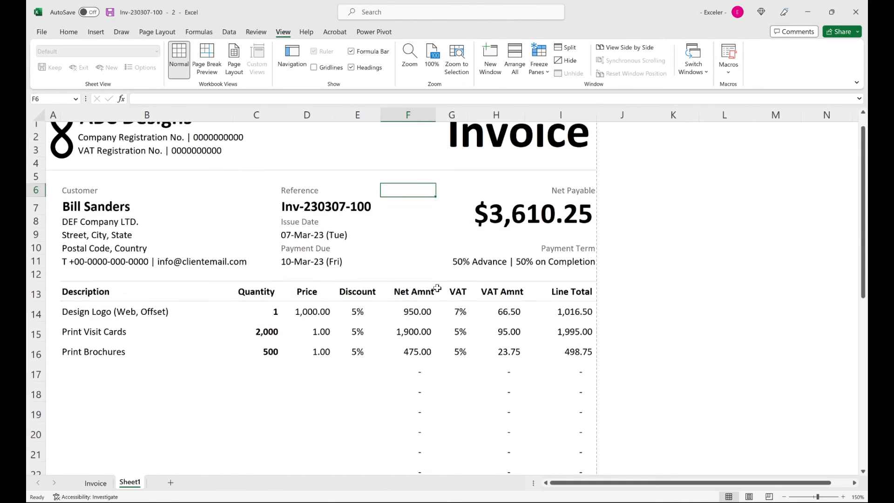
scroll(436, 288, "up", 4)
Step: Change the large title in F1 to "Tax Invoice"
left_click(540, 158)
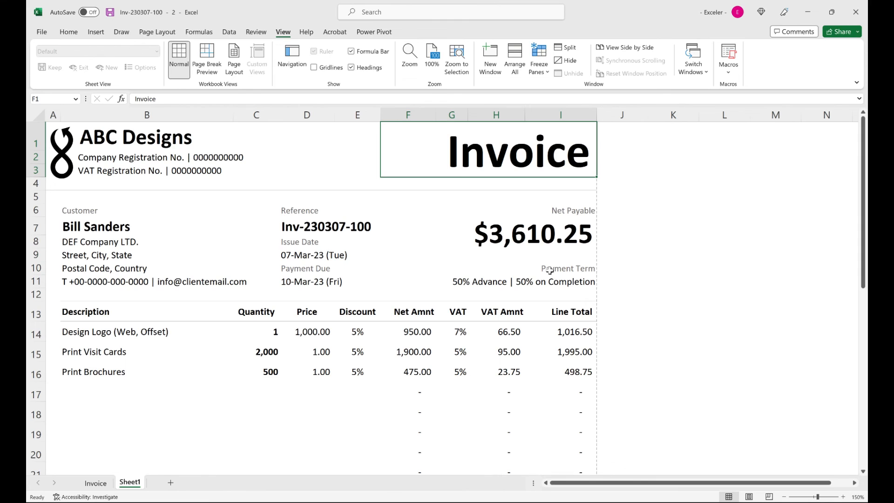
type("Tax")
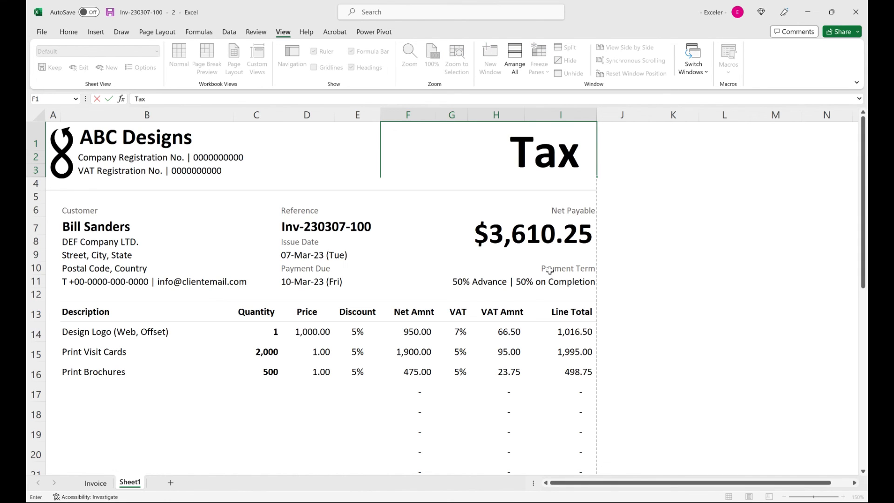
type(" Invoice")
key("Return")
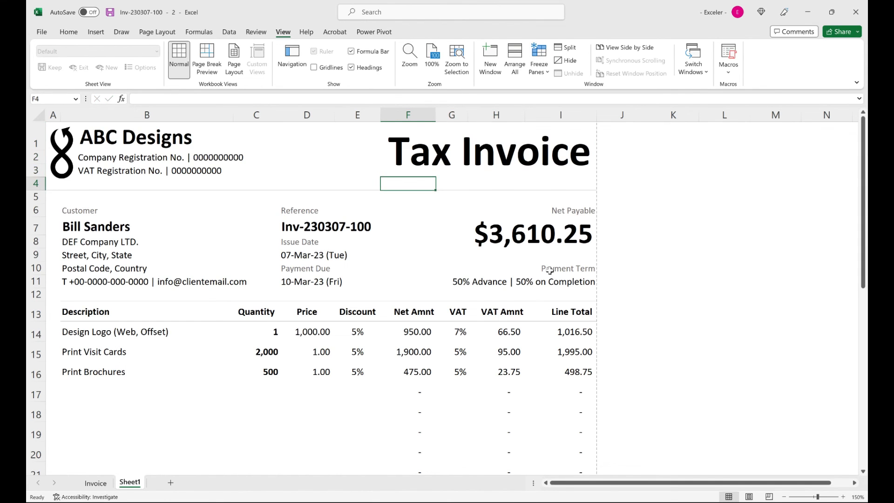
Step: Change the large title in F1 to "Performa Invoice"
key("Up")
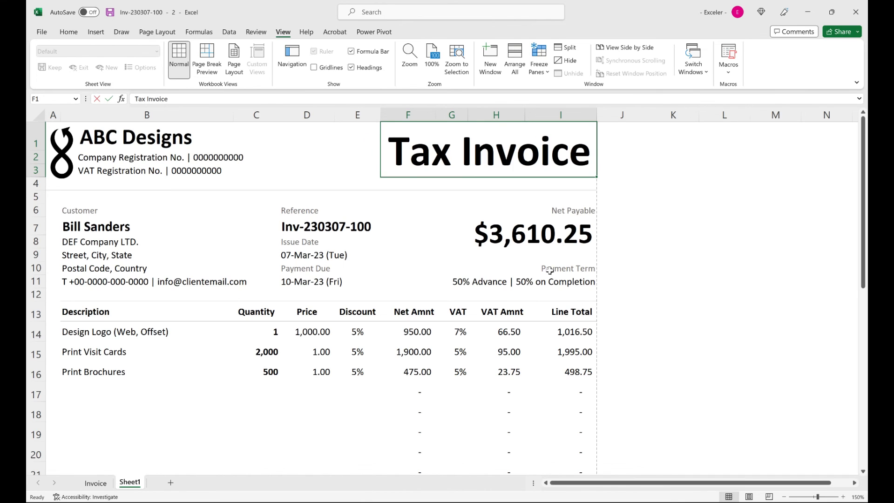
type("Peroform")
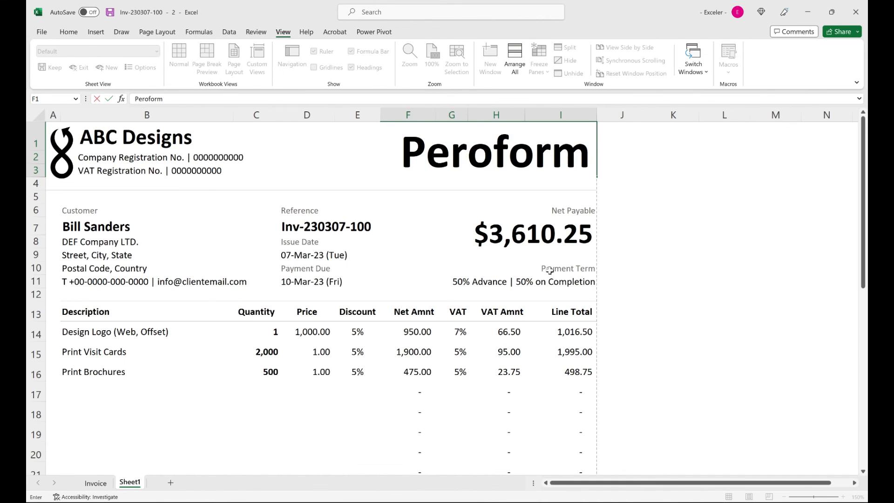
key("BackSpace")
key("BackSpace")
key("BackSpace")
key("BackSpace")
key("BackSpace")
key("BackSpace")
key("BackSpace")
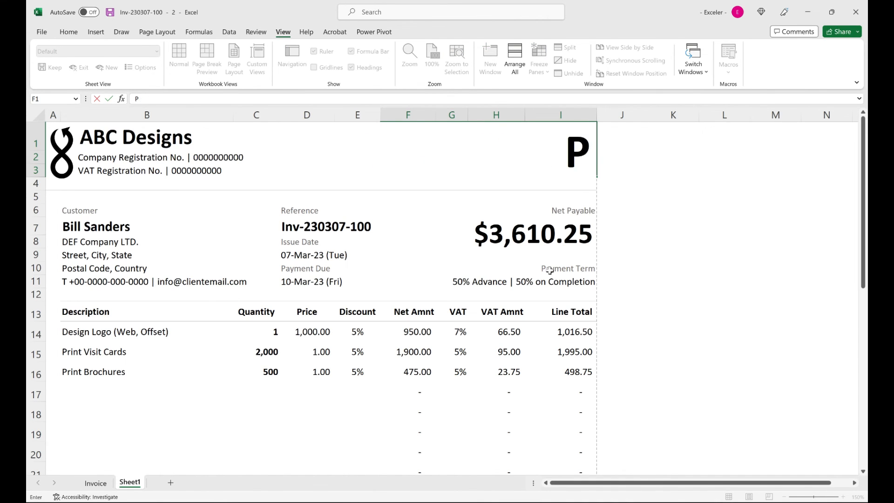
type("erorm")
key("BackSpace")
key("BackSpace")
key("BackSpace")
key("BackSpace")
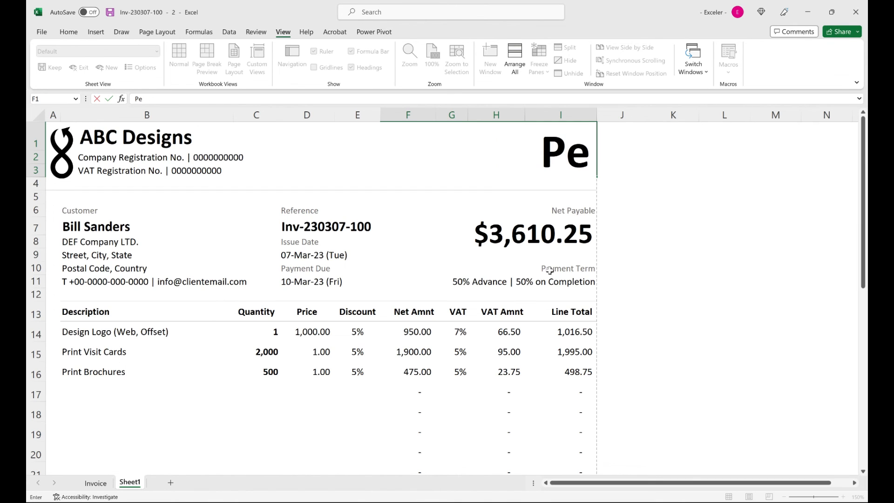
type("rform")
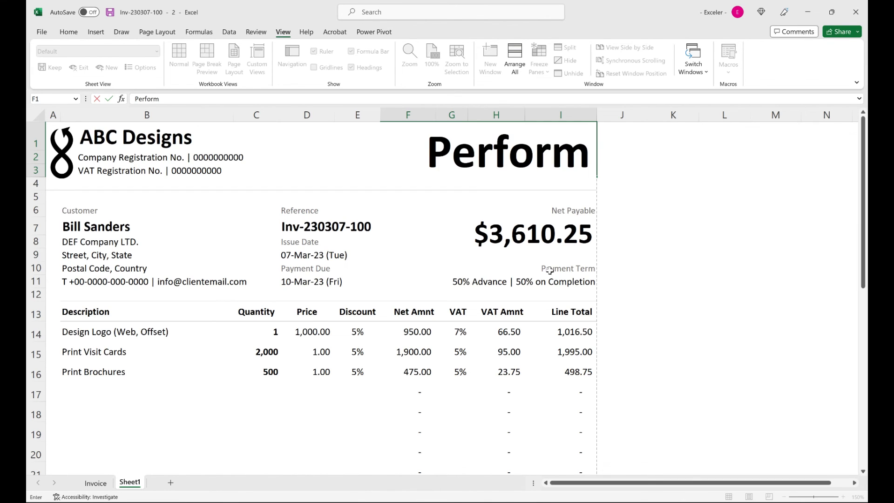
type("a")
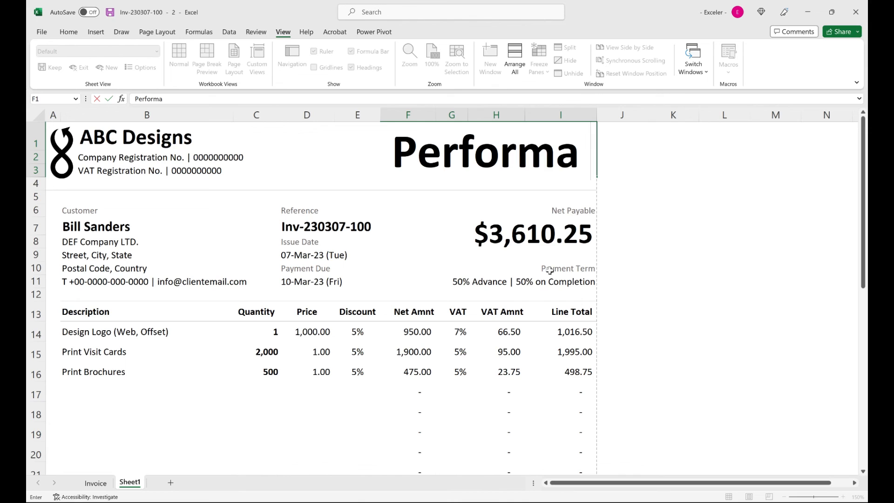
type(" Invoice")
key("Return")
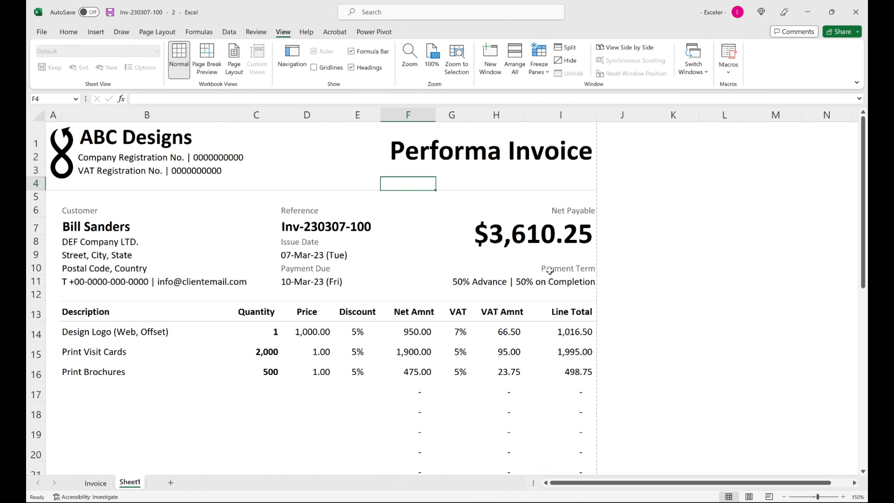
Step: Change the large title in F1 to "Bill Sheet"
key("Up")
type("Bill Sheet")
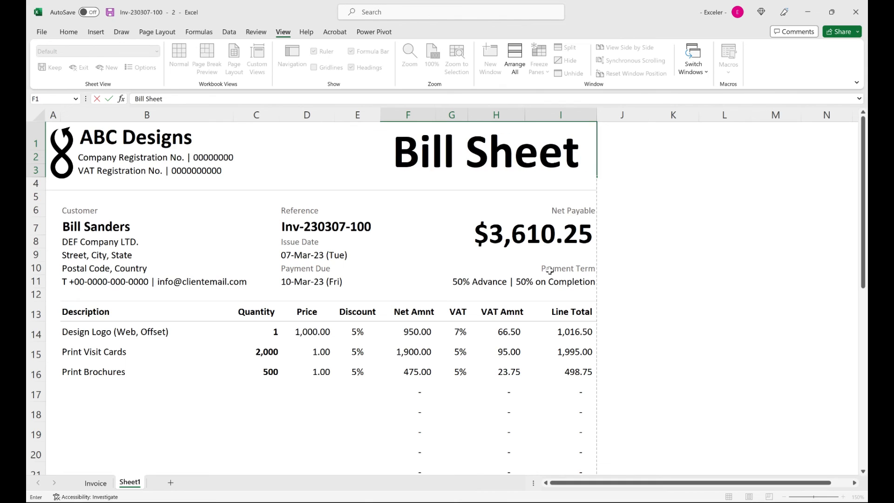
key("Return")
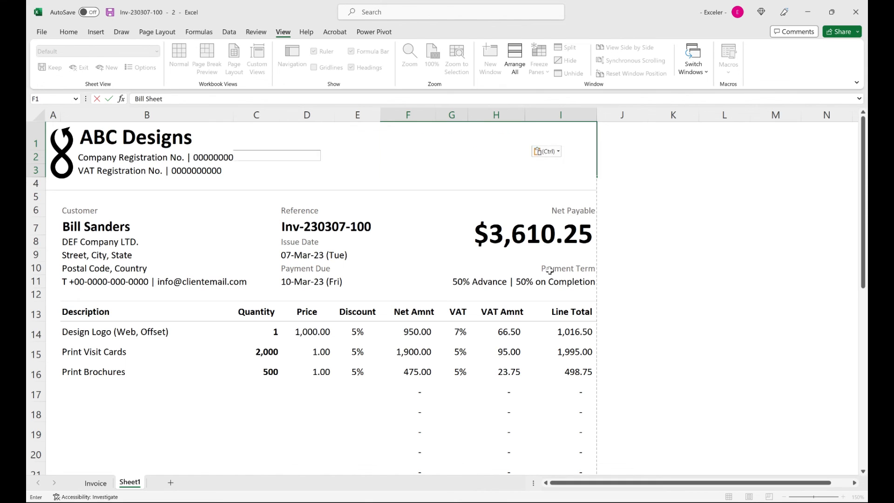
Step: Set the large title in F1 to "Invoice"
key("Up")
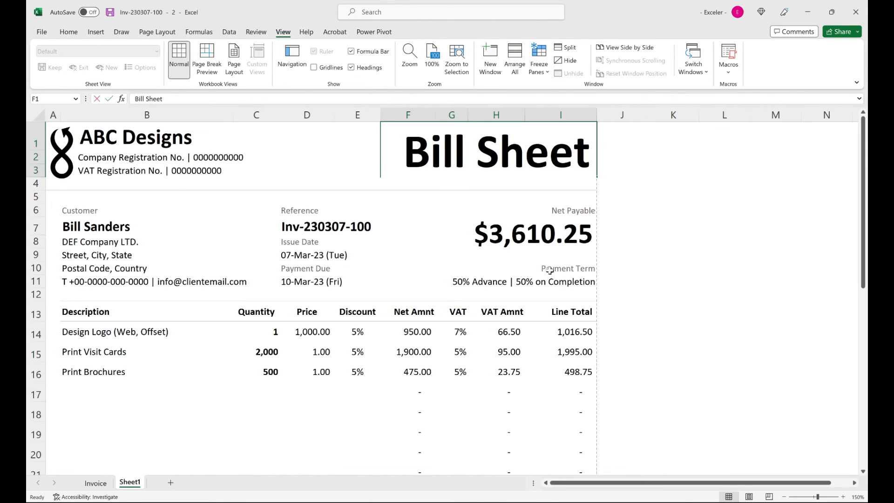
type("Invoice")
key("Return")
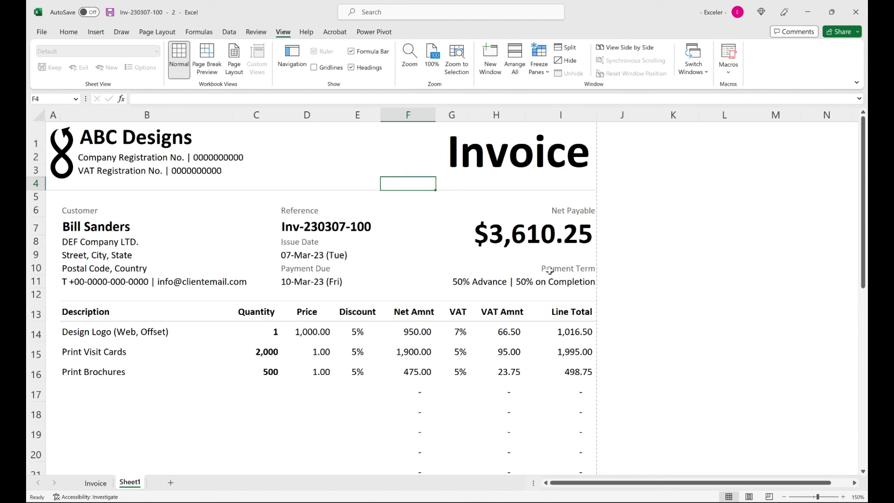
key("Down")
key("Down")
key("Down")
key("Down")
key("Down")
key("Down")
key("Down")
key("Down")
key("Down")
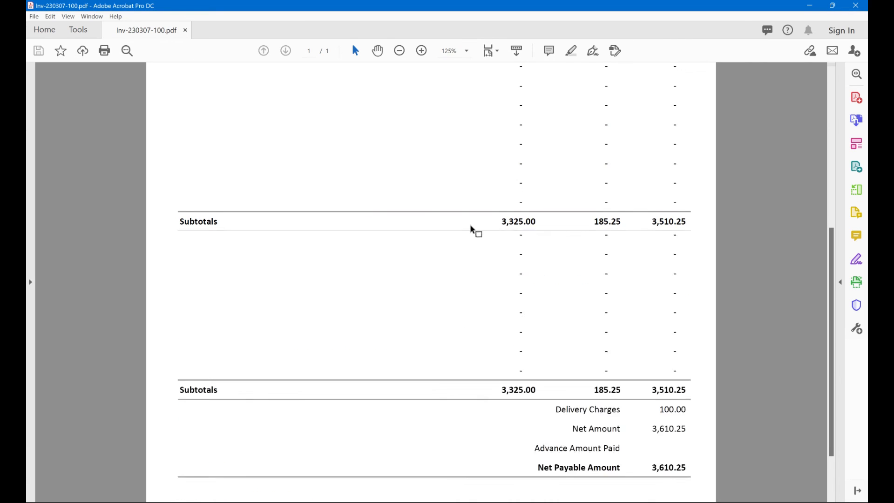
Step: Review the exported invoice PDF in Adobe Acrobat from page header to footer and close it
scroll(470, 229, "up", 10)
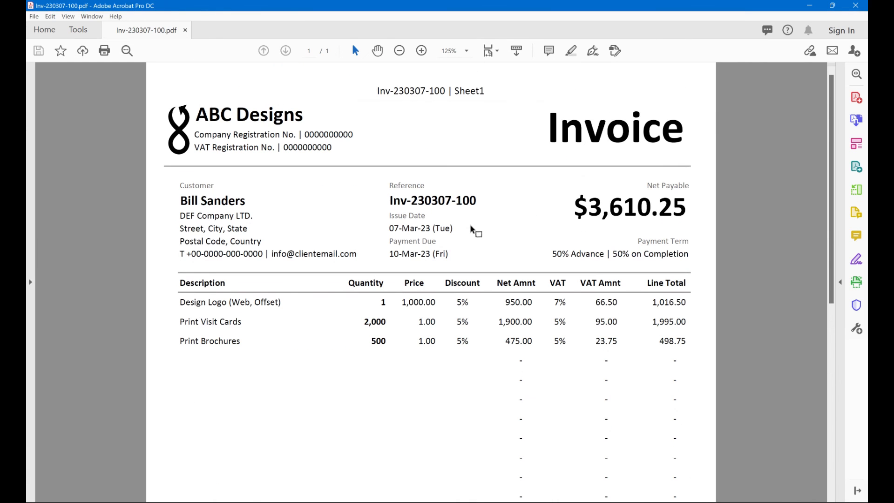
scroll(527, 242, "down", 10)
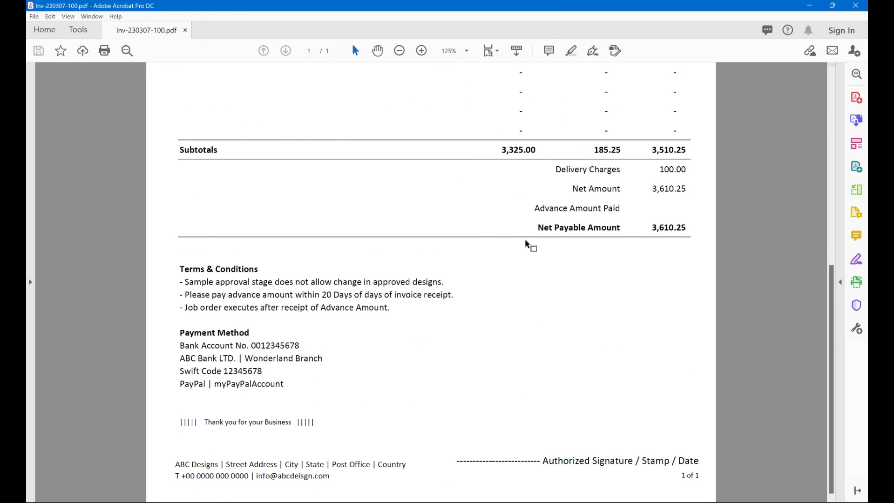
scroll(527, 242, "up", 10)
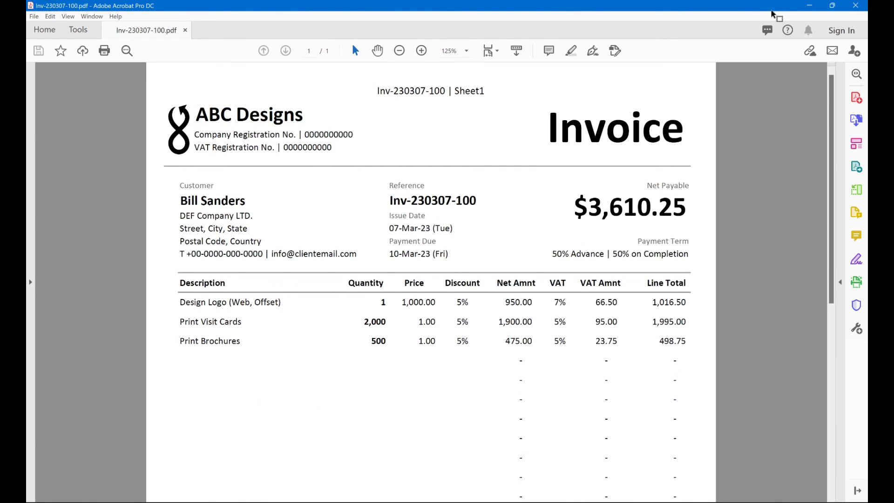
left_click(862, 7)
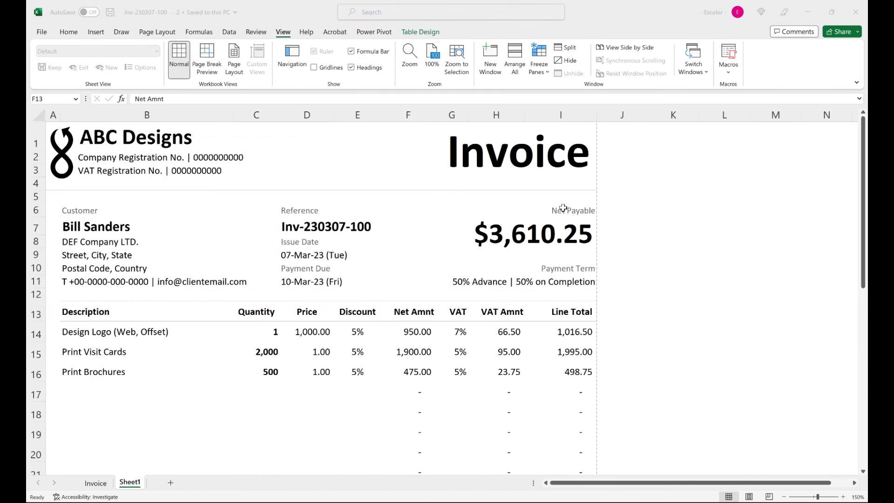
Step: Return to Sheet1 in Excel and open the print preview of the invoice
left_click(642, 273)
left_click(626, 326)
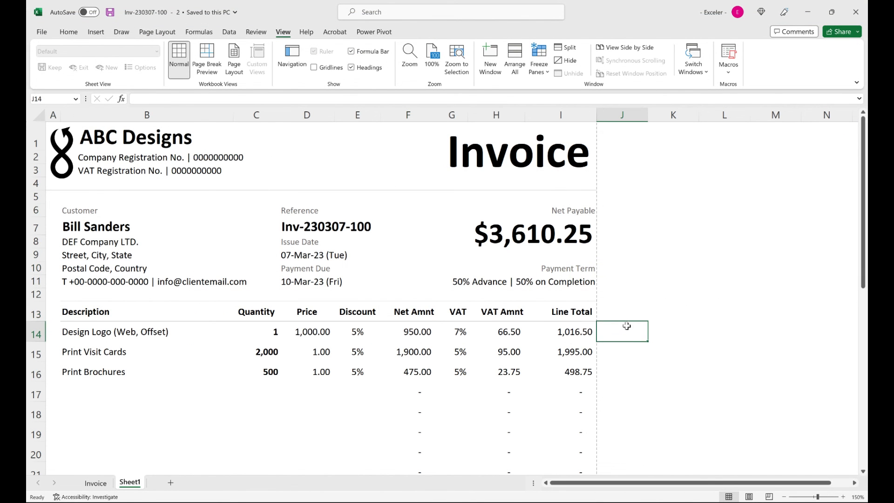
mouse_move(645, 345)
left_mouse_down()
mouse_move(656, 326)
mouse_move(634, 321)
mouse_move(647, 328)
left_mouse_up()
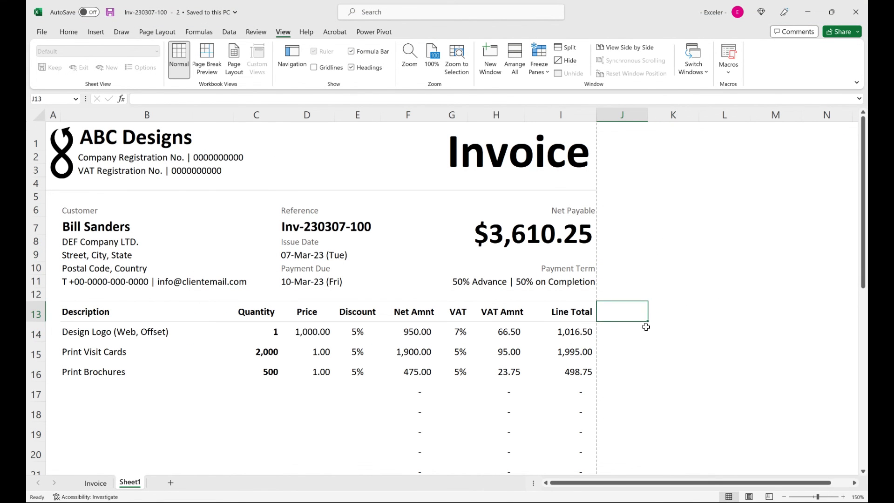
key("ctrl+p")
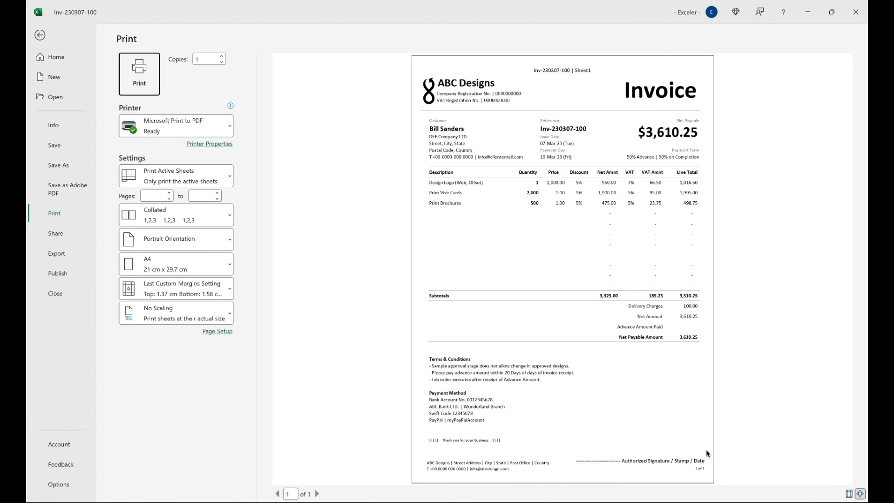